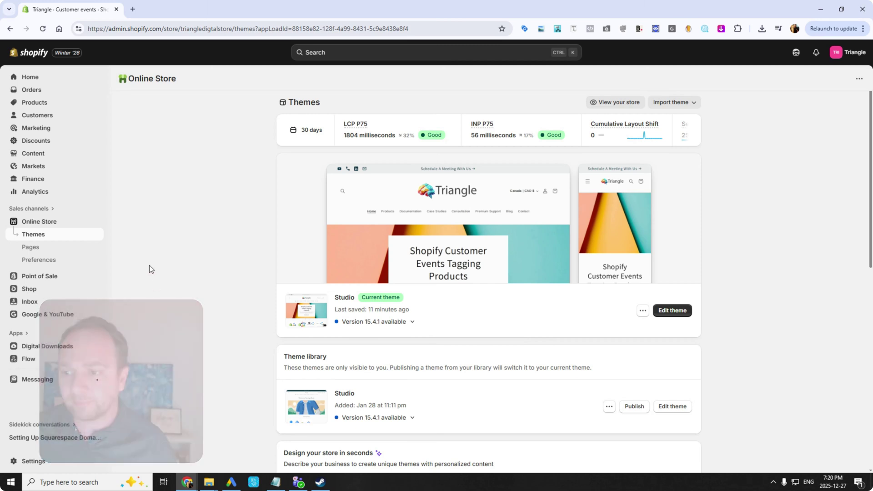
Open the Studio theme's code editor, close the open files, and show layout/theme.liquid.
click(642, 311)
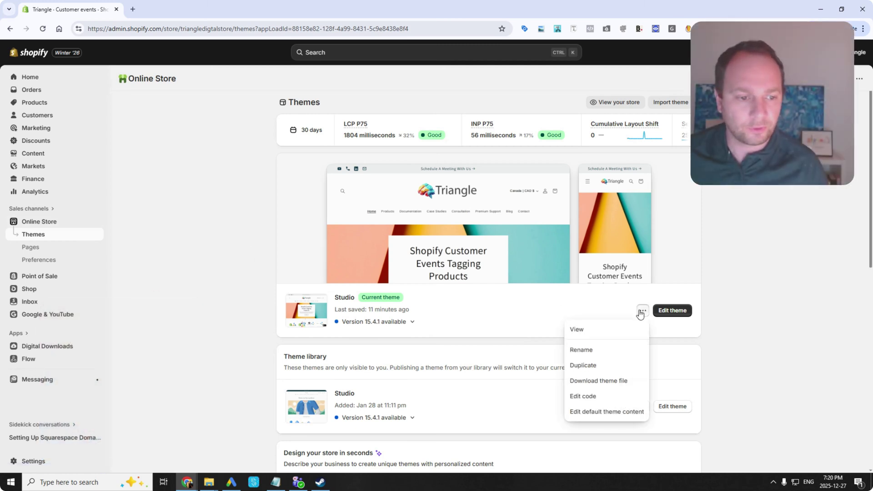
click(583, 396)
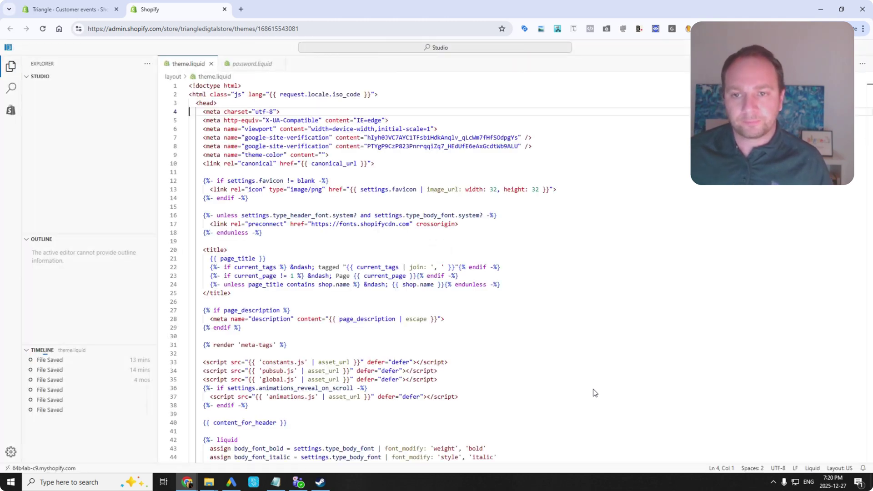
click(211, 64)
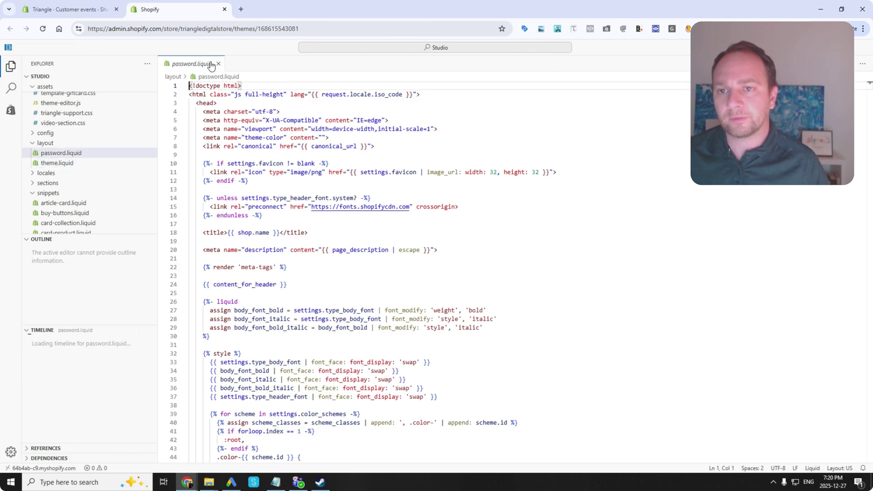
click(218, 64)
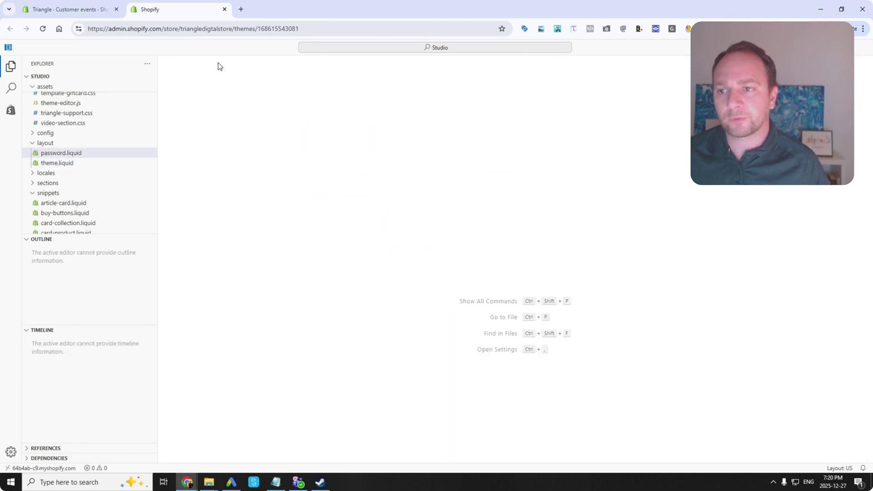
click(55, 163)
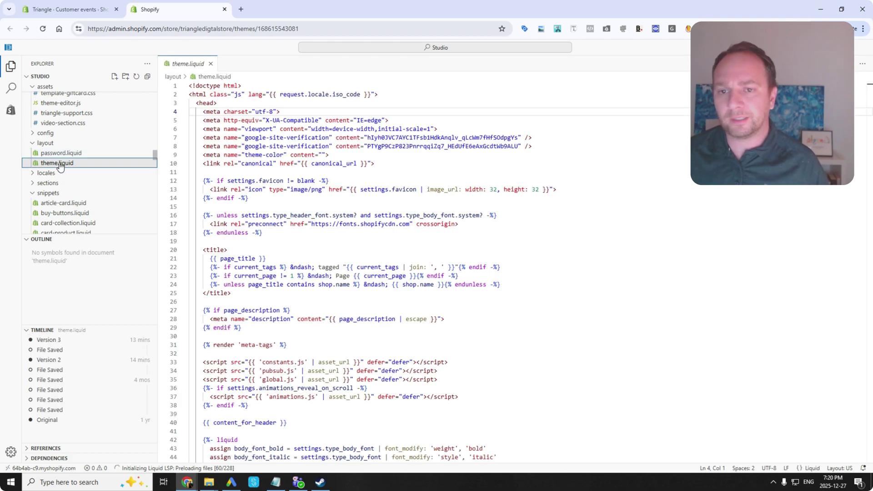
Search 'google tag manager' in a new browser tab and open the Tag Manager site.
click(241, 9)
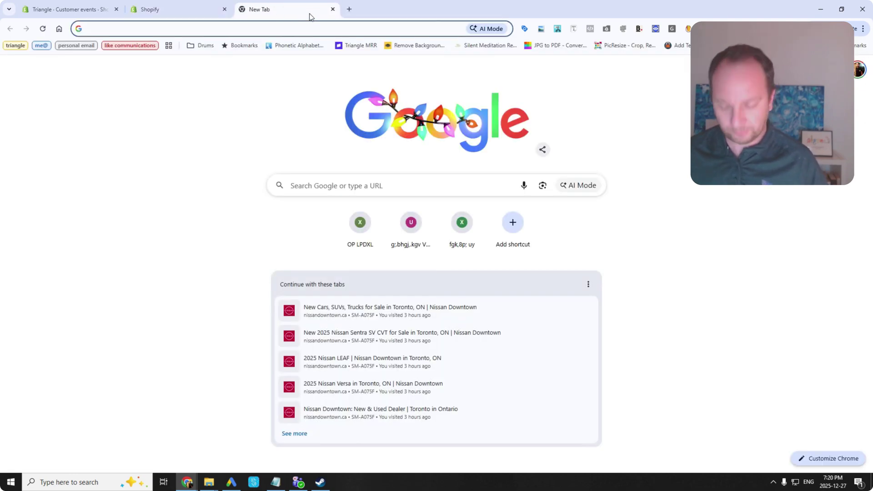
text(google tag man)
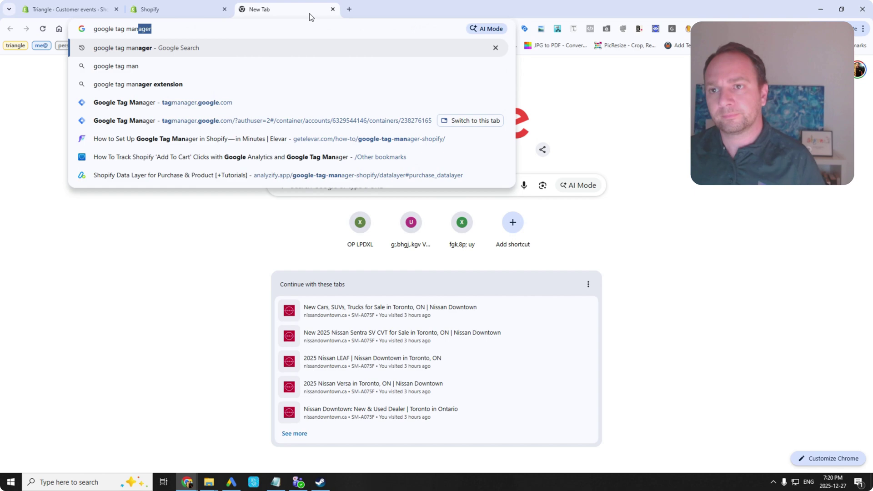
key(Return)
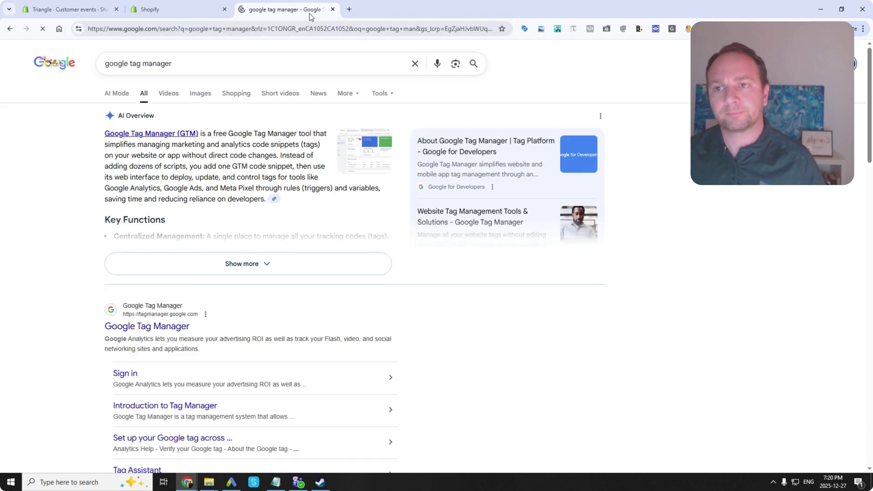
click(155, 326)
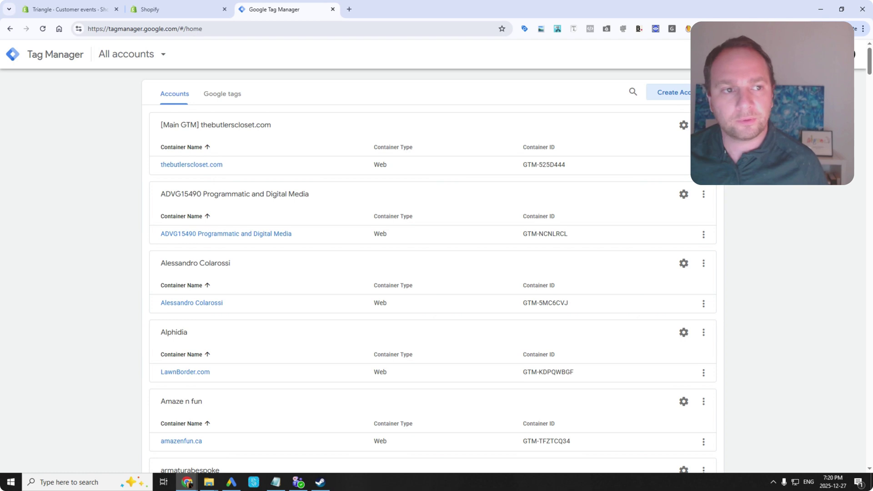
Switch to the other signed-in Google account and start creating a new Tag Manager account.
click(852, 54)
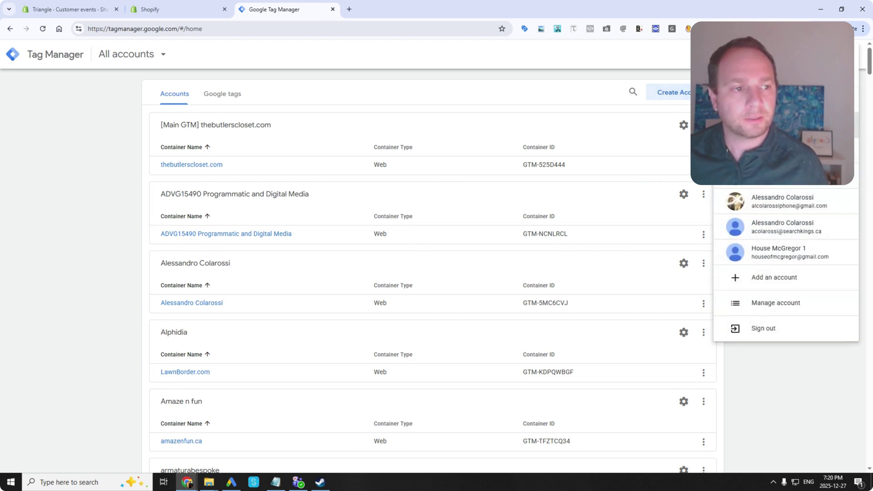
click(783, 226)
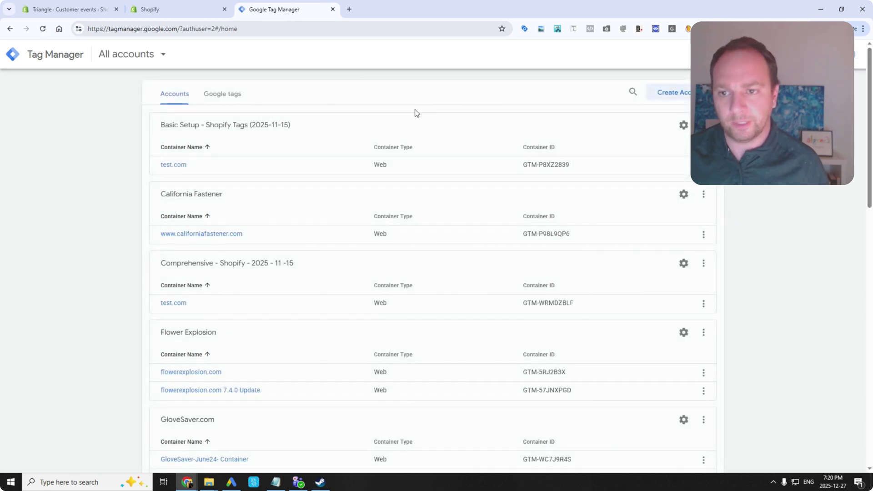
click(674, 92)
Enter the account name '[Working - 2025-12-27] - Triangle'.
click(220, 185)
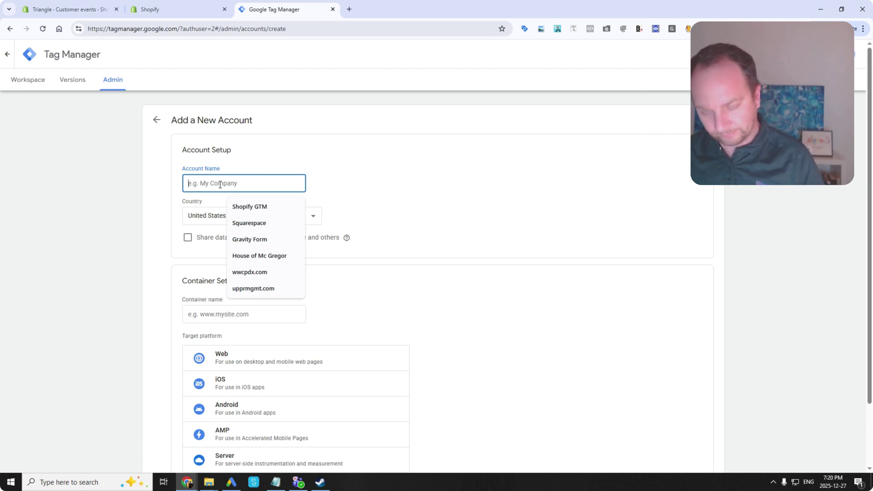
text(D)
text(Working])
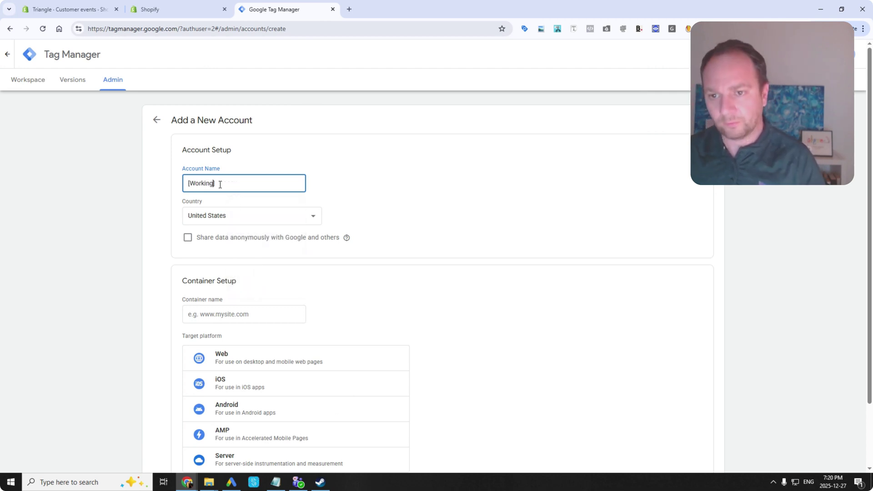
text( - )
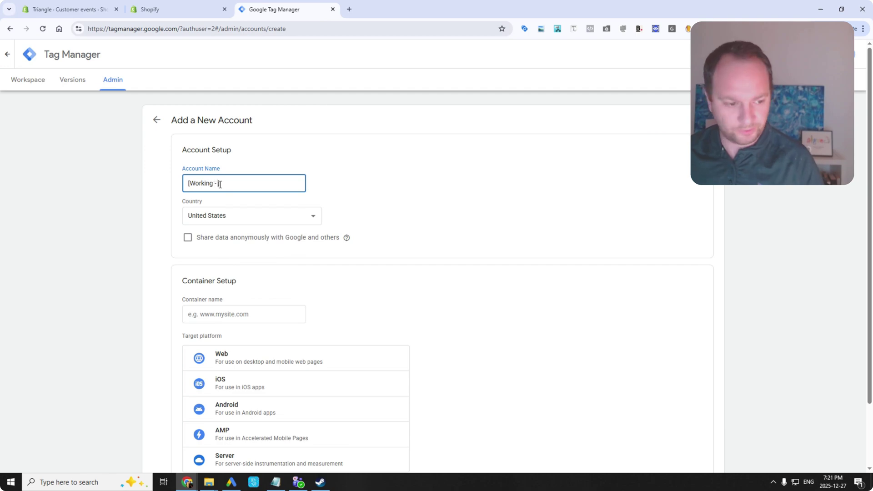
text(2025)
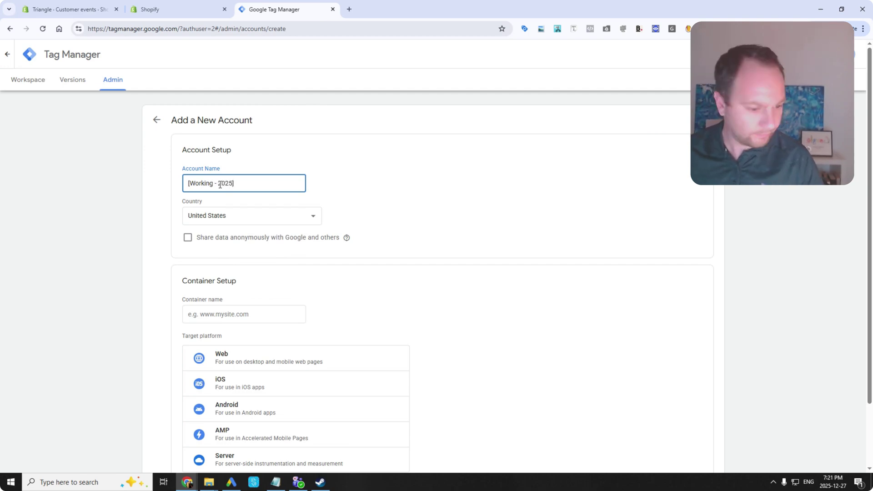
text(-12)
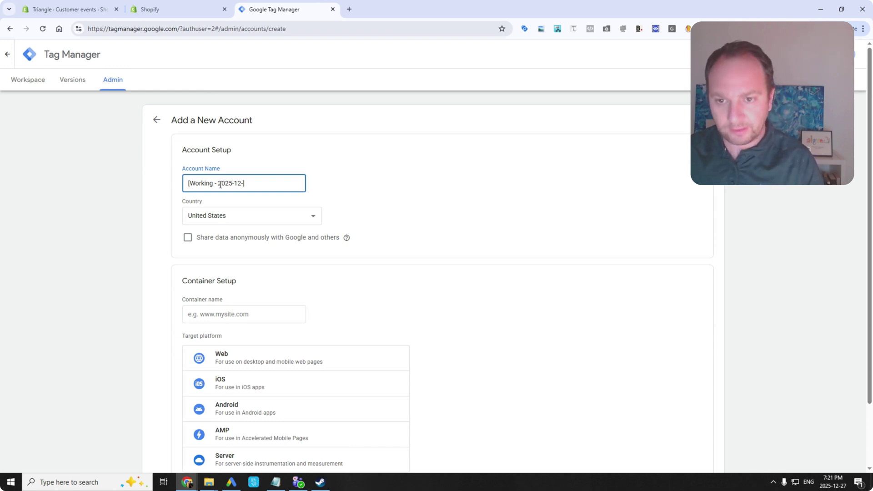
text(-27)
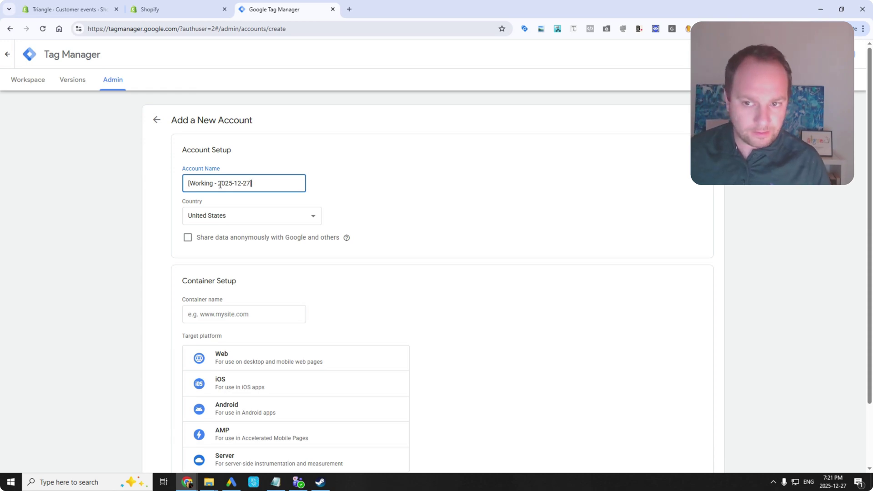
text( Triangle)
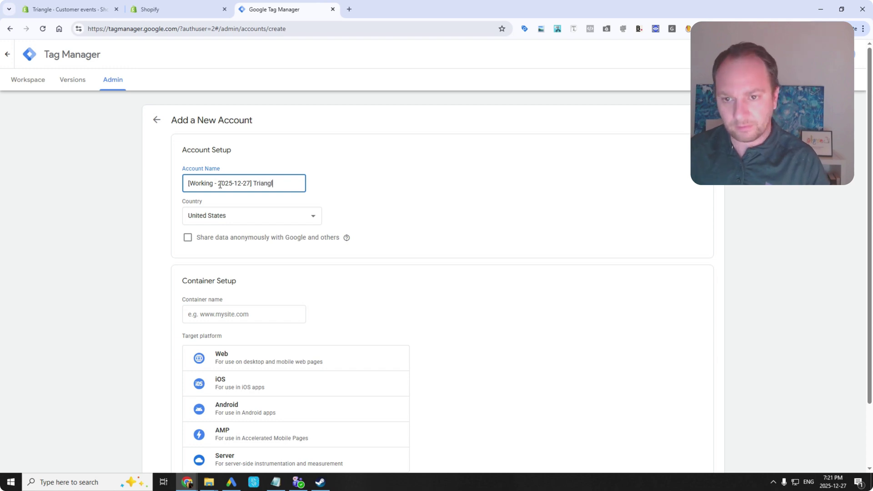
click(254, 183)
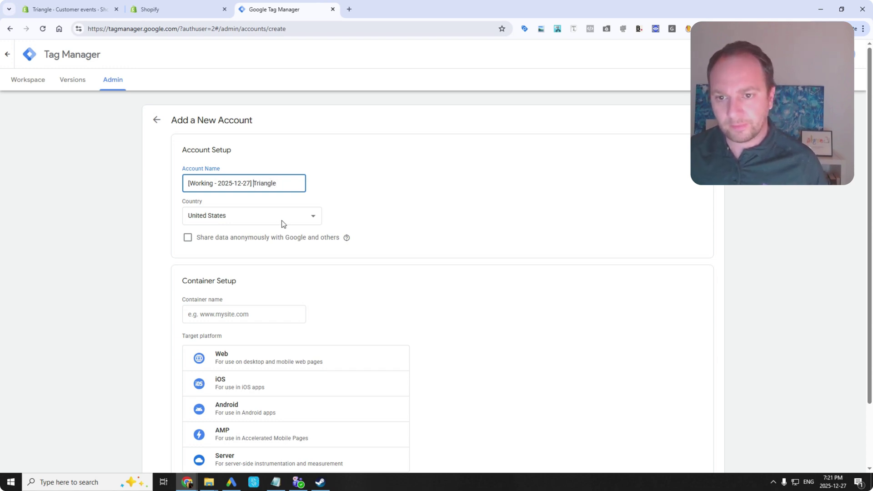
text(-)
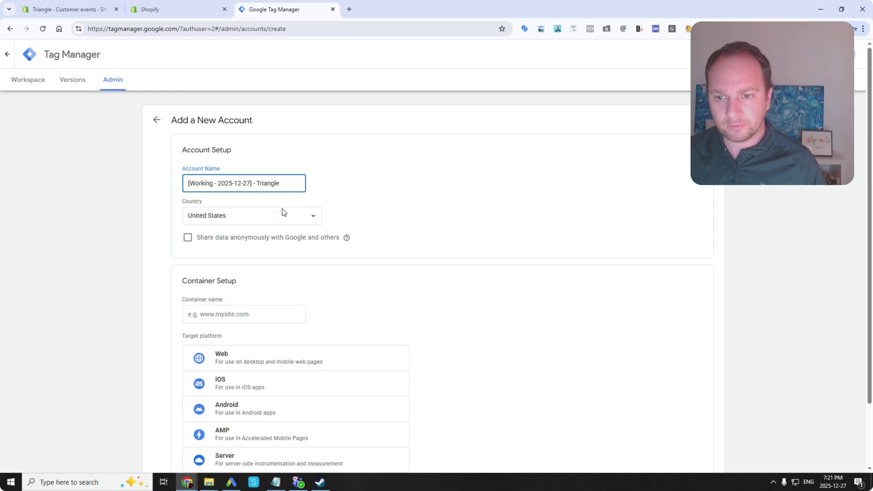
Name the container Triangledigital.xyz, choose the Web platform, and create it.
click(229, 316)
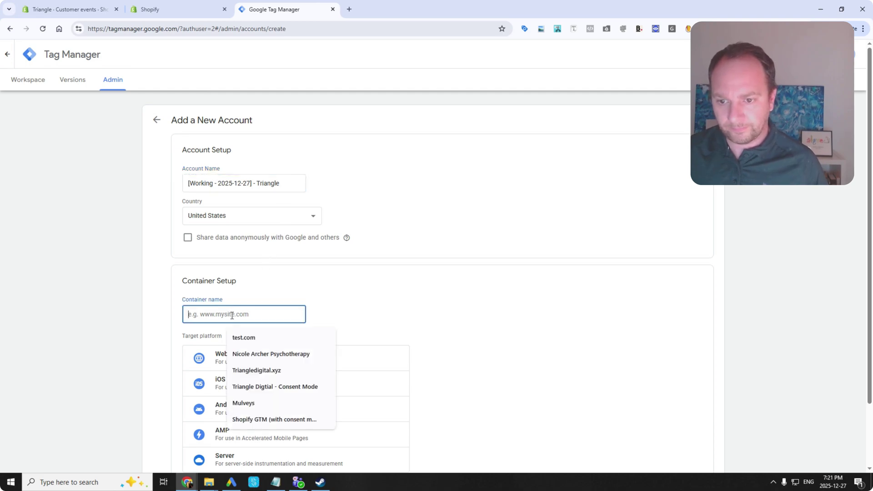
click(276, 313)
text(triangle)
key(Down)
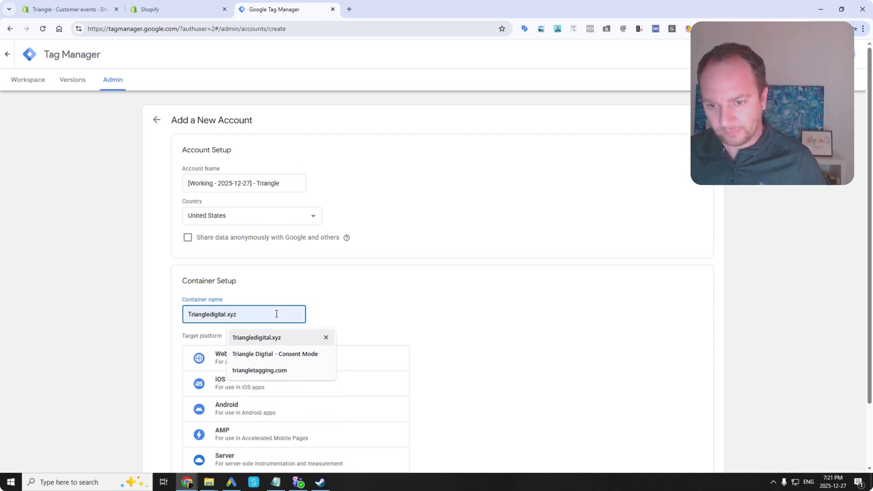
key(Return)
click(241, 357)
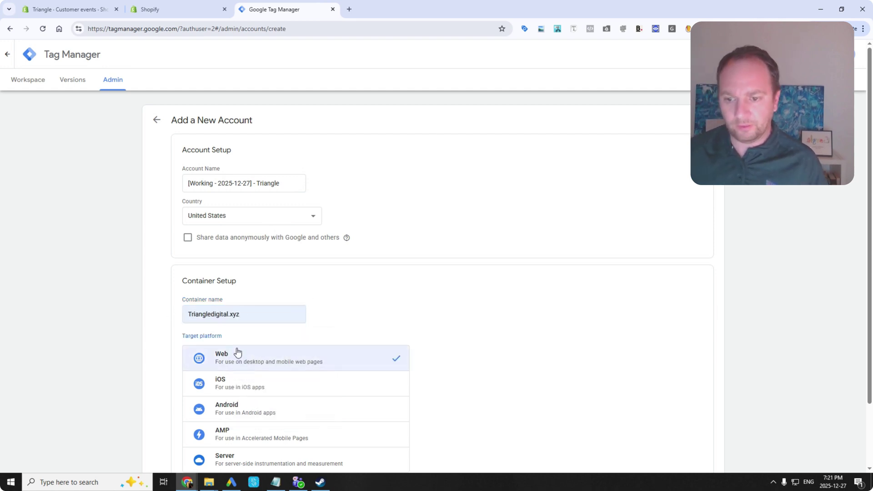
scroll(246, 373, down, 2)
click(203, 430)
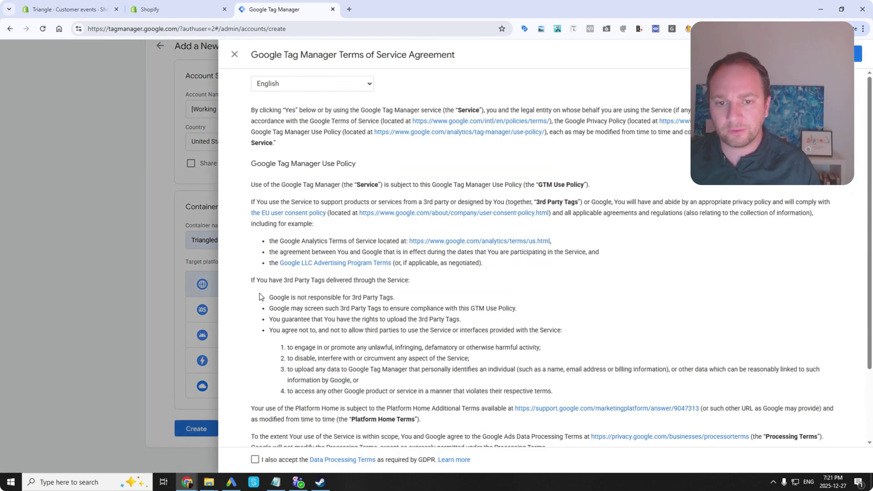
Accept the GDPR and terms of service, then copy the head install snippet.
click(256, 460)
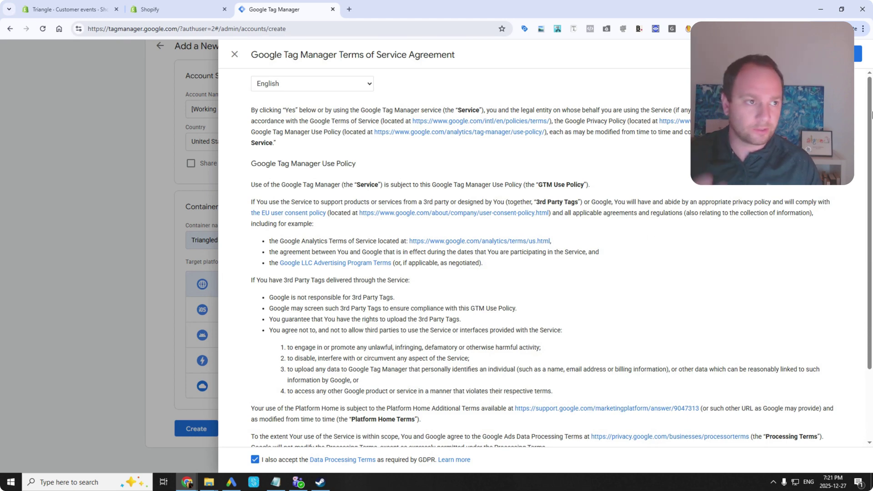
click(859, 54)
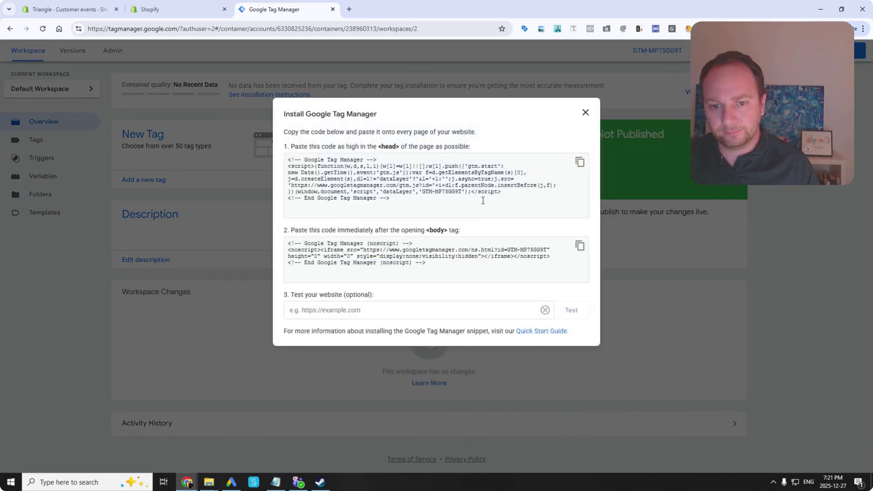
click(580, 162)
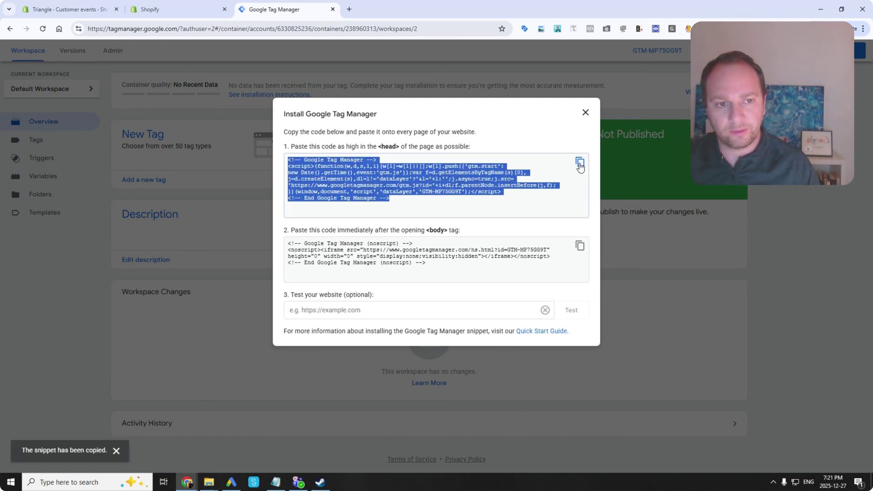
Paste the GTM head snippet right after <head> in theme.liquid and save.
click(150, 9)
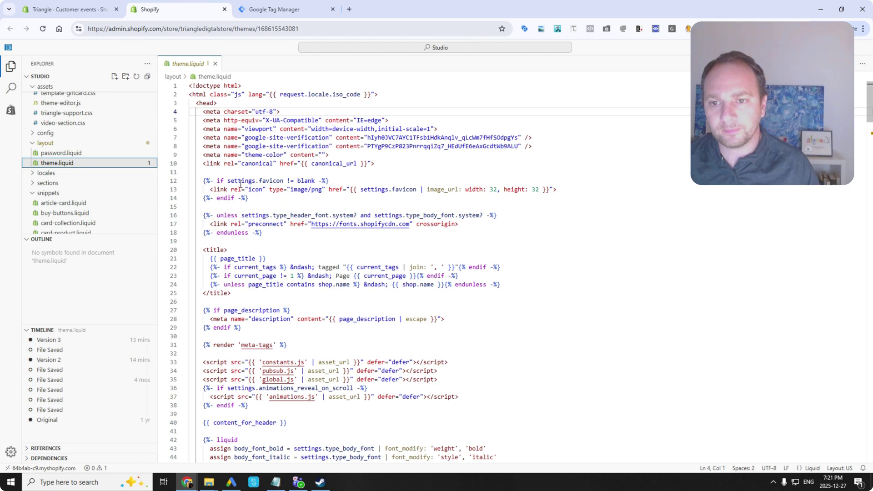
click(230, 103)
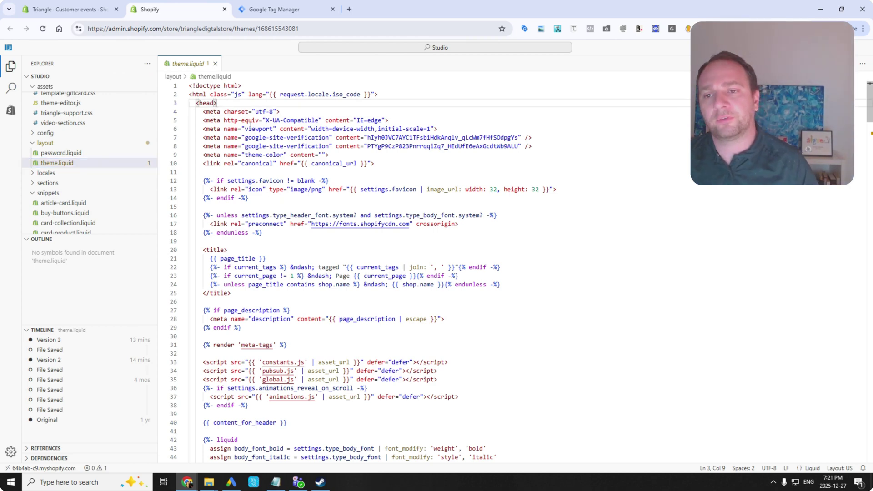
key(Return)
key(Return)
key(Return)
key(Return)
key(Return)
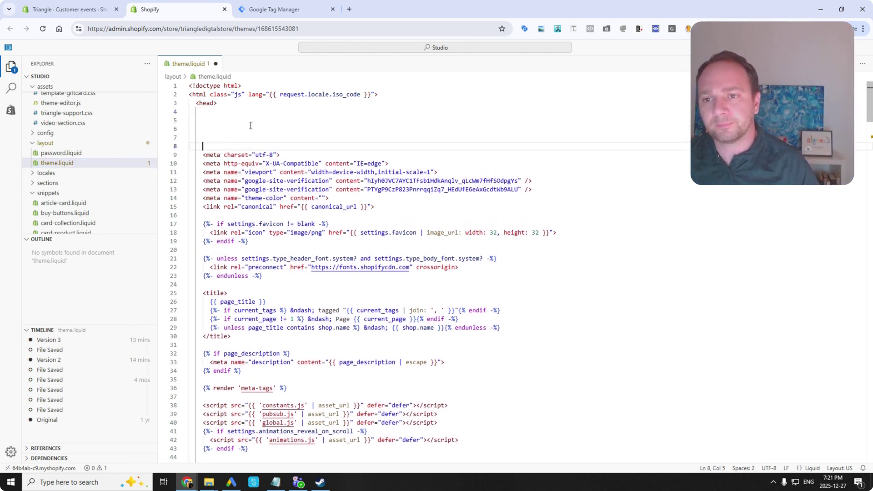
key(Up)
key(Up)
key(Up)
key(Down)
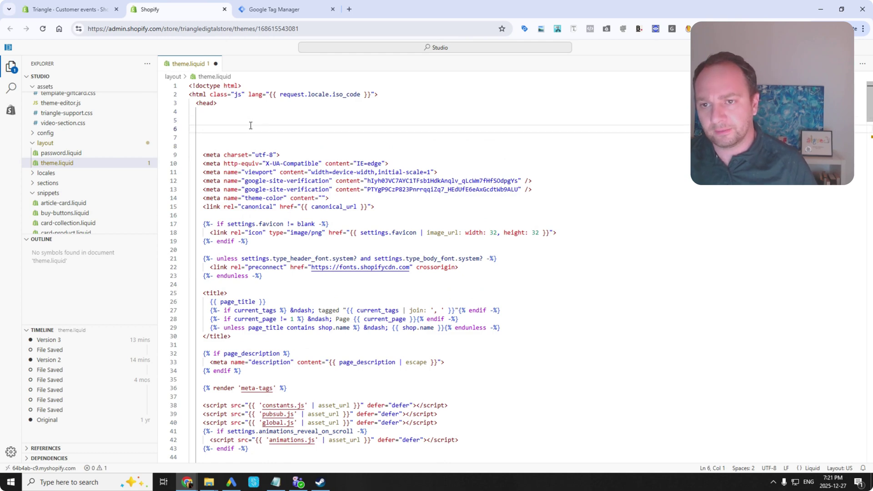
key(ctrl+v)
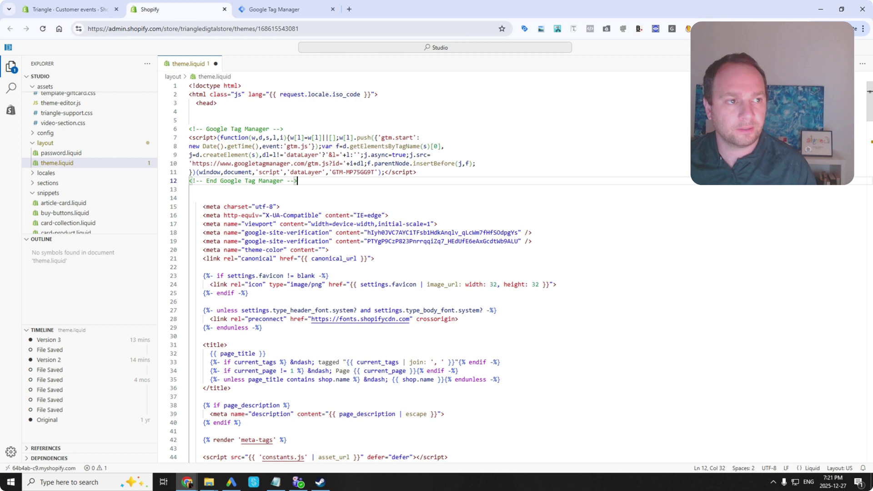
key(ctrl+s)
Label both GTM comments 'Google Tag Manager - DO NOT REMOVE - 2025-12-27' and save.
click(273, 129)
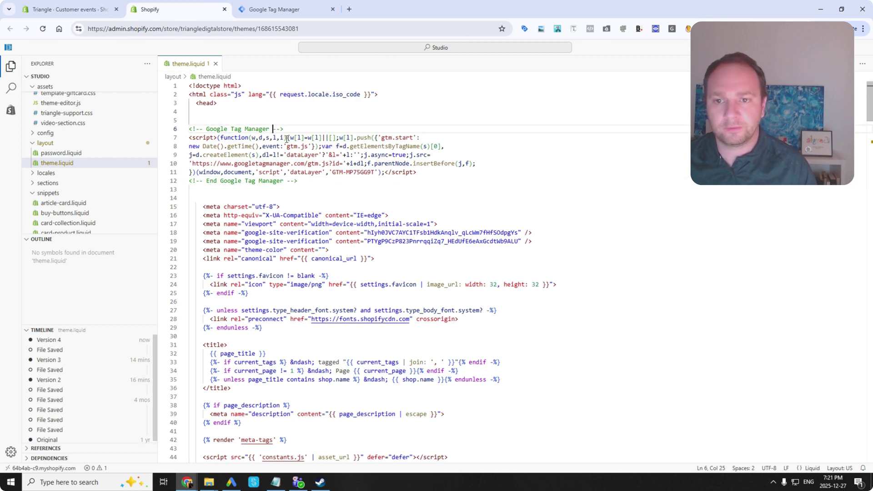
text(- -)
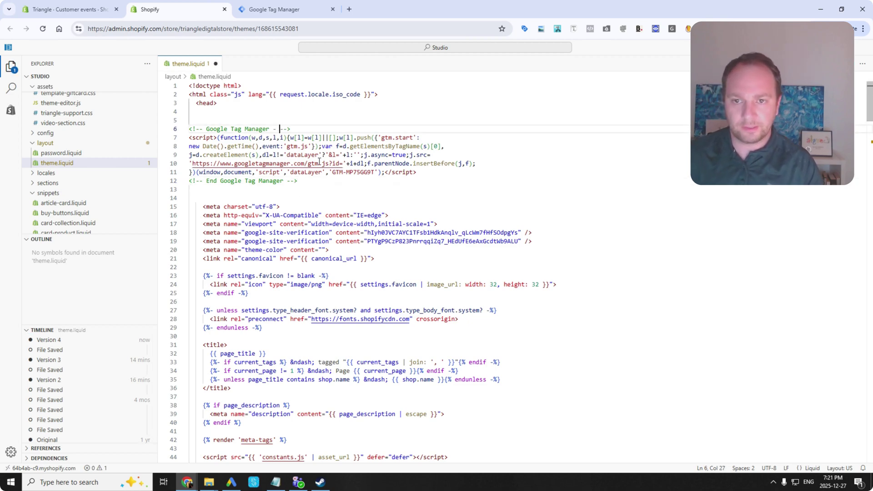
text([)
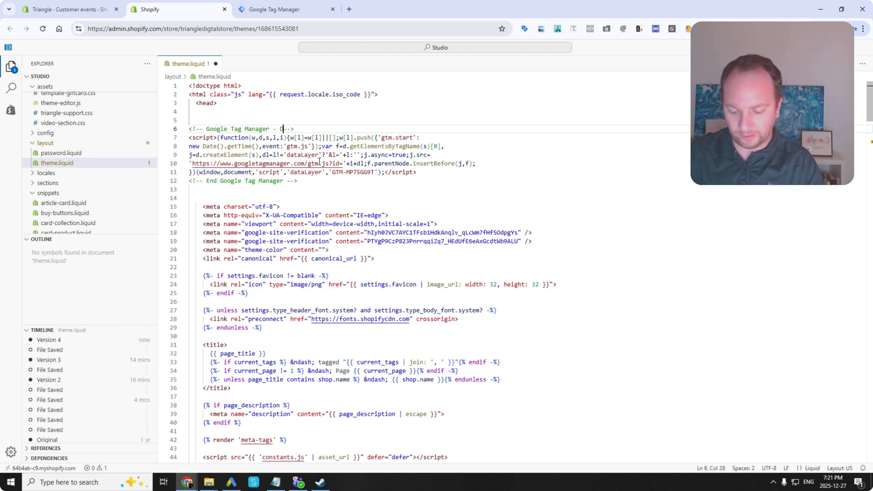
text(O NOT REMOVE)
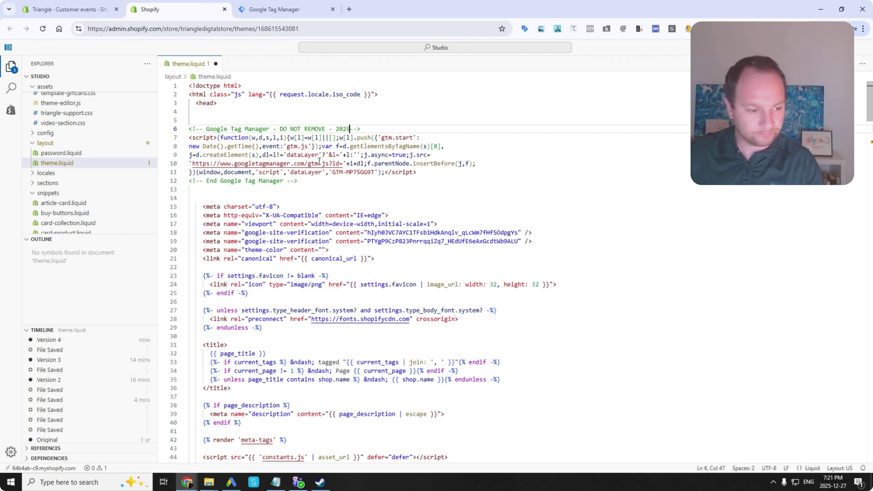
text(- 2025-12-27 -)
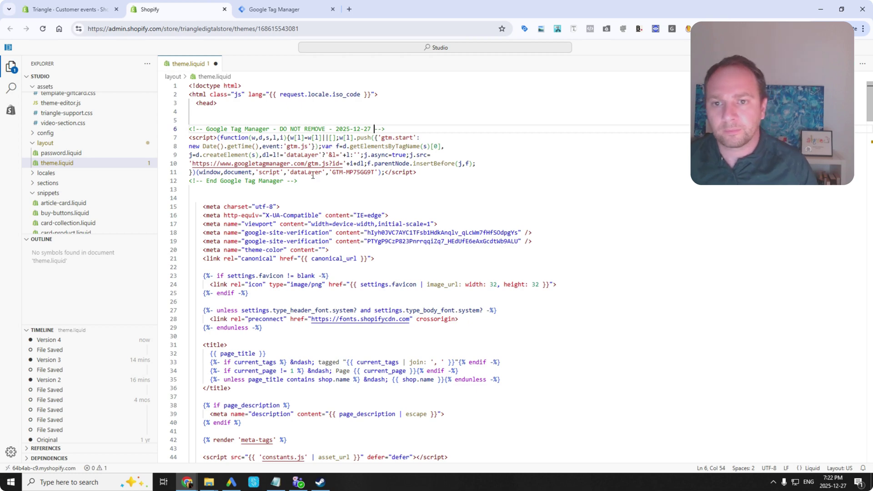
triple_click(346, 130)
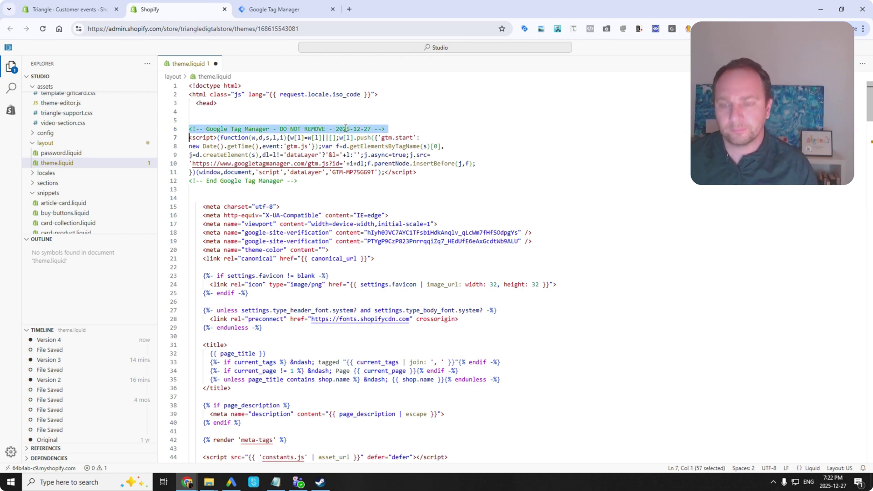
key(ctrl+c)
click(301, 181)
key(shift+Home)
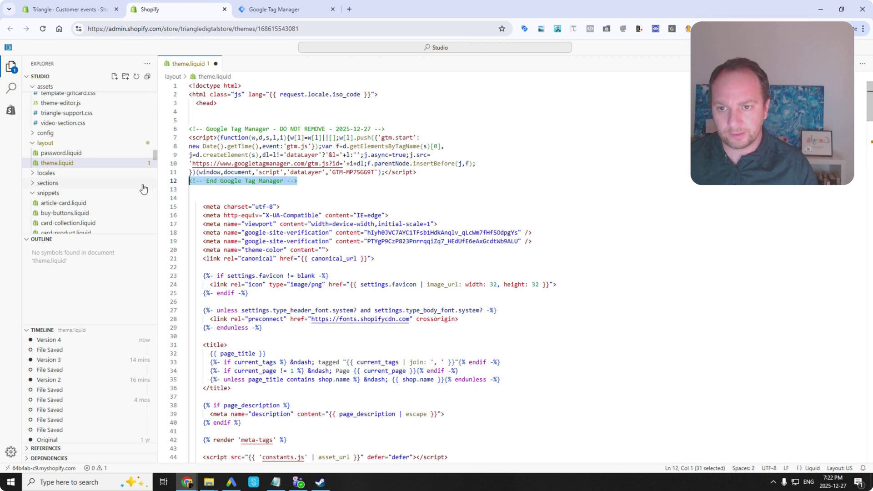
key(ctrl+v)
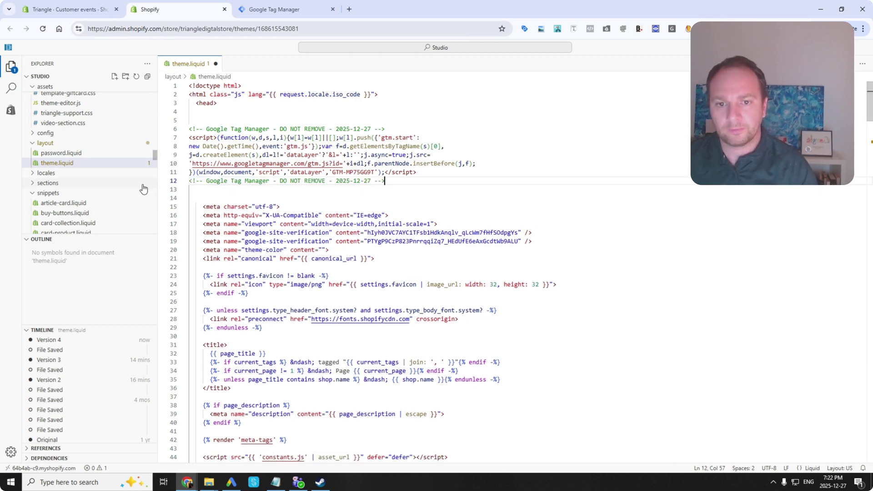
key(BackSpace)
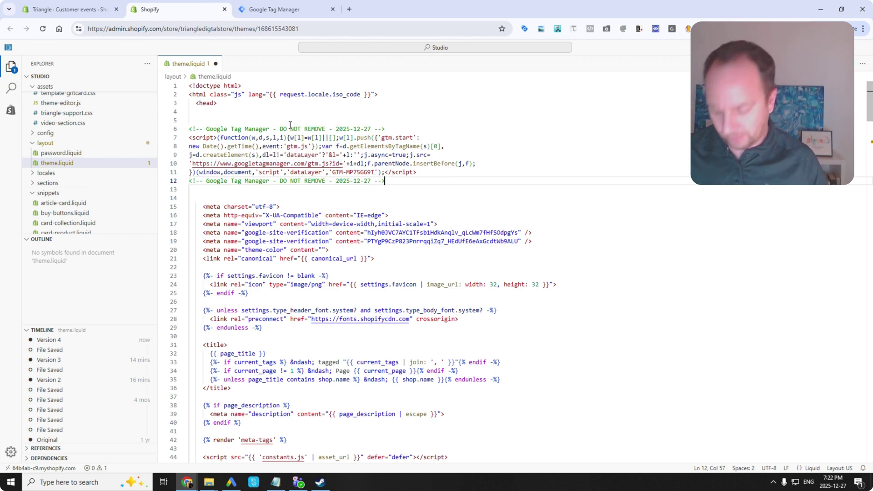
key(ctrl+s)
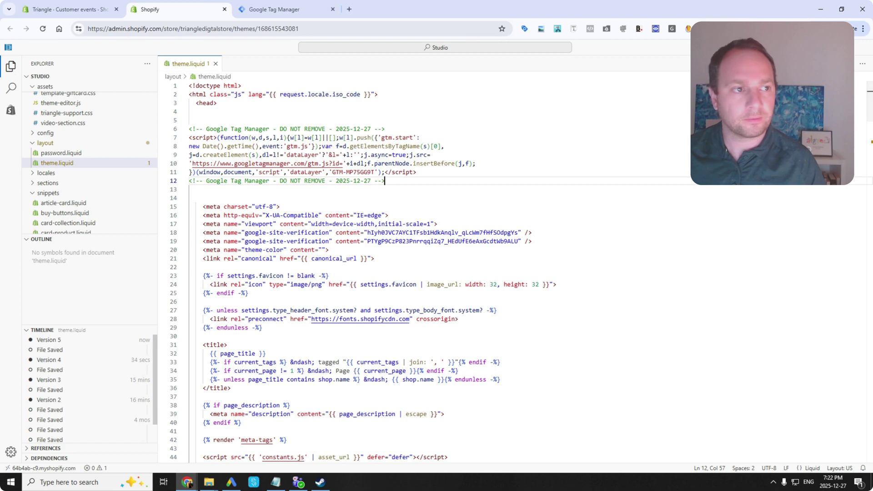
Add blank lines between the head tag and the Tag Manager script.
click(226, 113)
key(Return)
key(Return)
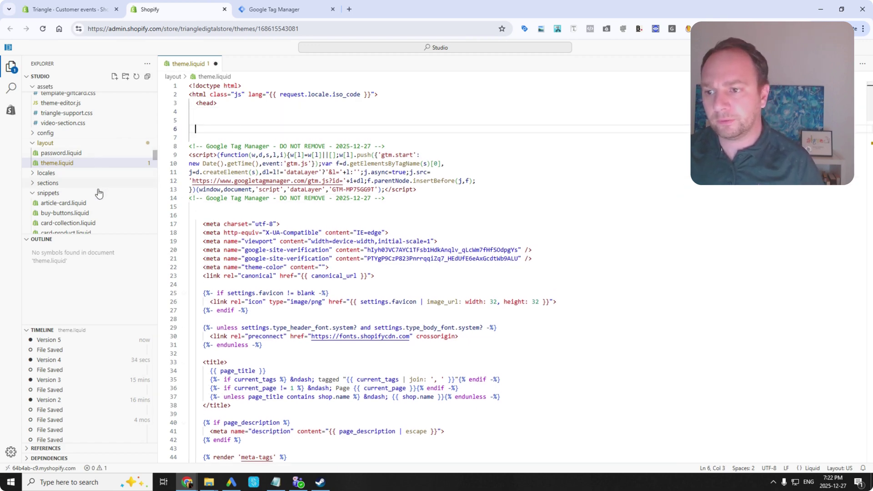
scroll(93, 189, down, 1)
Add a new file named data-layer.liquid to the snippets folder and open it.
right_click(60, 172)
key(Escape)
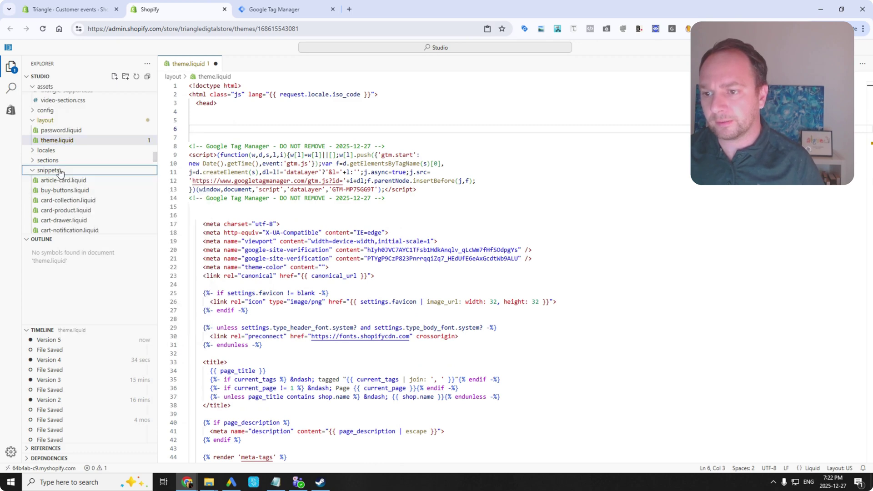
right_click(61, 172)
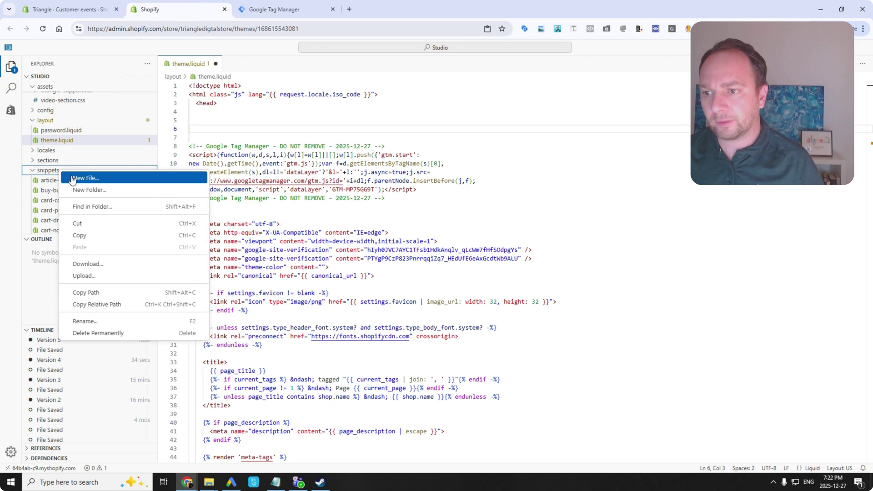
key(Escape)
right_click(52, 172)
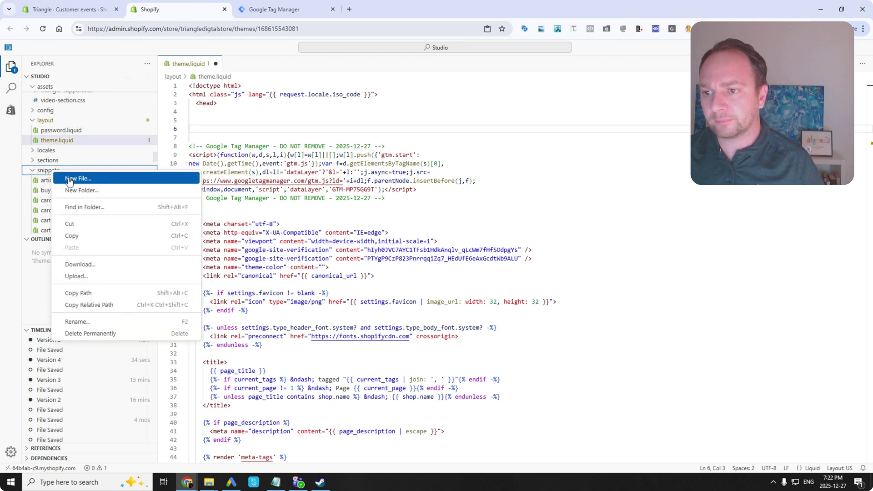
click(68, 179)
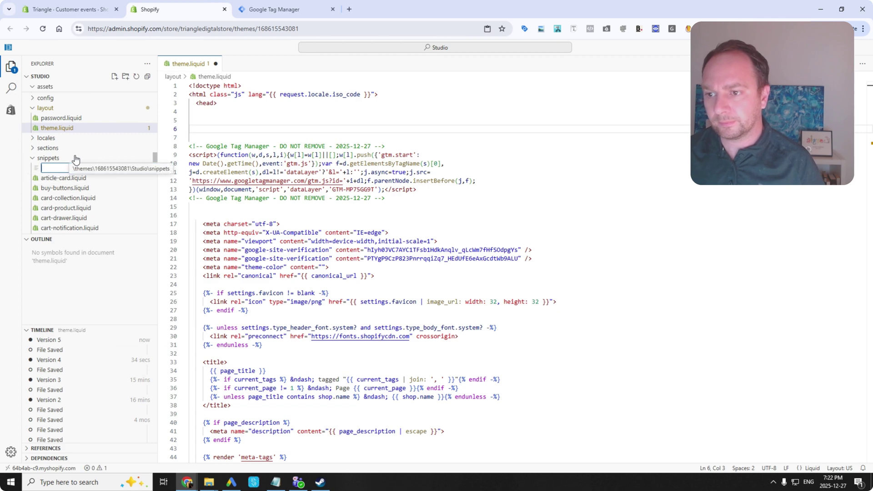
text(data-la)
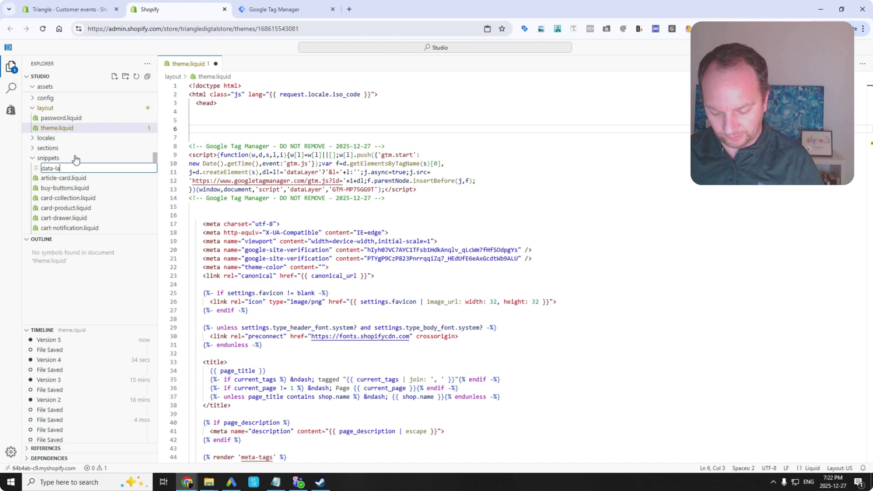
text(yer)
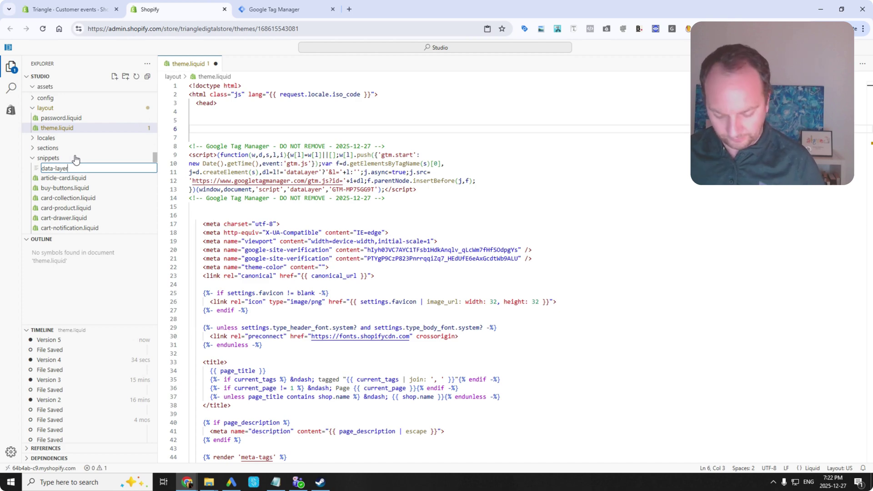
text(.)
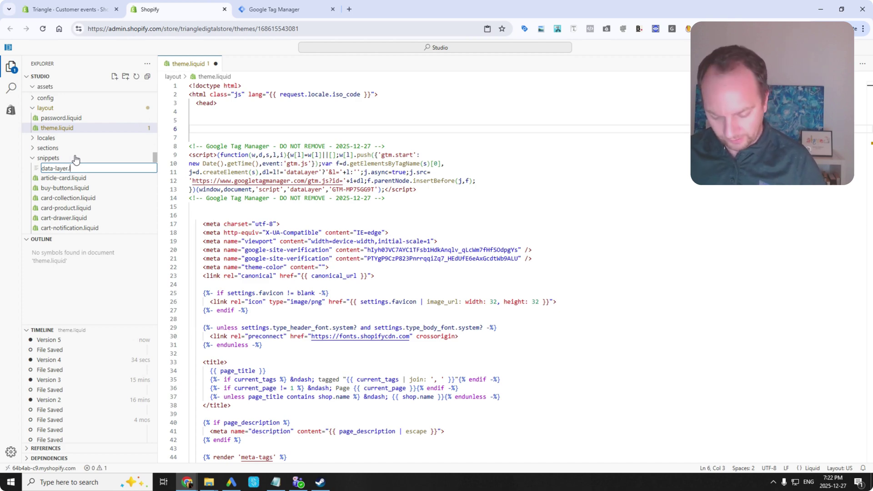
text(liquid)
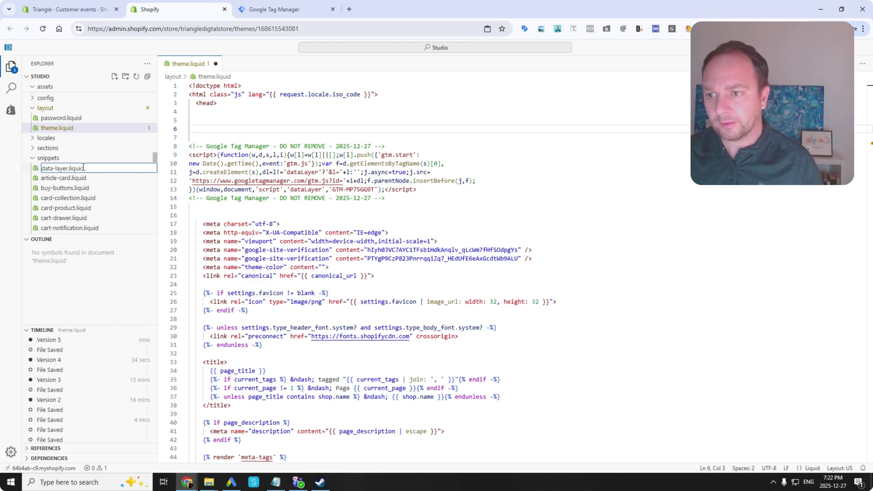
click(75, 188)
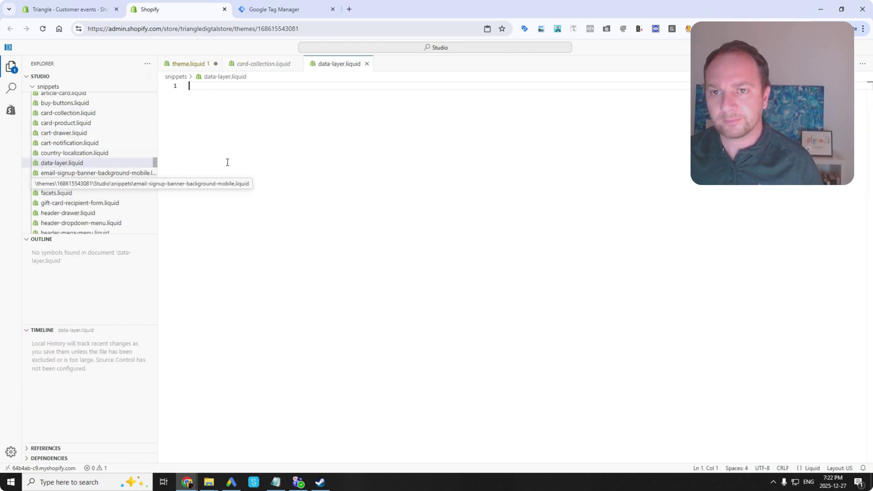
Copy the whole script from Desktop > comprehensive > snippet.txt into data-layer.liquid.
mouse_move(210, 482)
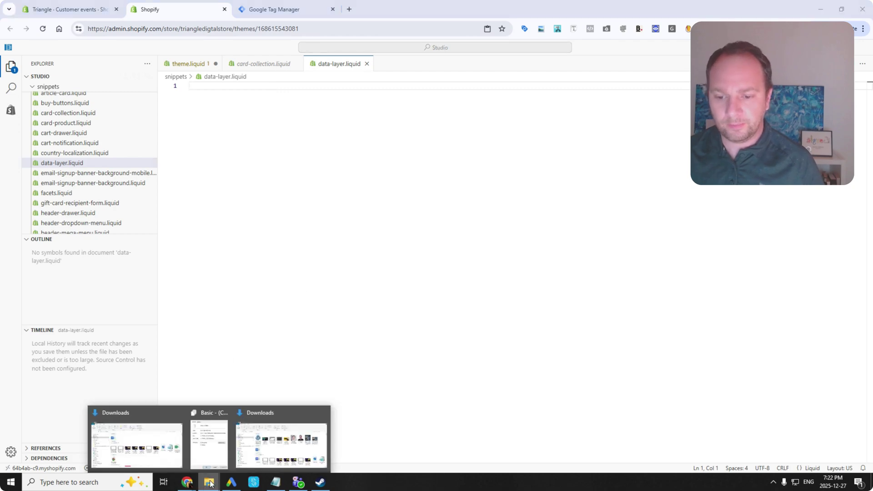
click(278, 439)
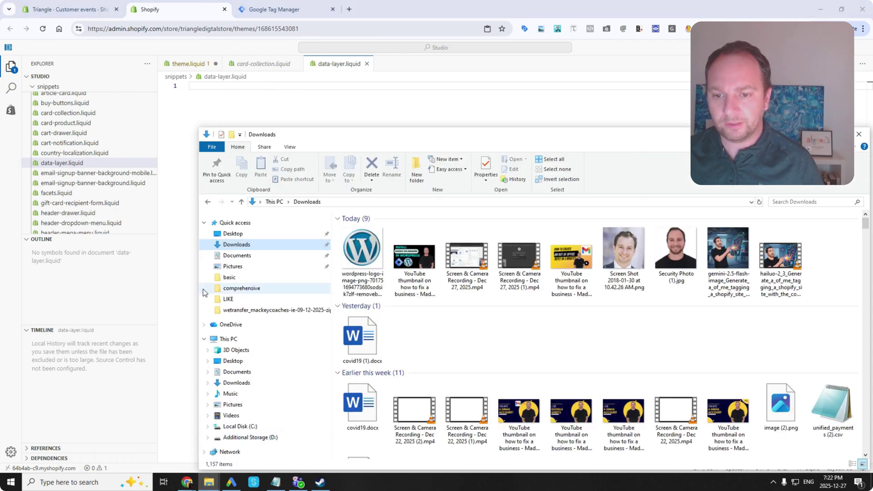
click(219, 233)
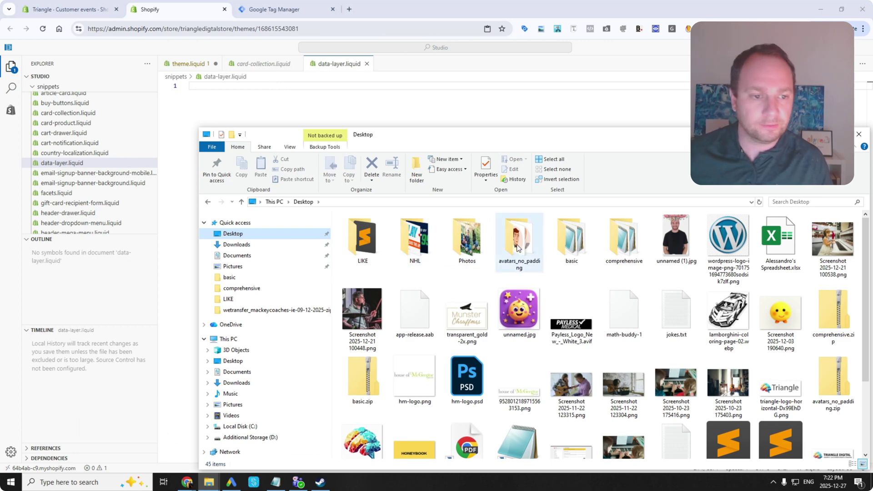
double_click(622, 234)
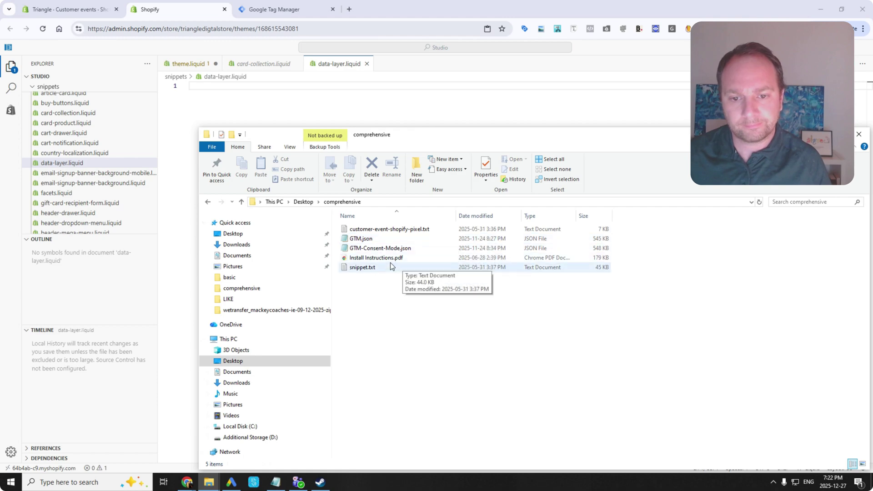
double_click(396, 271)
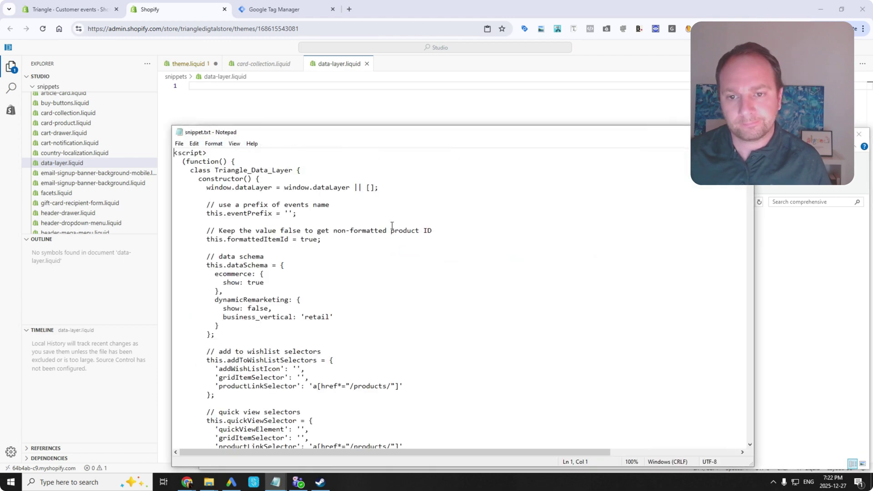
key(ctrl+a)
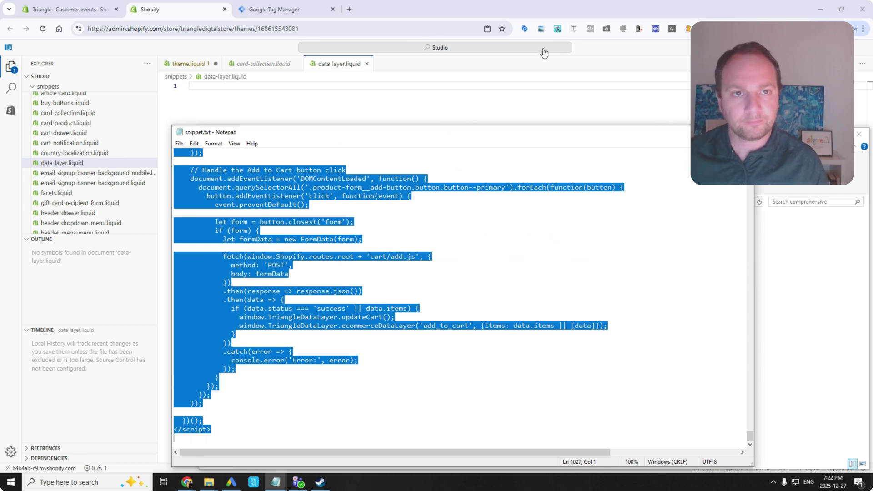
click(543, 8)
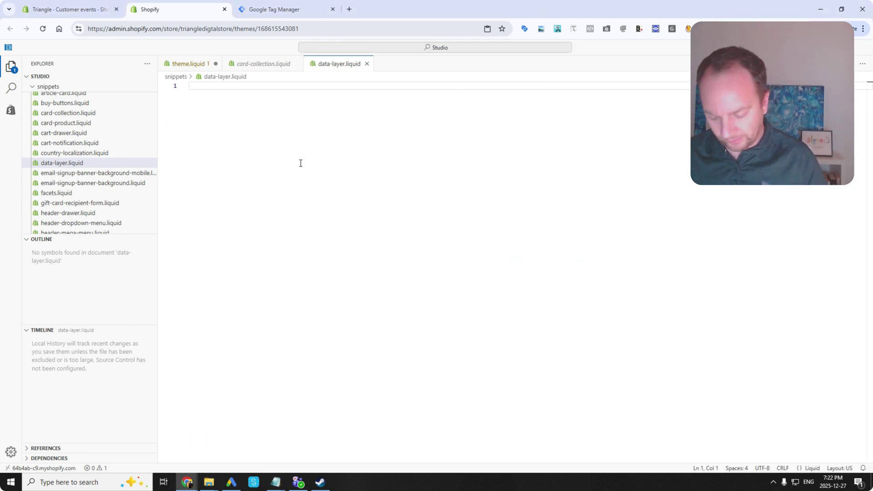
key(ctrl+v)
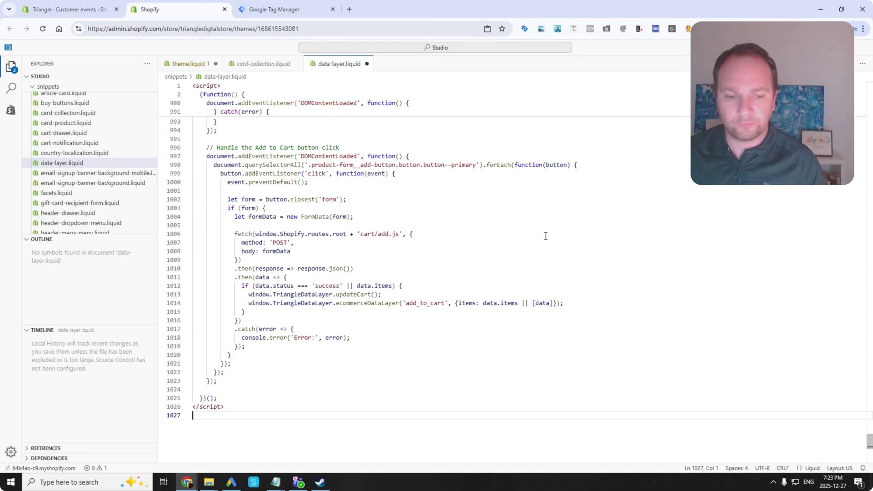
scroll(424, 238, up, 20)
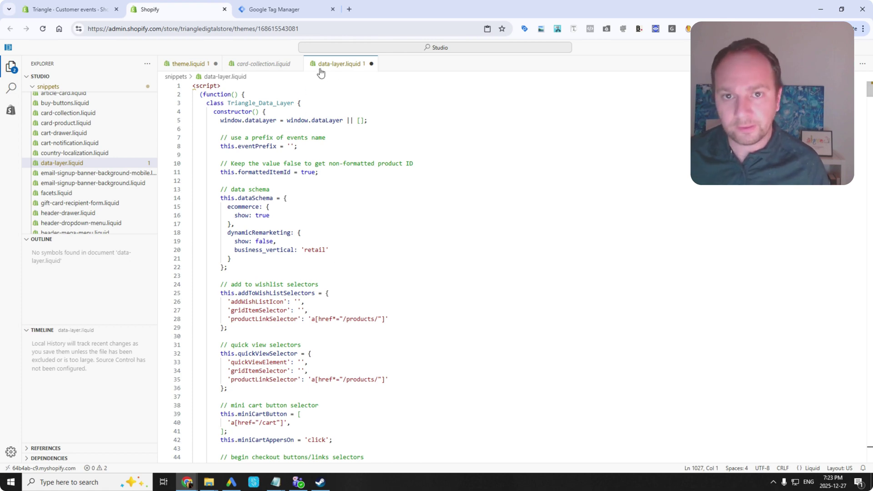
Save data-layer.liquid and insert {% render 'data-layer' %} on line 5 of theme.liquid.
key(ctrl+s)
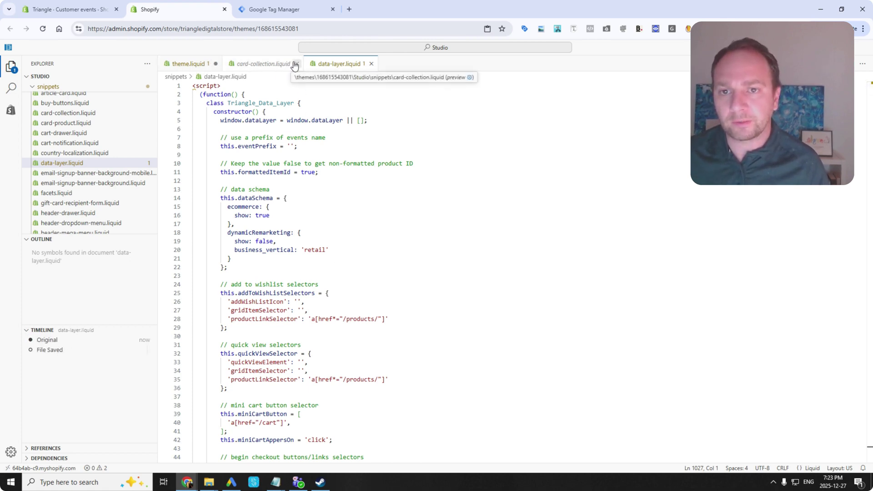
click(297, 64)
click(188, 64)
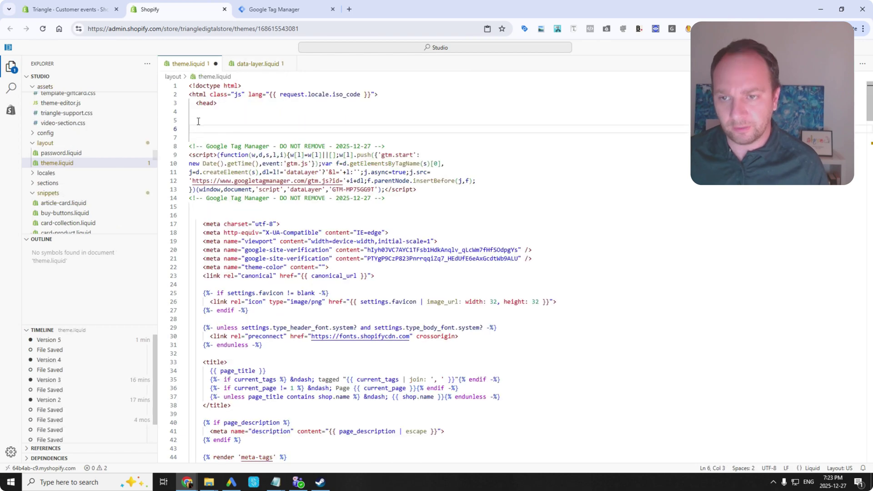
click(203, 122)
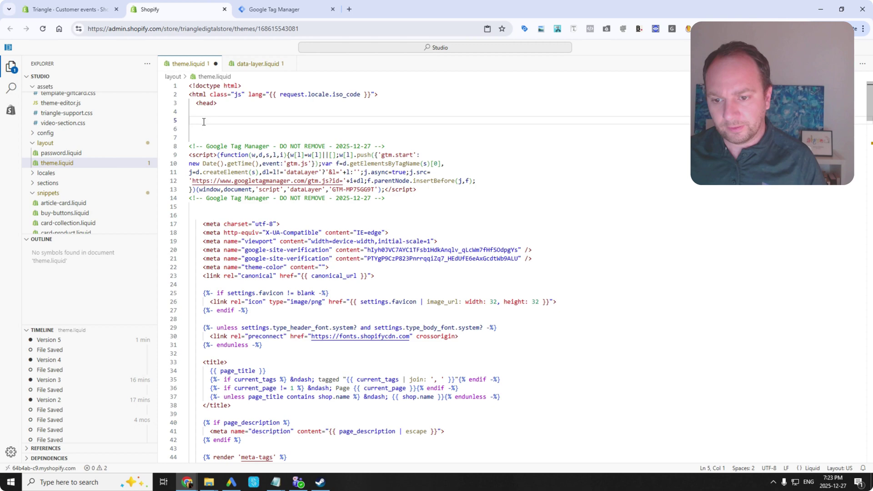
text({)
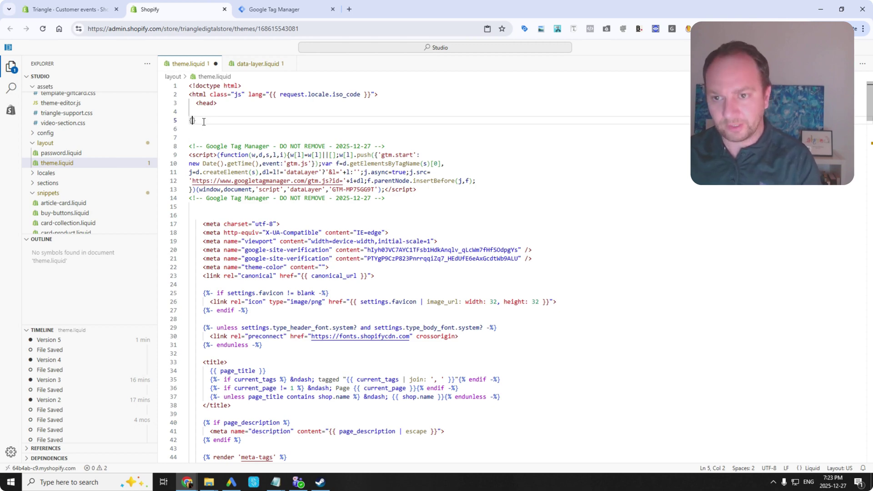
text(% render )
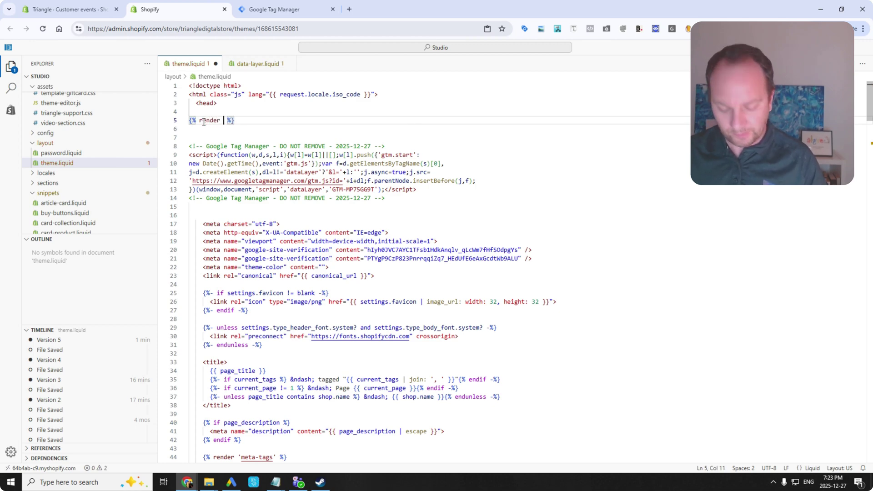
text(')
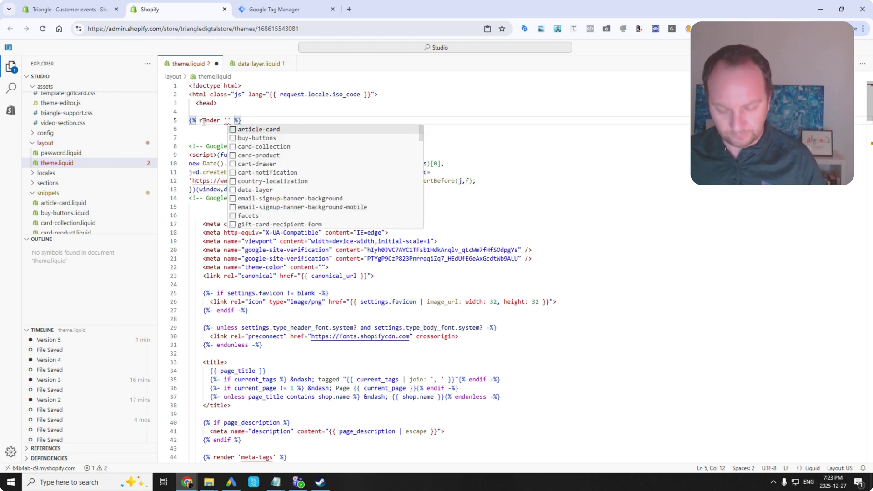
text(data)
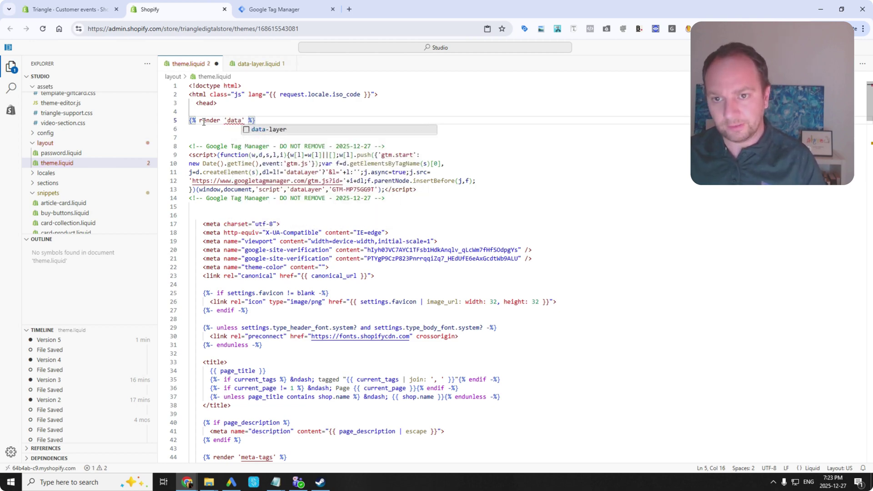
click(275, 130)
click(279, 136)
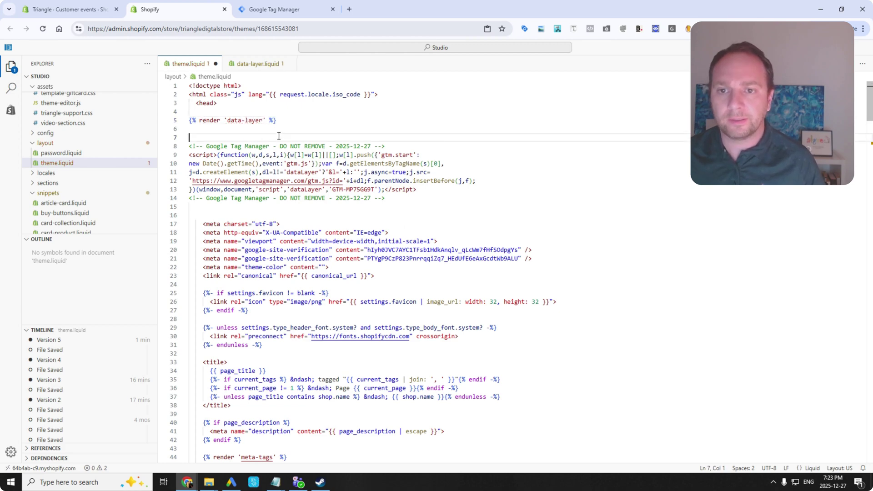
Check the data-layer reference, remove the blank line before the GTM comment, and save theme.liquid.
click(256, 120)
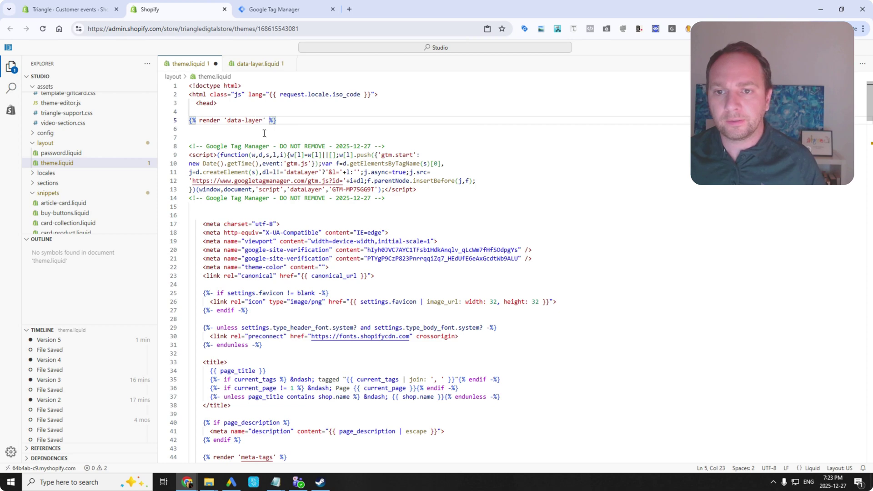
click(264, 131)
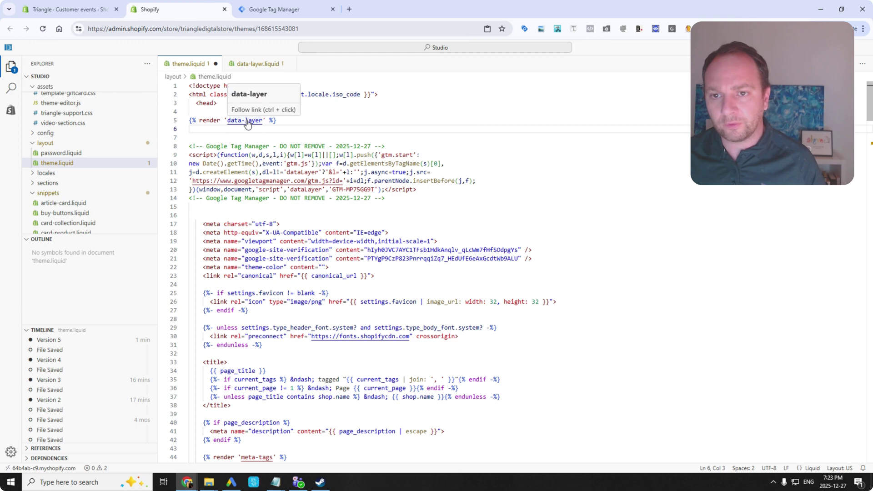
ctrl+click(247, 124)
click(188, 64)
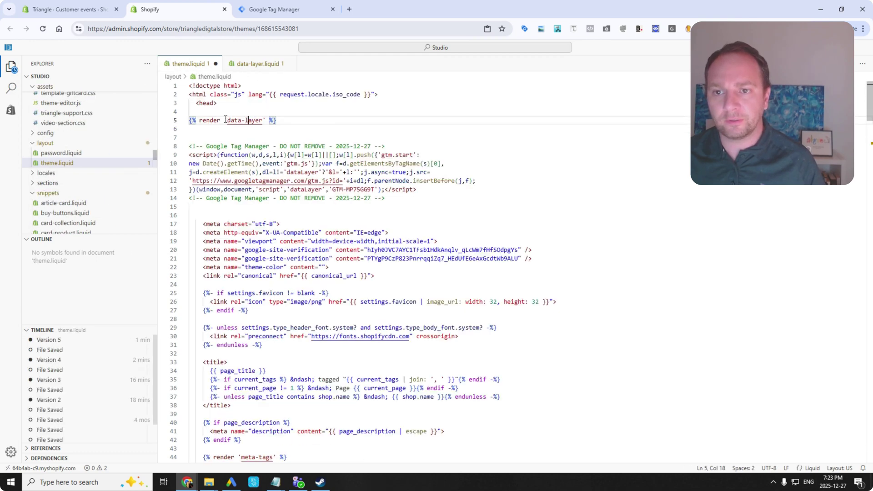
click(204, 130)
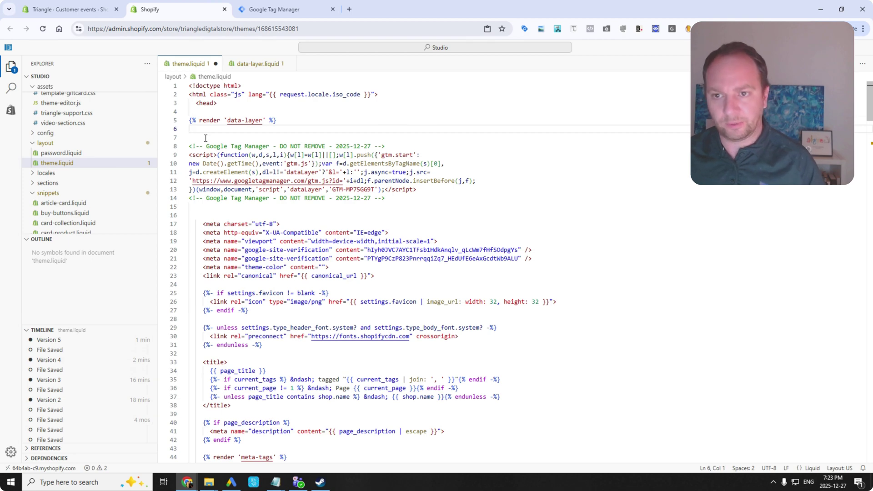
key(BackSpace)
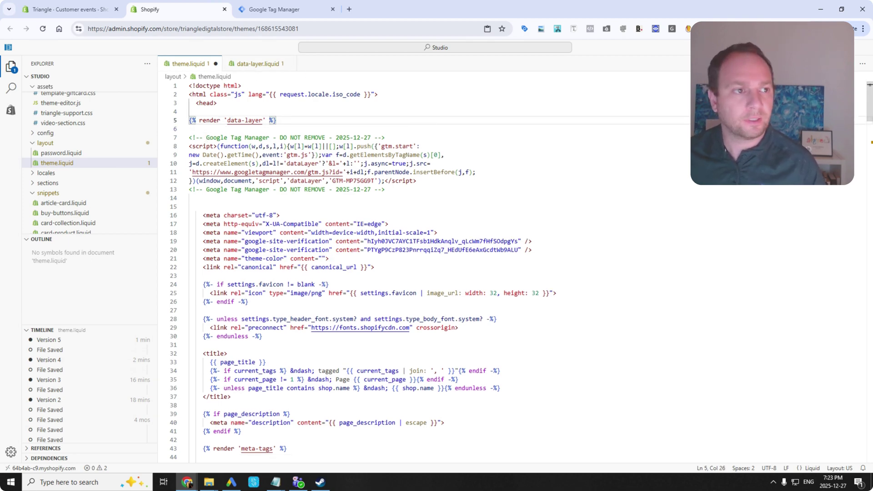
key(ctrl+s)
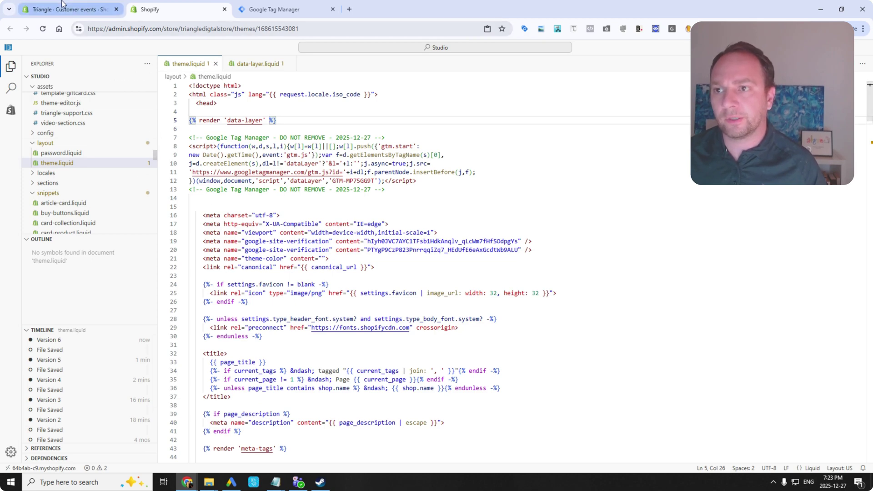
From the admin, go to Settings > Customer events and begin adding a custom pixel.
click(62, 5)
click(195, 249)
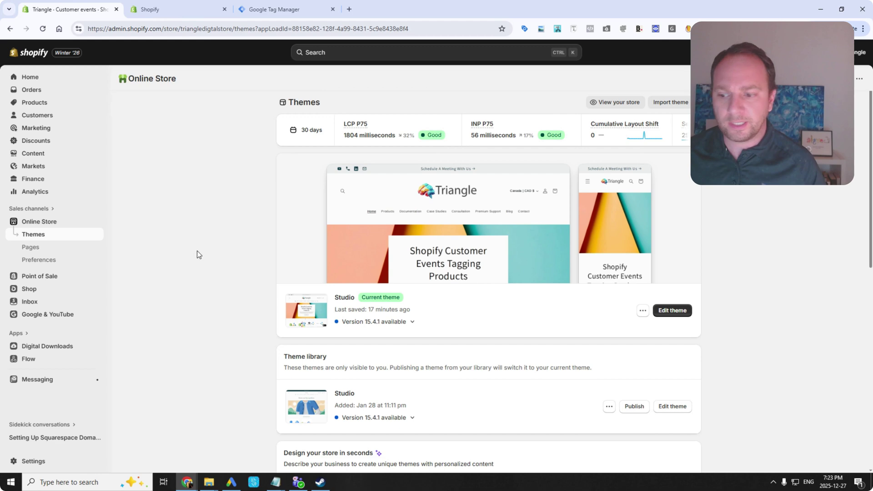
click(28, 462)
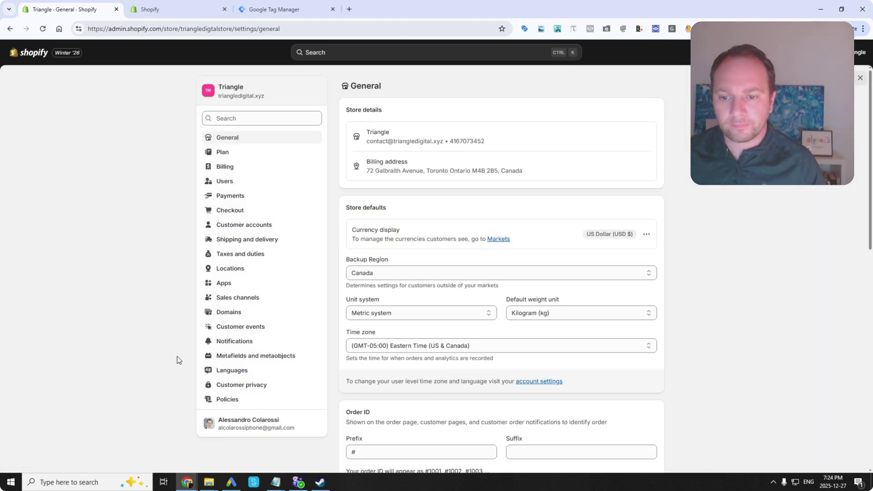
click(240, 327)
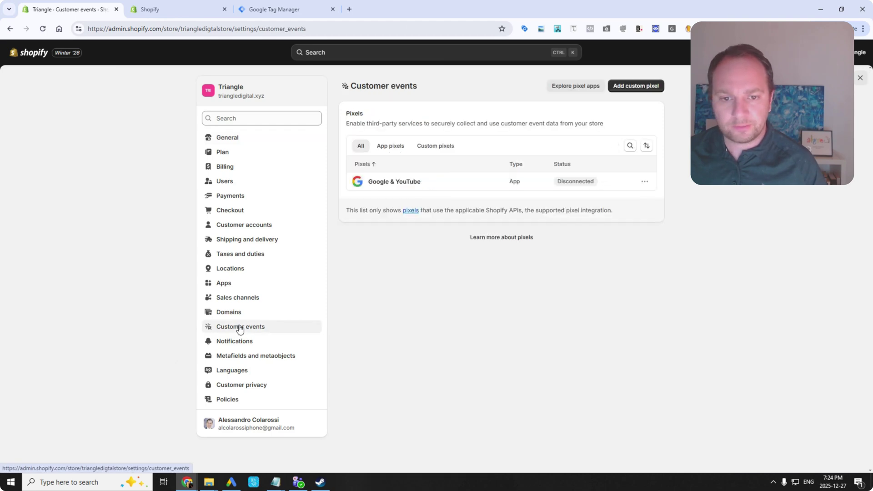
click(637, 87)
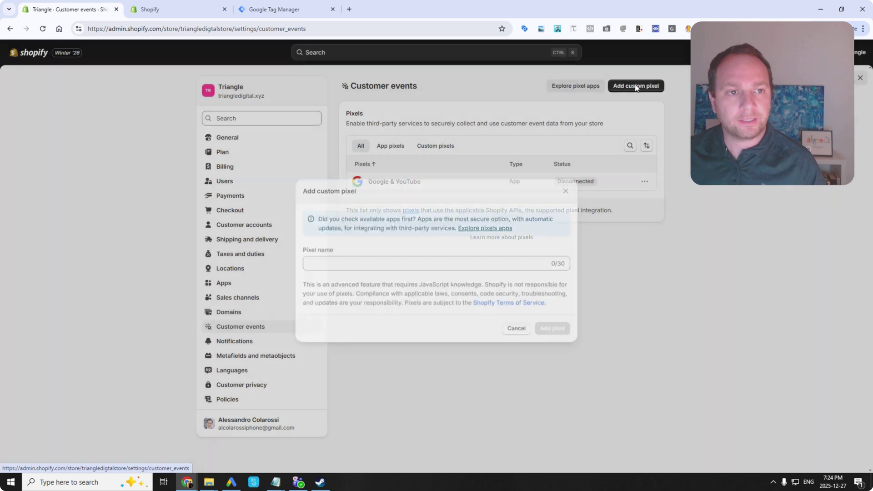
Create the custom pixel 'FULL Ads/Analytics DataLayer' and select its template code.
click(426, 258)
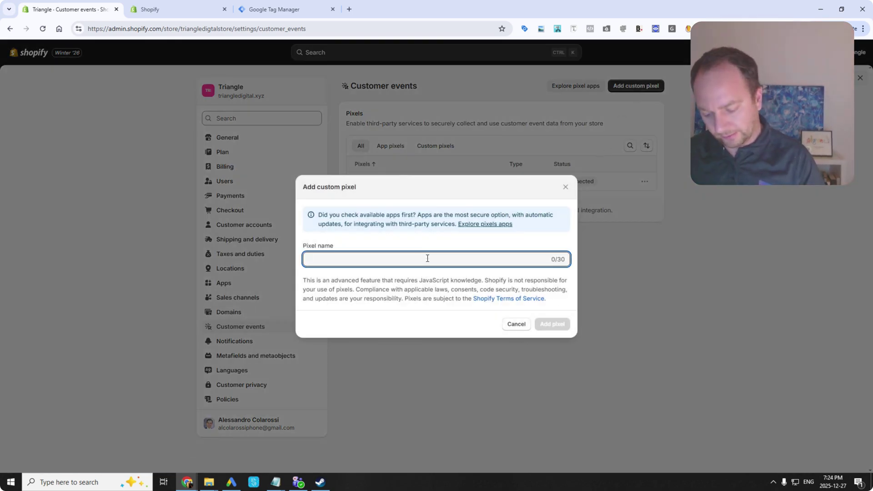
text(FULL Ads/a)
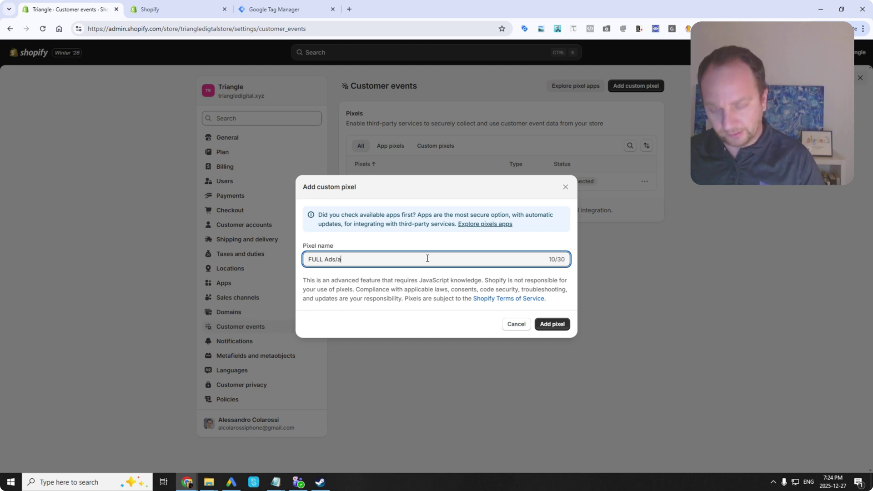
text(nalytics )
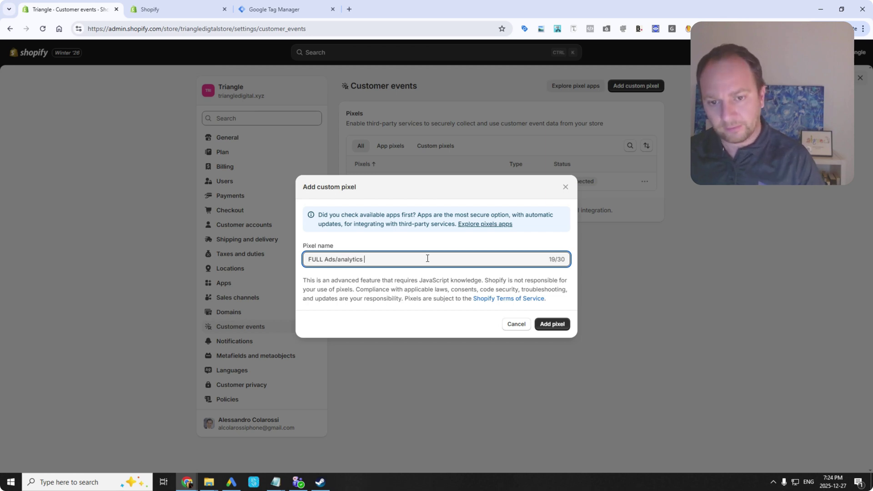
text(DataLayer)
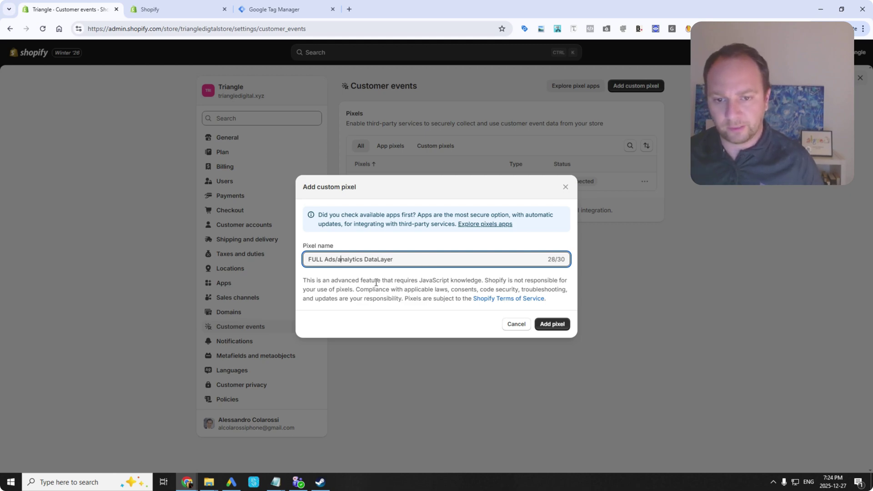
key(BackSpace)
text(A)
click(561, 323)
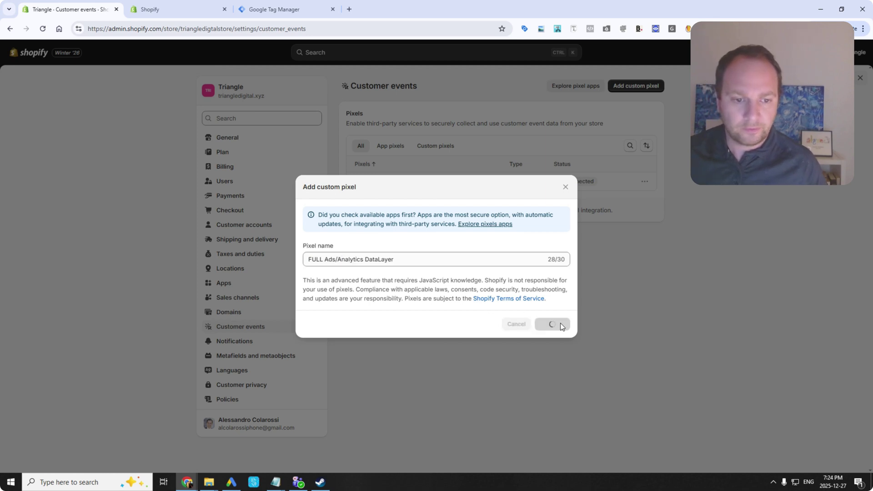
key(ctrl+a)
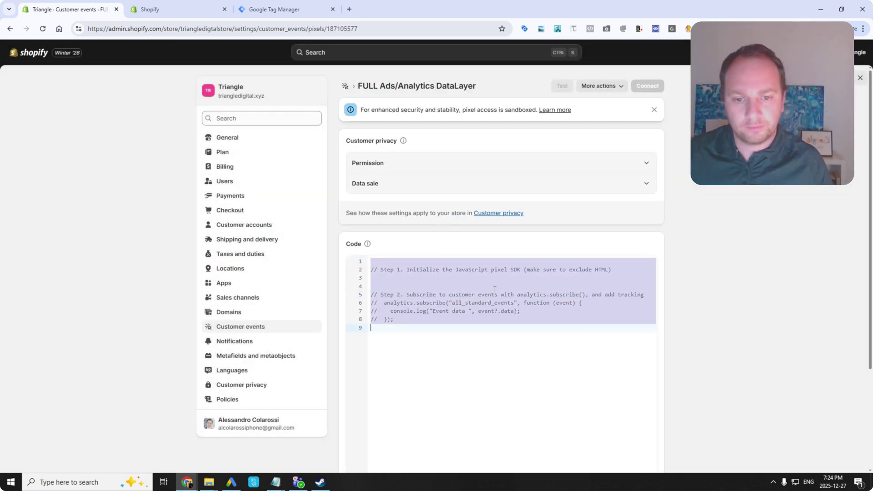
Delete the template code and copy all of customer-event-shopify-pixel.txt from the comprehensive folder.
key(BackSpace)
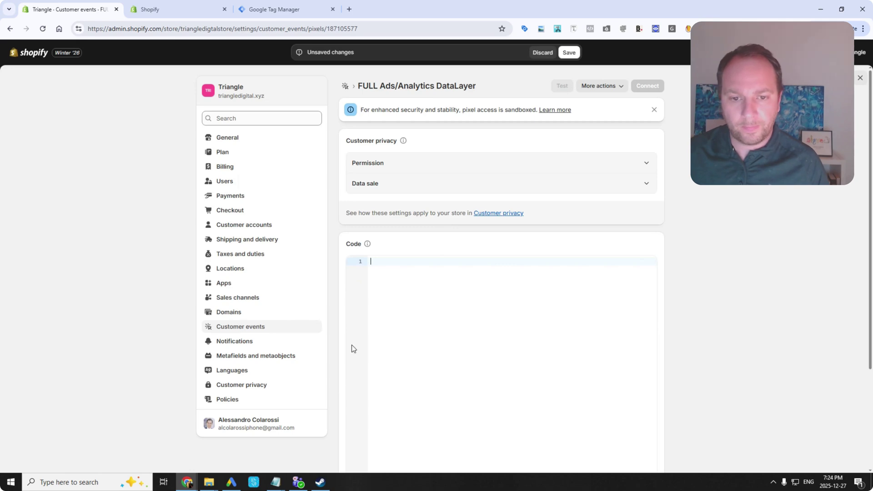
mouse_move(208, 482)
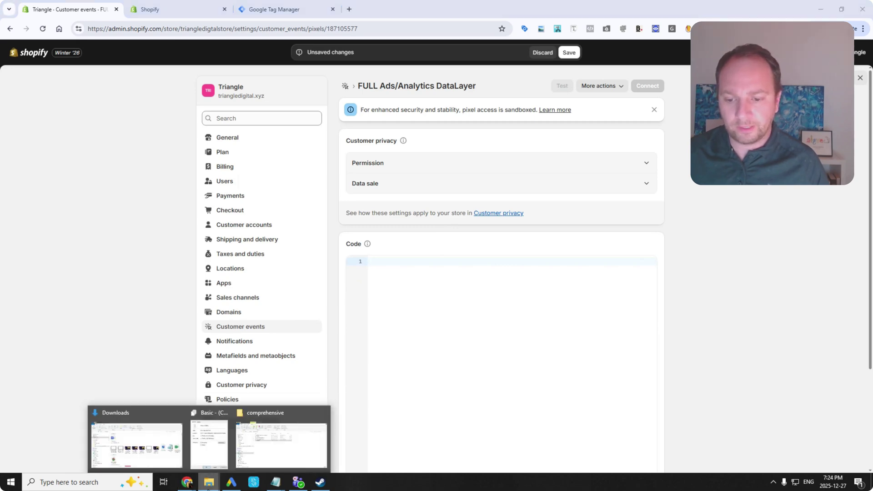
click(277, 453)
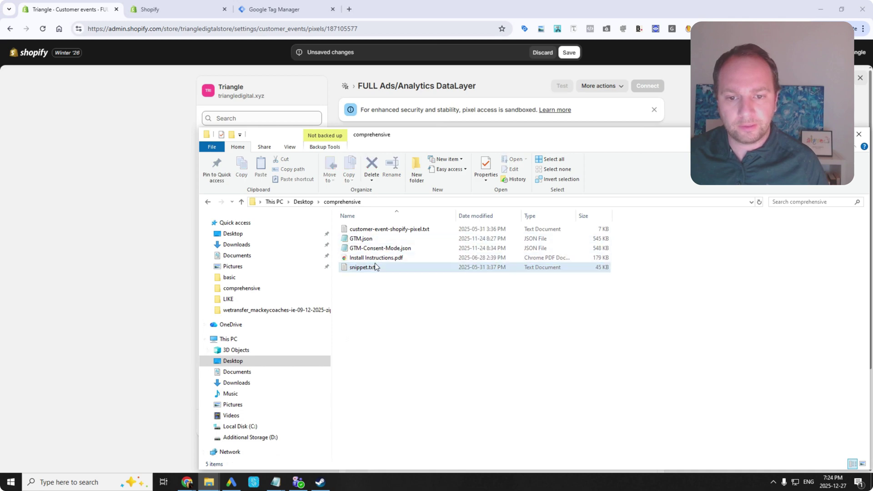
click(381, 228)
double_click(381, 229)
key(ctrl+a)
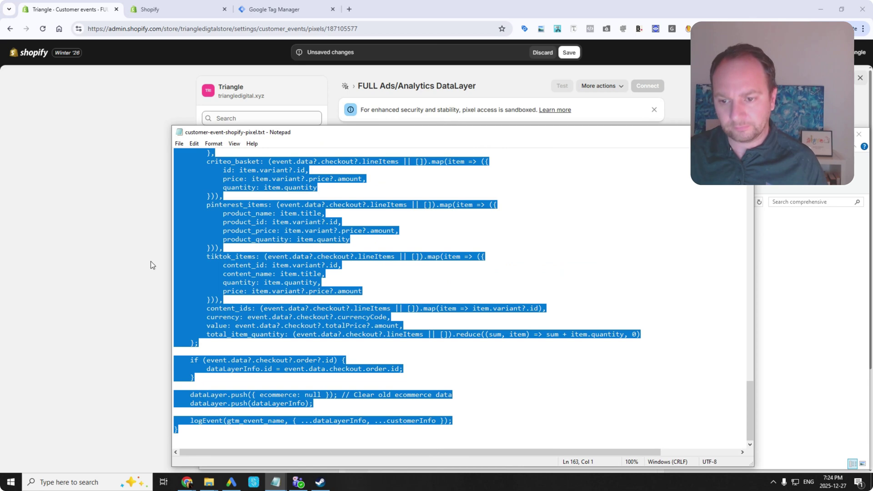
key(ctrl+c)
Paste the 163-line pixel script into the pixel's code box, then go to Google Tag Manager.
click(151, 261)
click(404, 281)
key(ctrl+v)
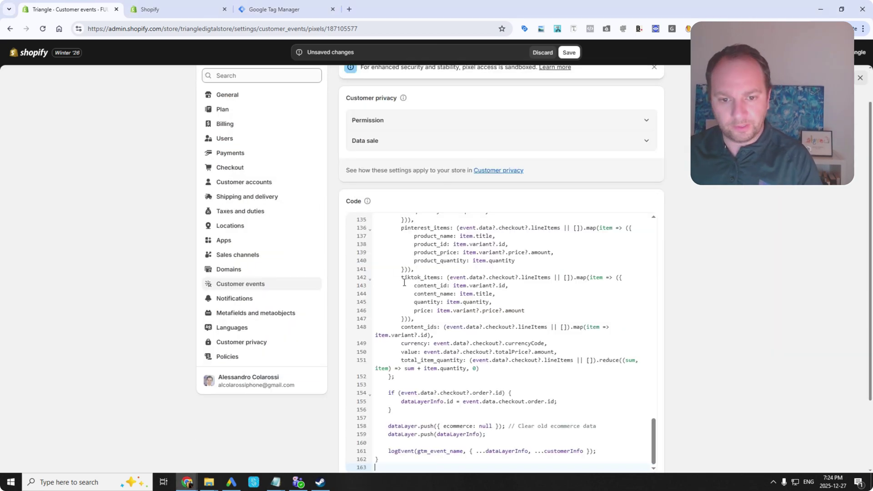
drag(655, 440, 661, 215)
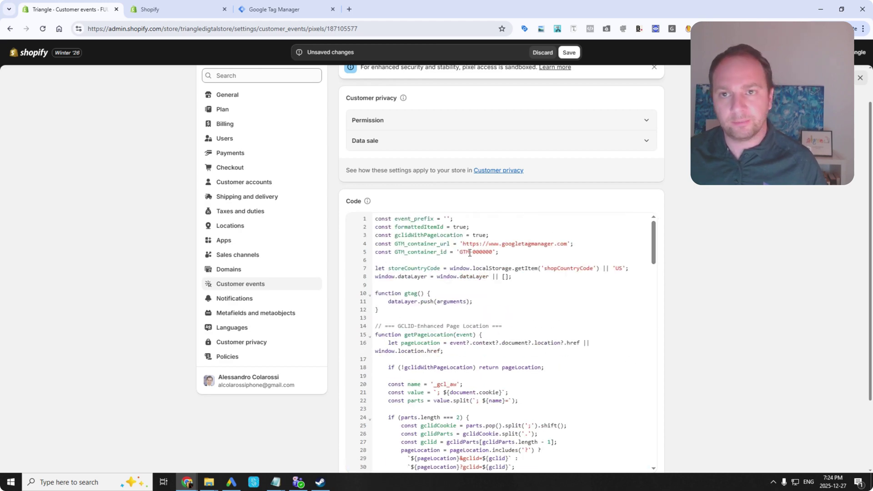
click(319, 9)
Copy the GTM container ID and paste it over GTM-000000 in the FULL Ads/Analytics DataLayer pixel code.
click(591, 114)
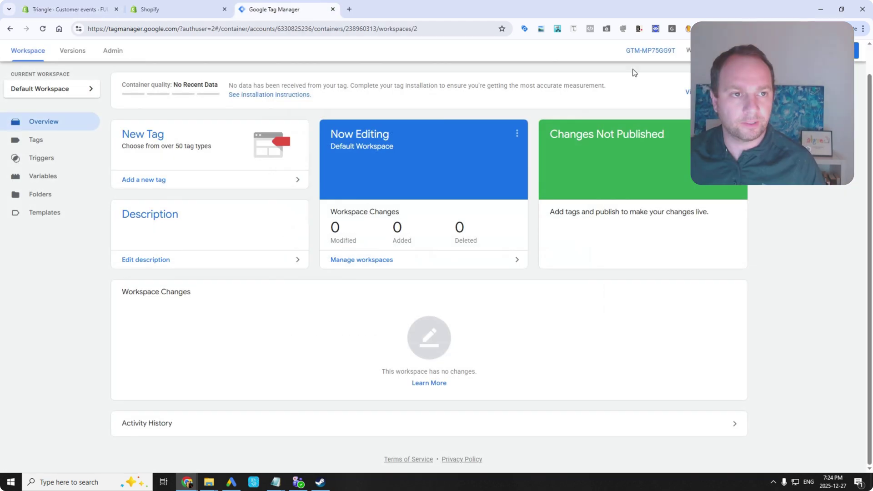
scroll(630, 80, up, 1)
drag(635, 83, 677, 82)
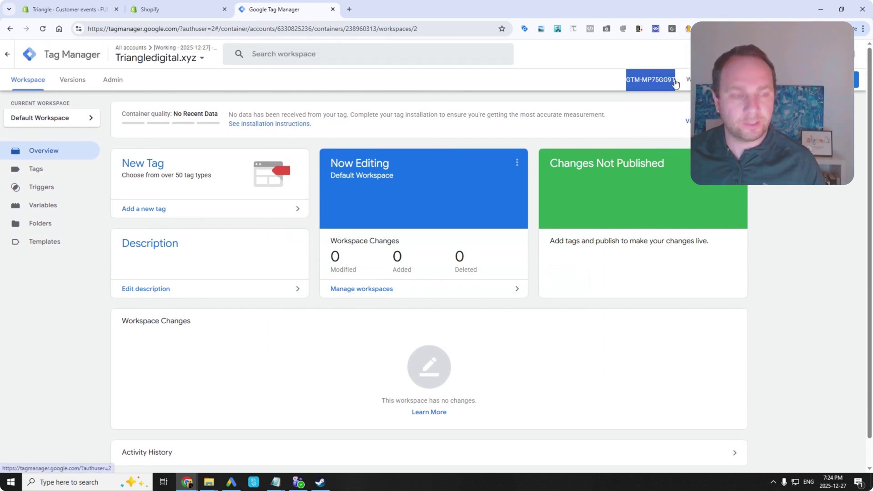
click(173, 6)
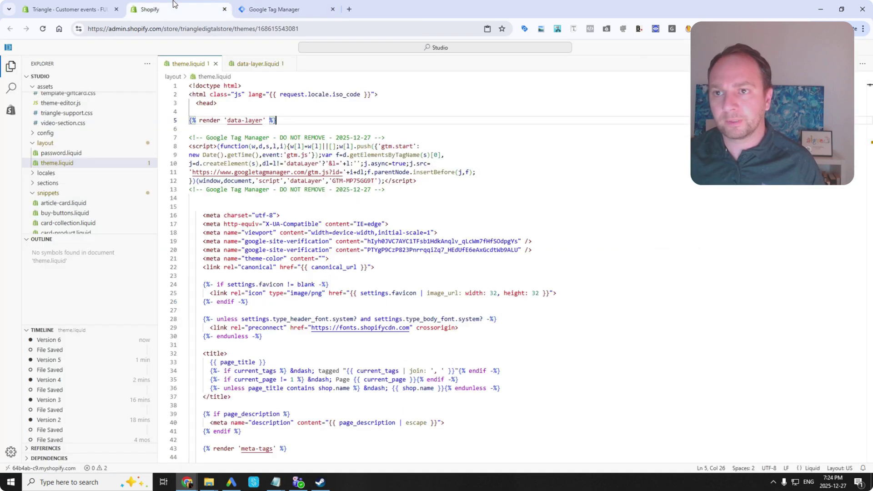
click(89, 7)
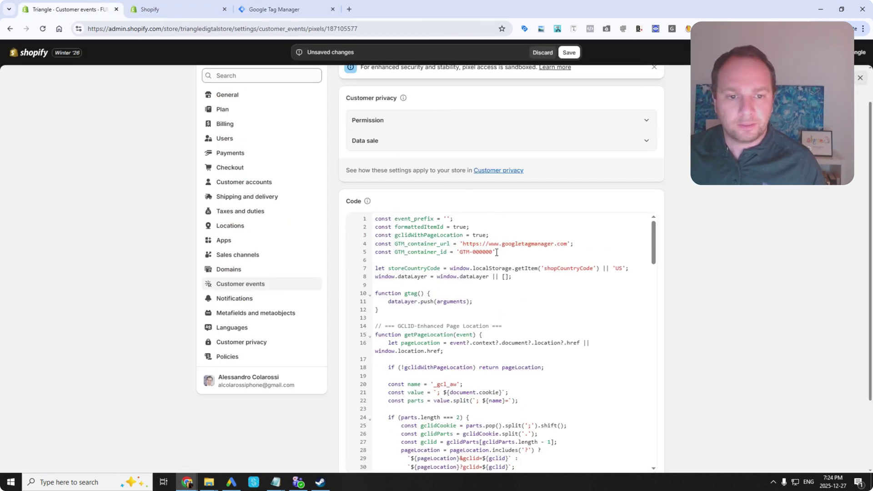
drag(494, 252, 460, 250)
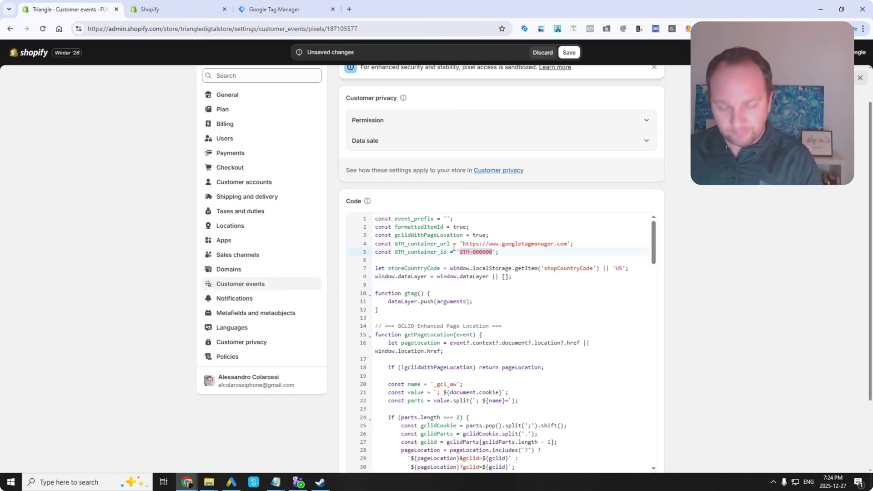
key(ctrl+v)
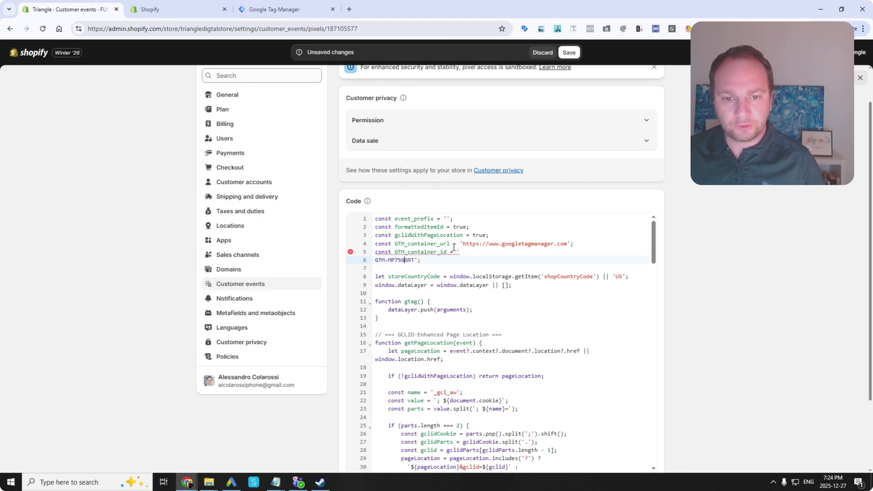
key(BackSpace)
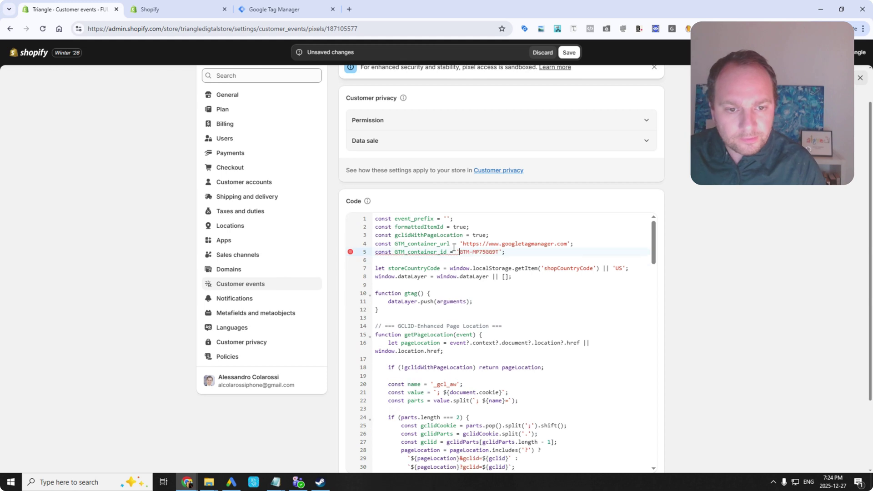
Save the pixel, connect it to the store, and close Settings.
click(569, 53)
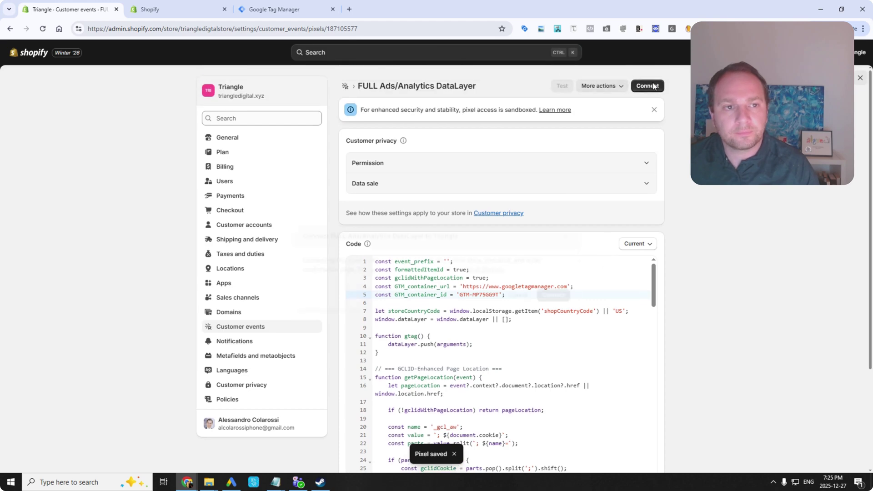
click(647, 86)
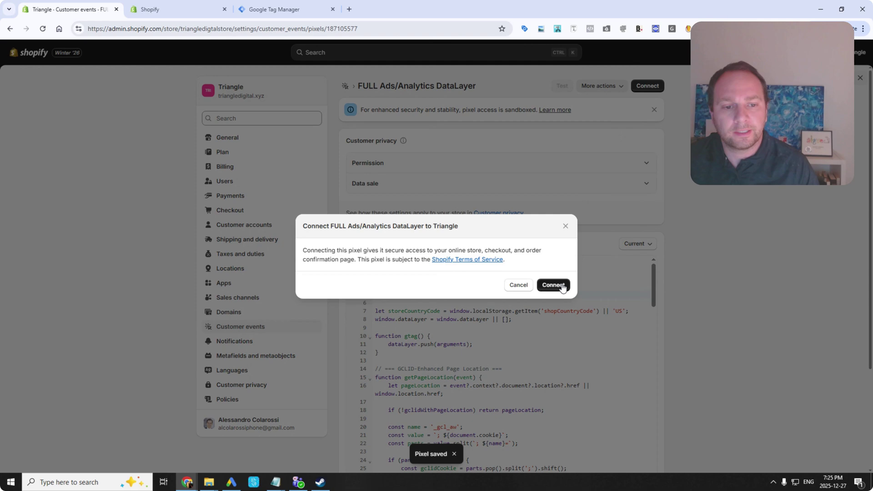
click(563, 287)
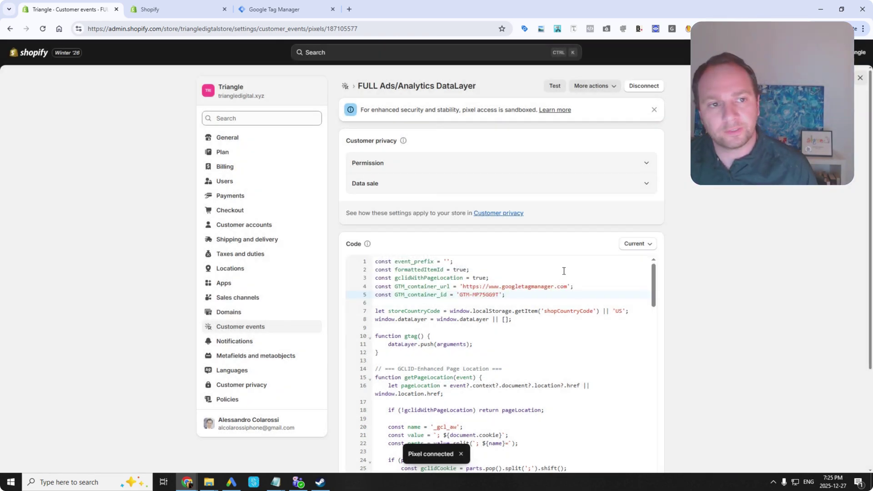
scroll(488, 347, down, 5)
scroll(493, 339, up, 5)
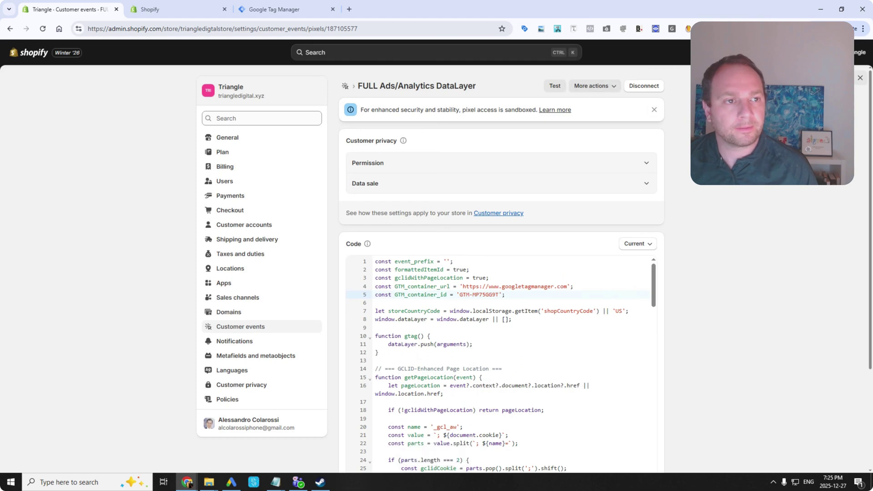
click(862, 78)
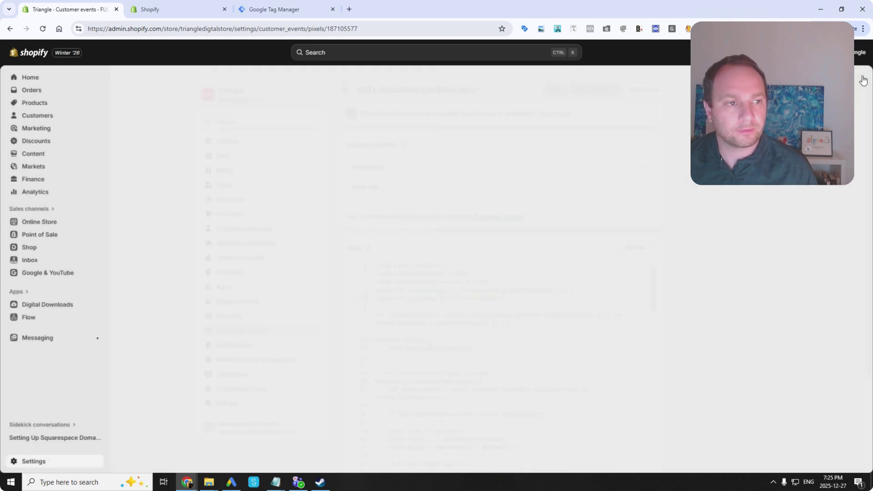
Back in Tag Manager, review the container's Tags, then open Admin > Import Container.
click(283, 9)
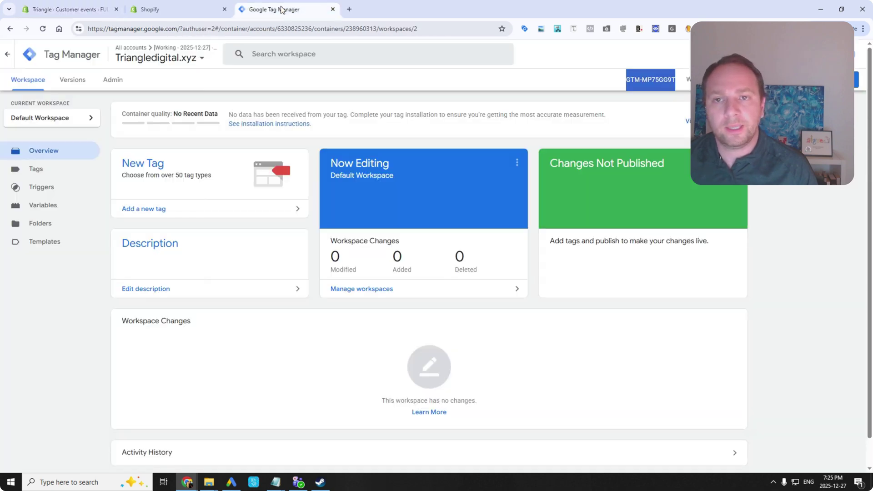
click(34, 178)
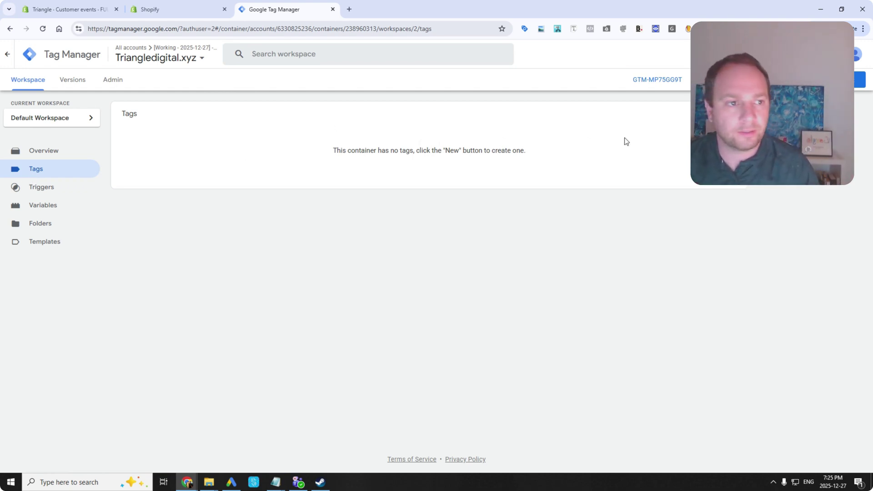
click(119, 80)
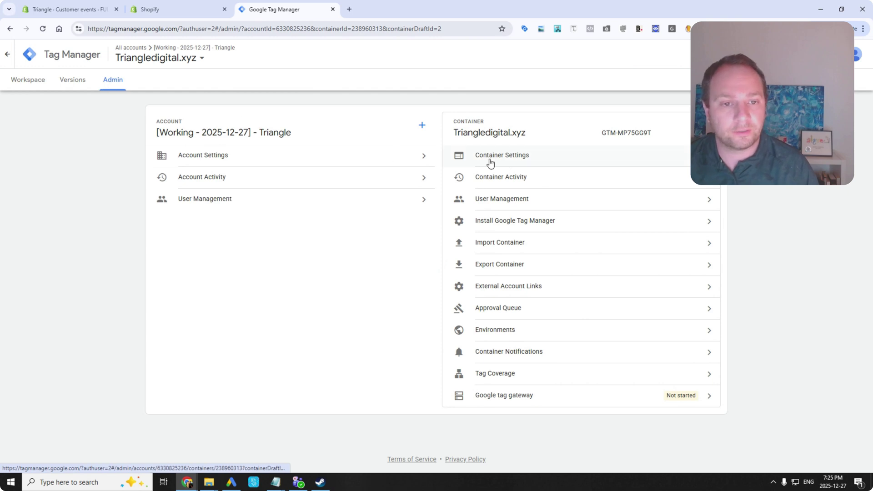
click(25, 79)
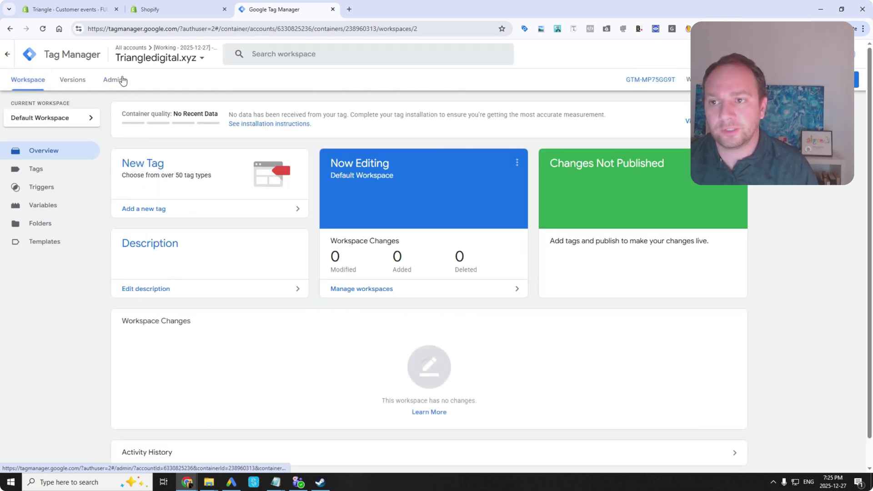
click(120, 79)
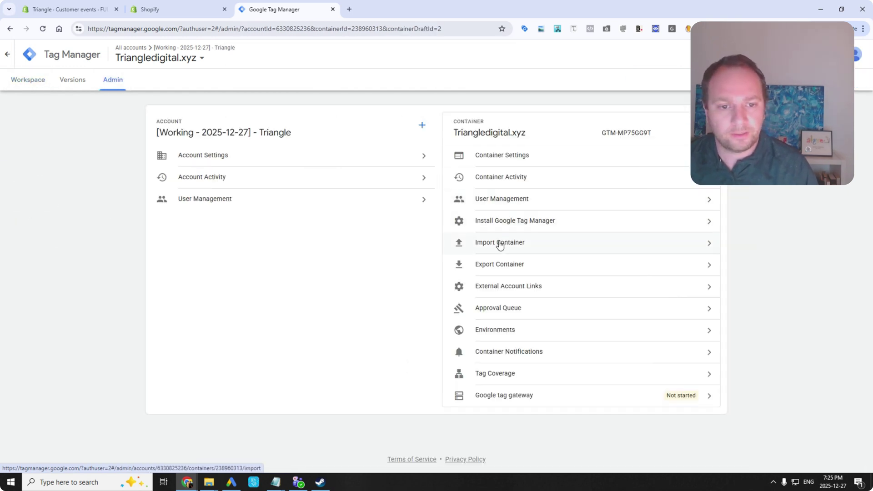
click(500, 243)
Import Desktop/comprehensive/GTM.json into Default Workspace with Overwrite, adding 180 items, then view Tags.
click(415, 134)
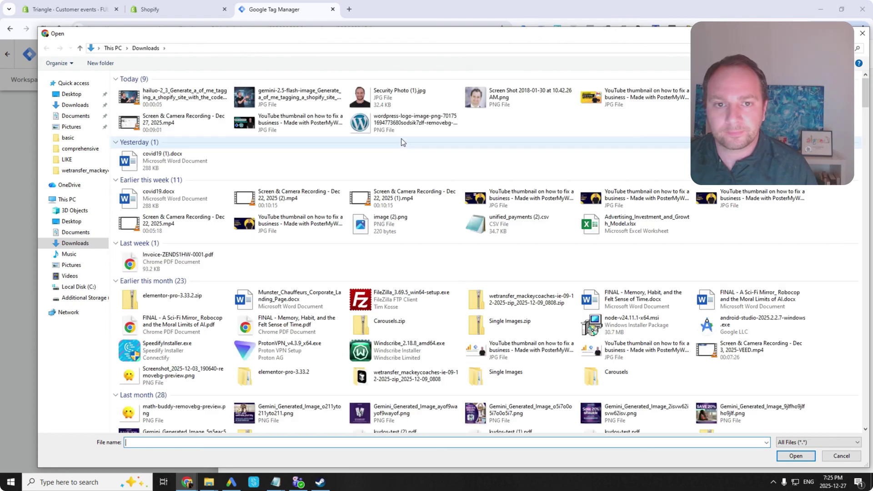
click(82, 99)
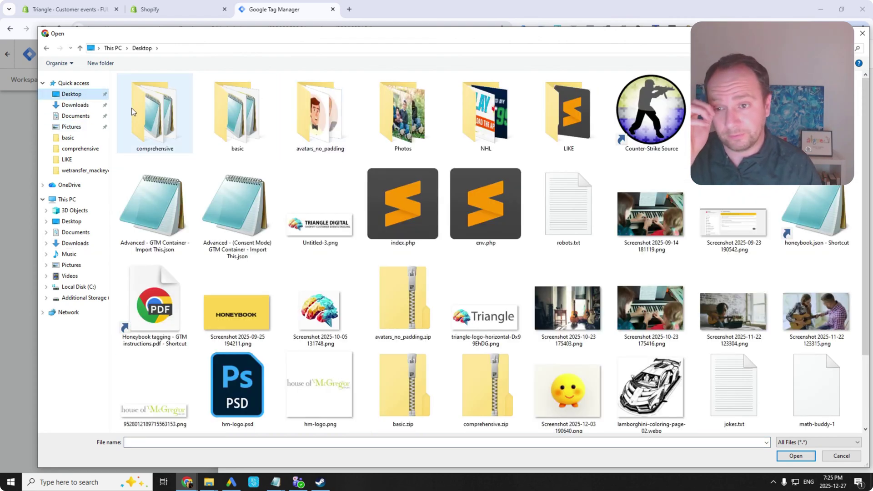
double_click(136, 108)
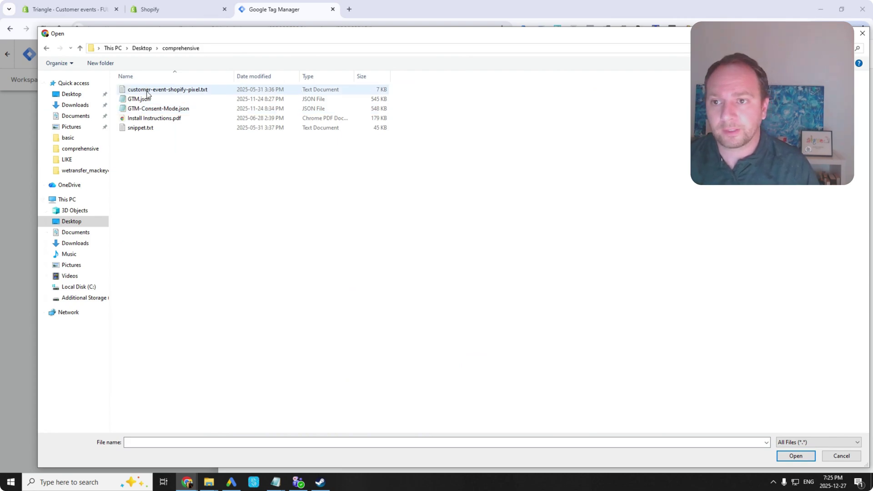
double_click(144, 99)
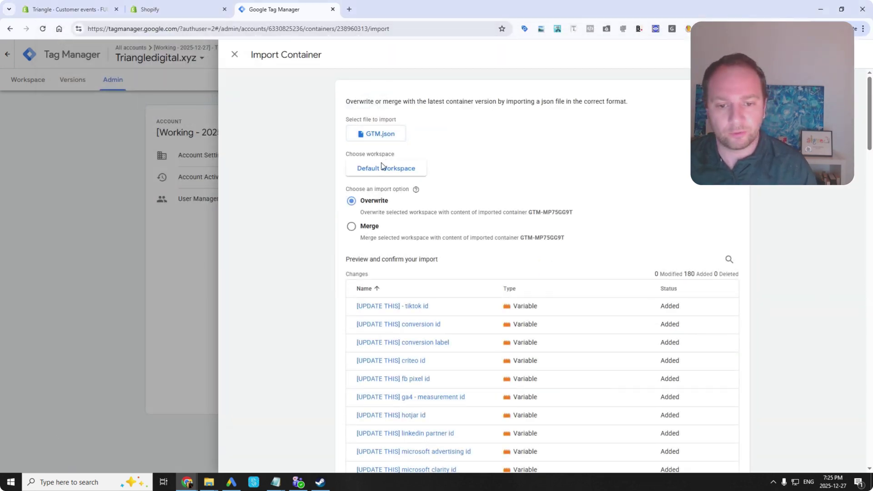
scroll(360, 298, down, 3)
scroll(365, 255, down, 20)
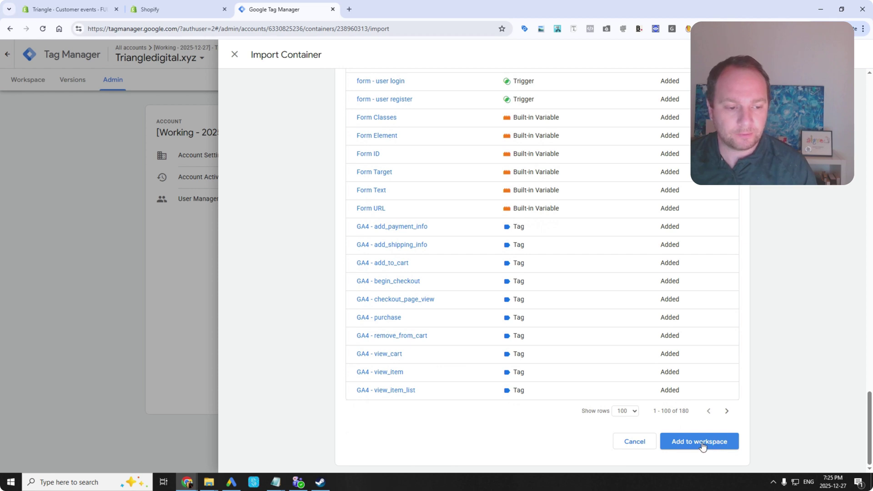
click(703, 447)
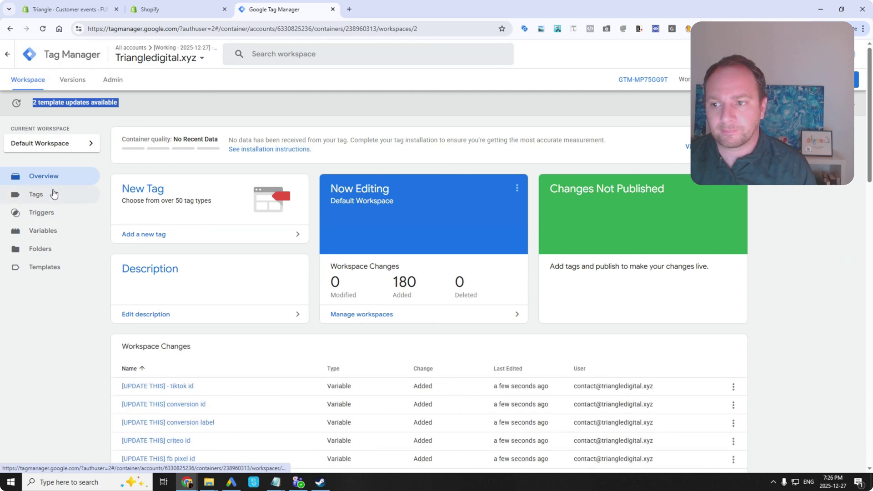
click(54, 194)
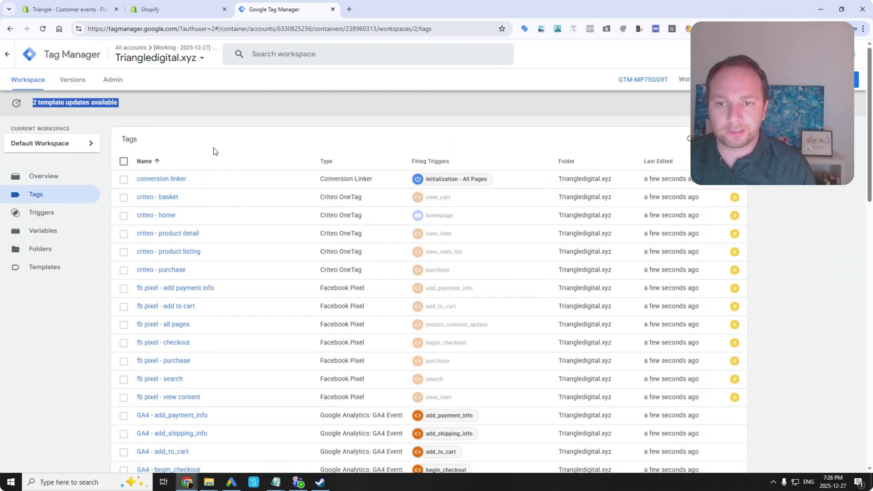
click(216, 151)
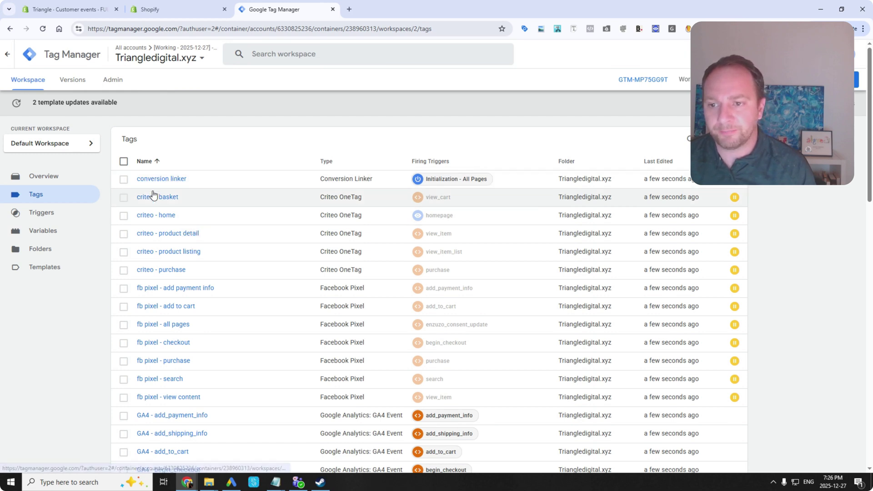
scroll(146, 305, down, 3)
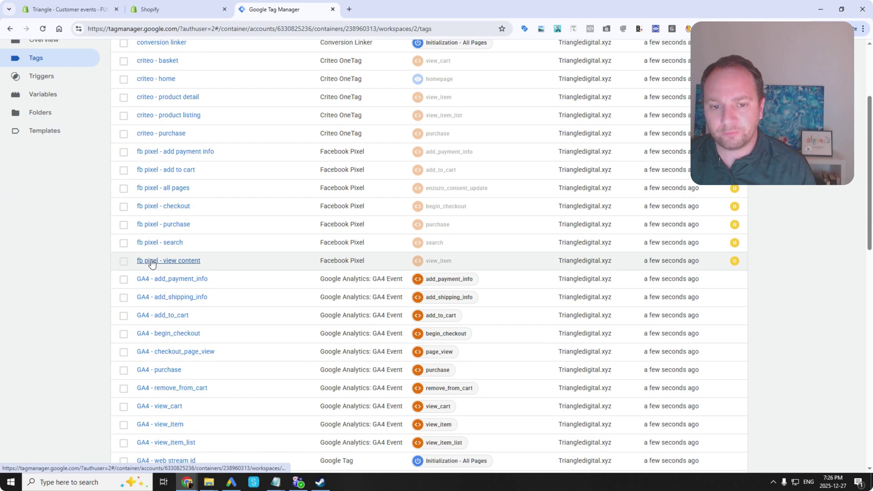
scroll(150, 345, down, 1)
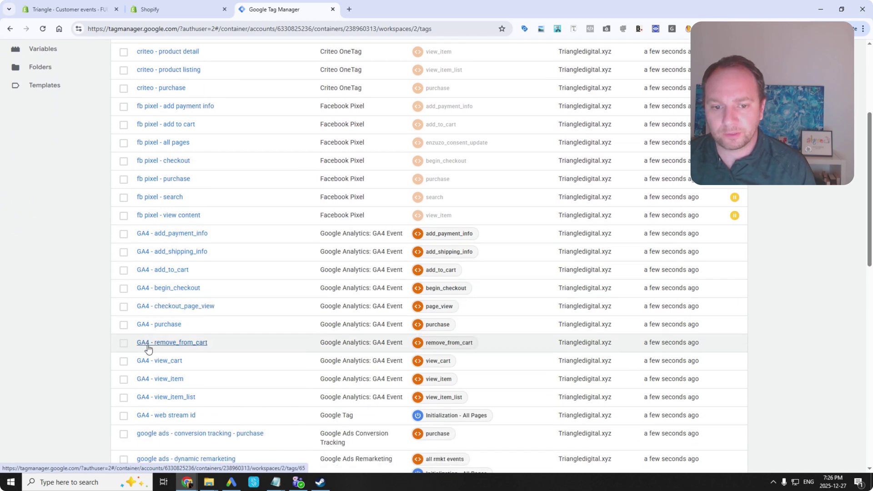
click(155, 234)
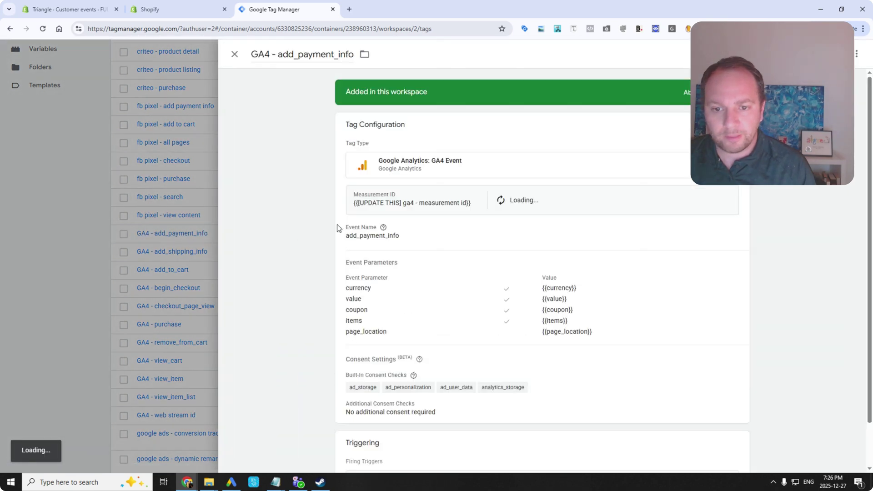
click(60, 366)
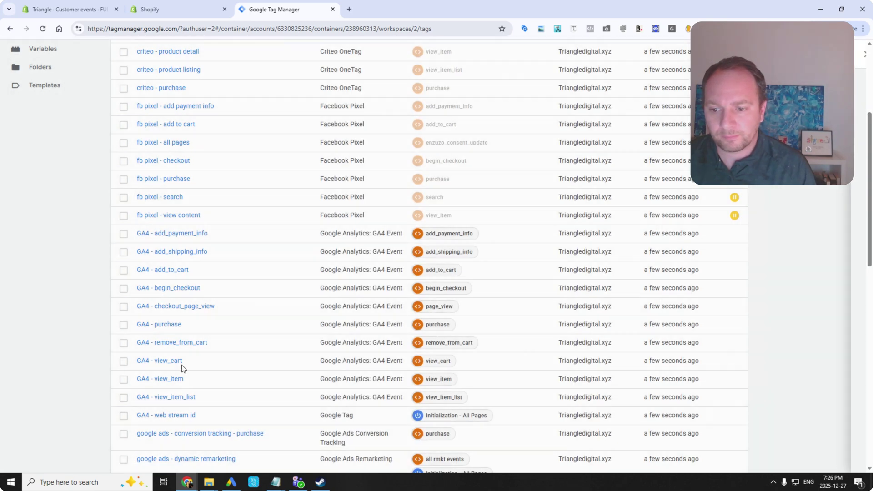
click(159, 360)
click(80, 363)
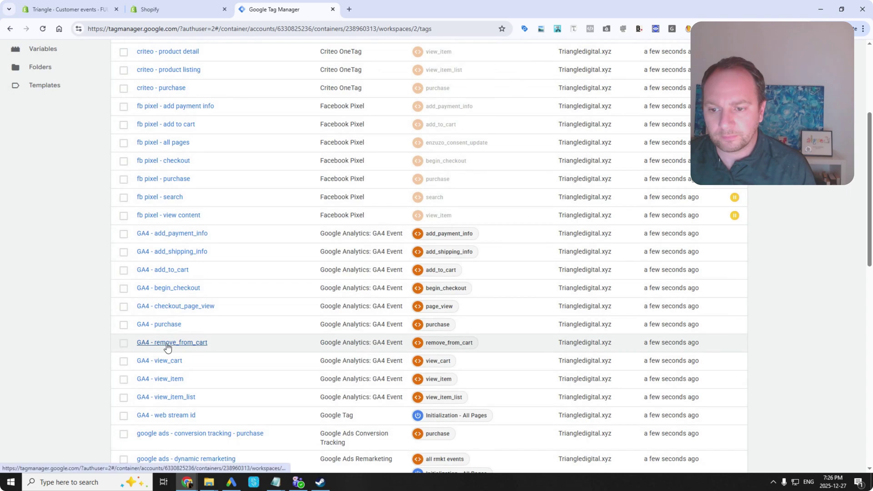
click(166, 343)
click(78, 309)
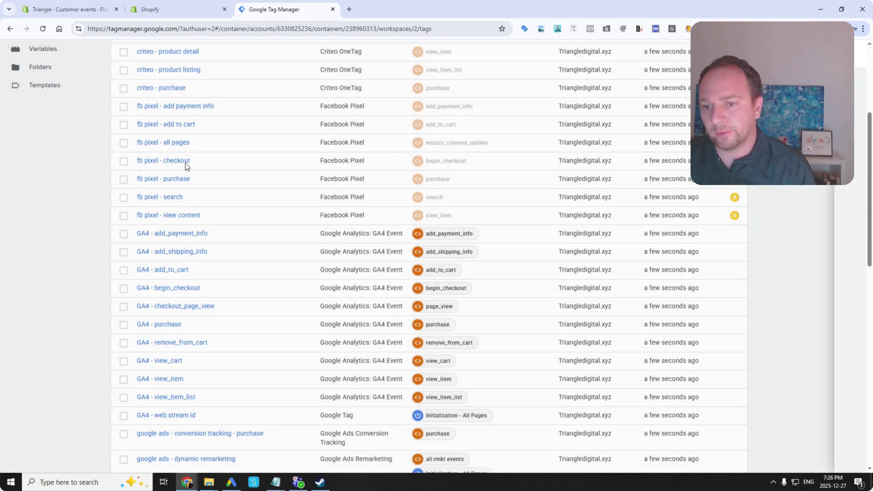
scroll(187, 309, down, 3)
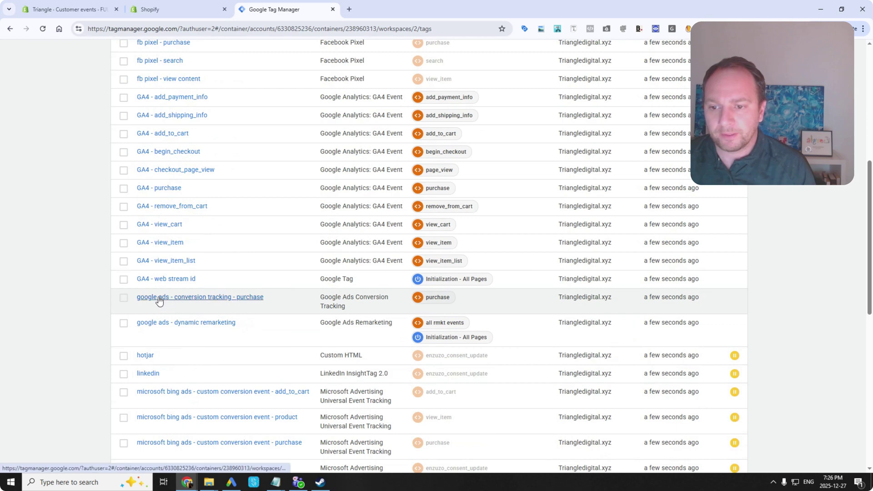
Check the all rmkt events trigger regex on the google ads - dynamic remarketing tag.
click(167, 324)
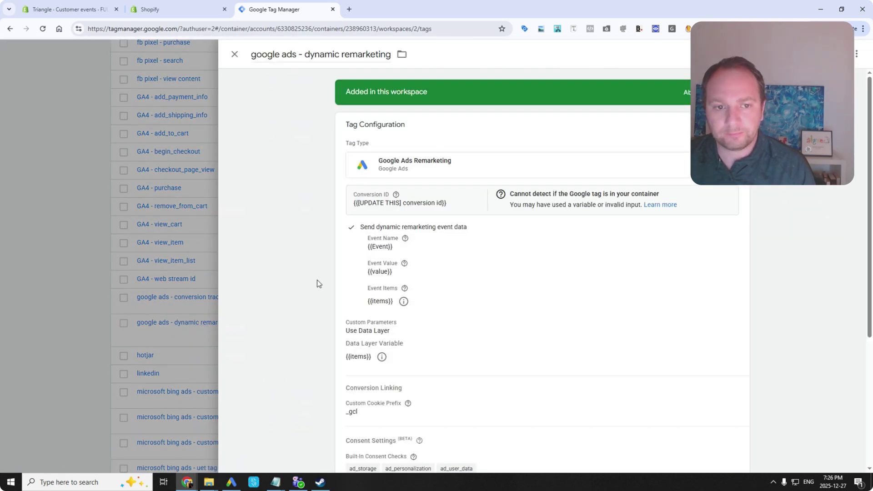
scroll(317, 280, down, 5)
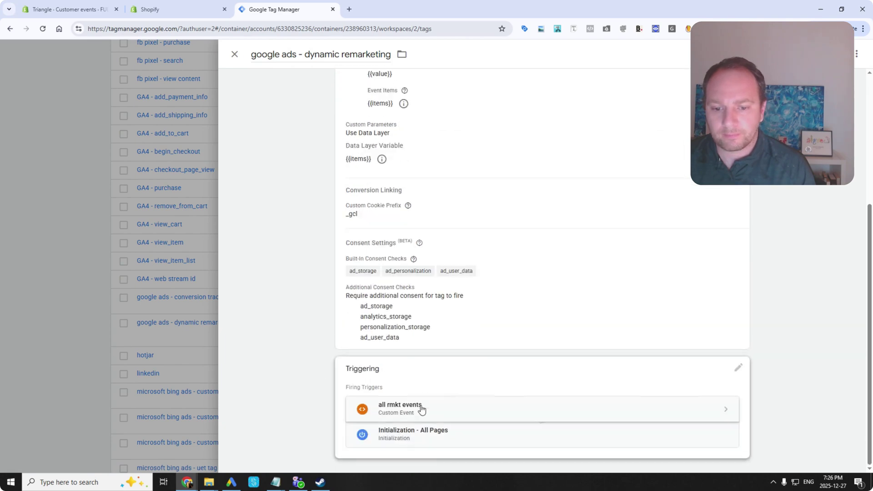
click(419, 409)
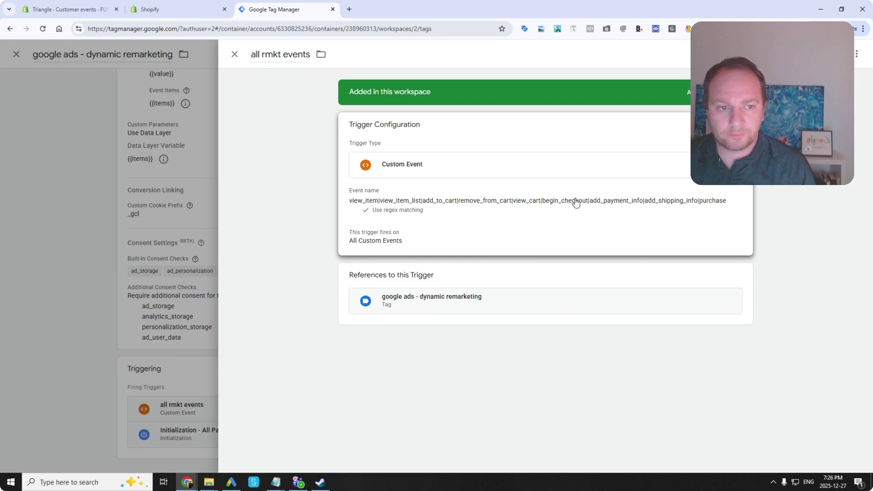
click(235, 54)
click(235, 54)
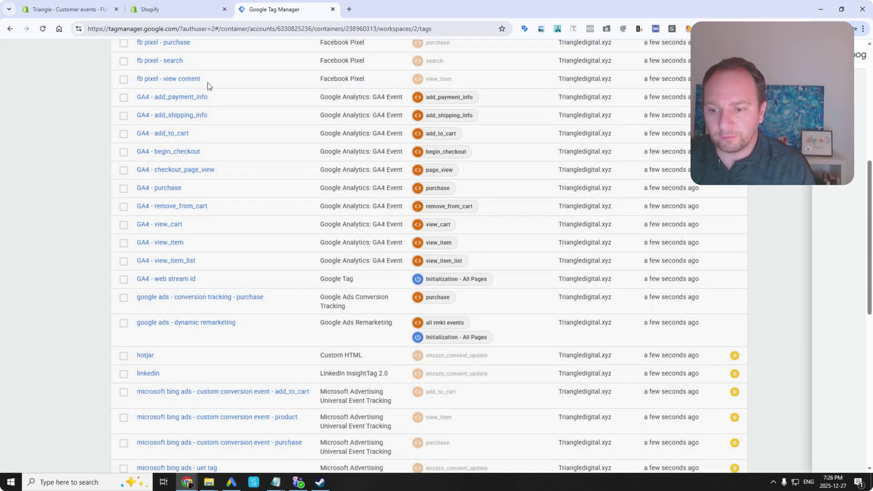
Scroll through all 52 tags, including the pinterest, tiktok and twitter (x) pixel tags.
scroll(152, 386, down, 4)
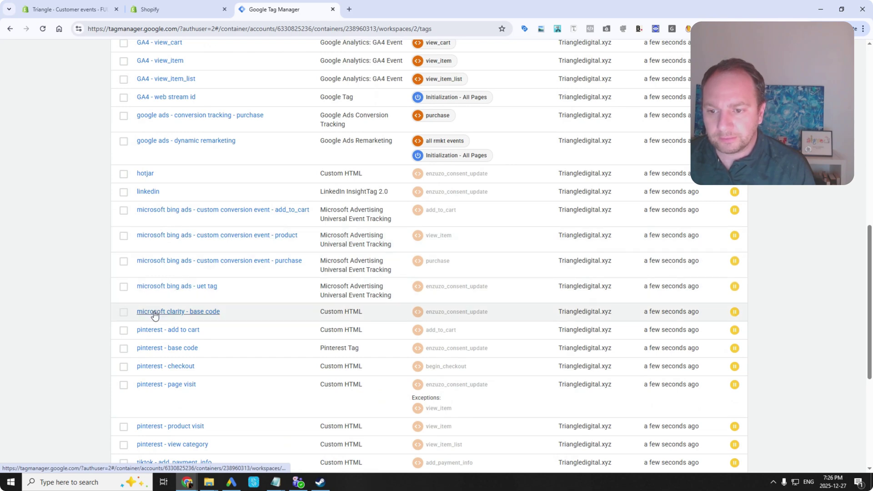
scroll(153, 336, down, 5)
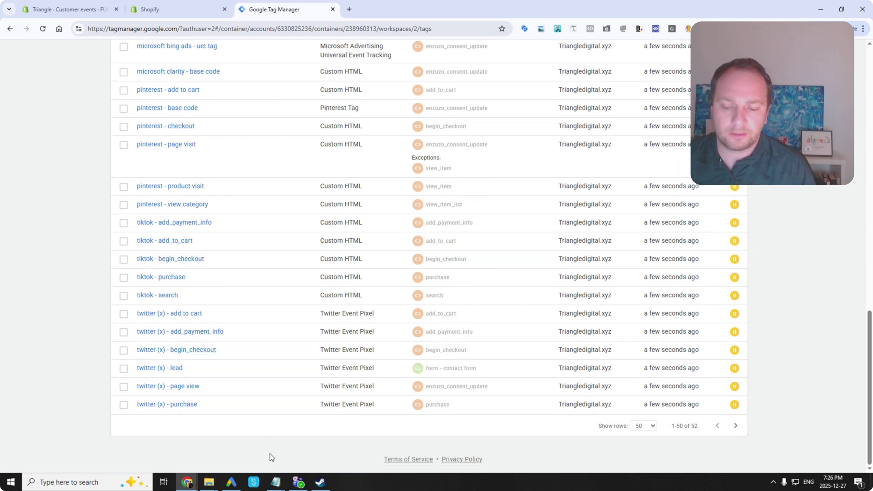
drag(870, 389, 870, 125)
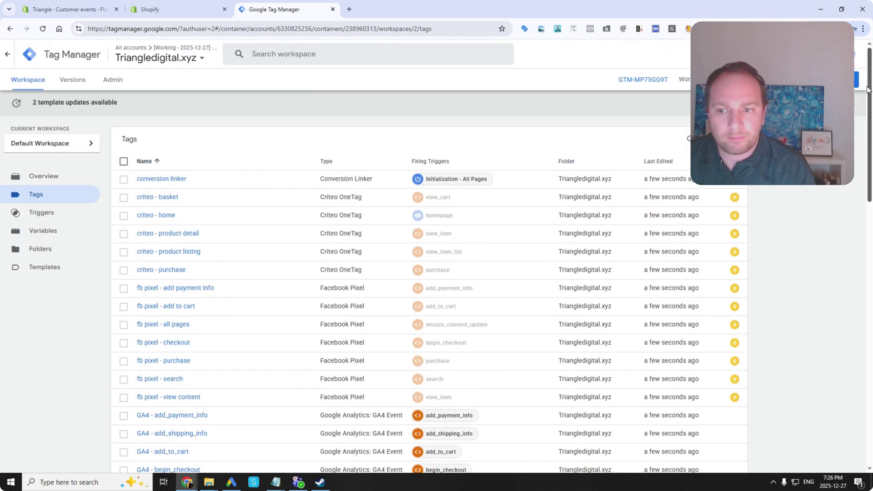
scroll(304, 321, down, 10)
scroll(291, 406, up, 10)
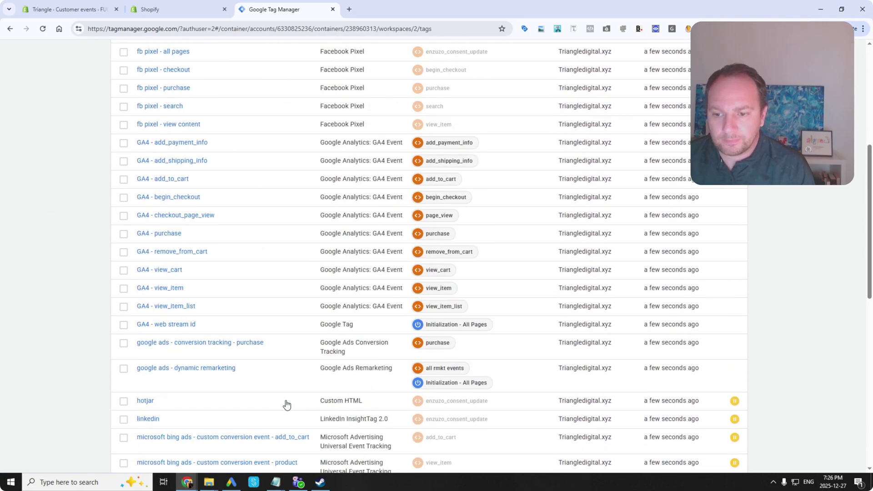
scroll(217, 398, down, 15)
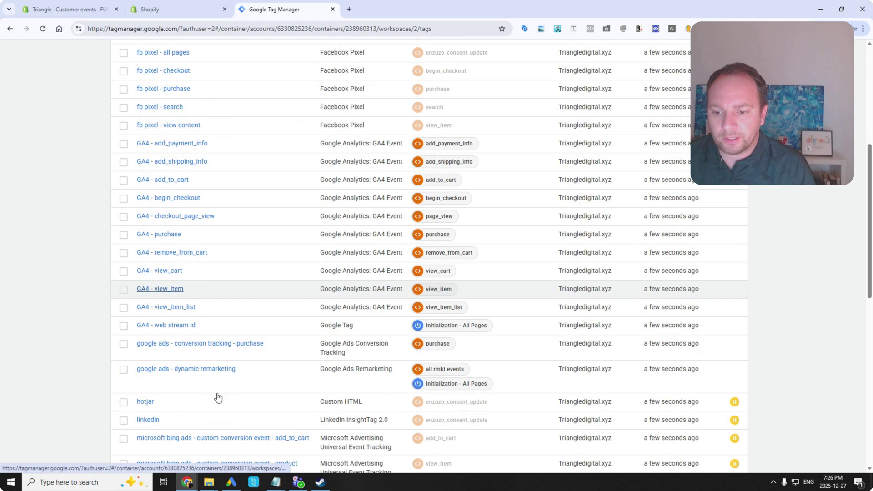
scroll(218, 398, down, 5)
drag(869, 373, 871, 92)
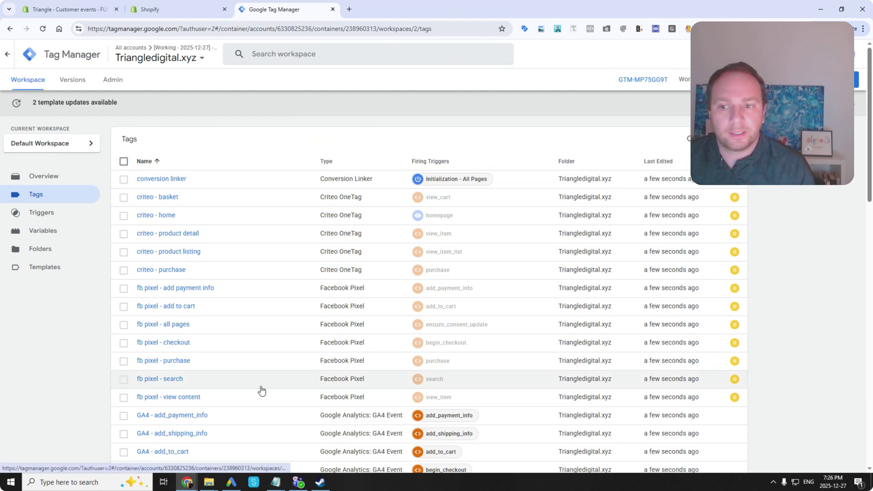
Check the tracking IDs in Notepad, then scroll Variables to the [UPDATE THIS] user-defined constants.
mouse_move(276, 481)
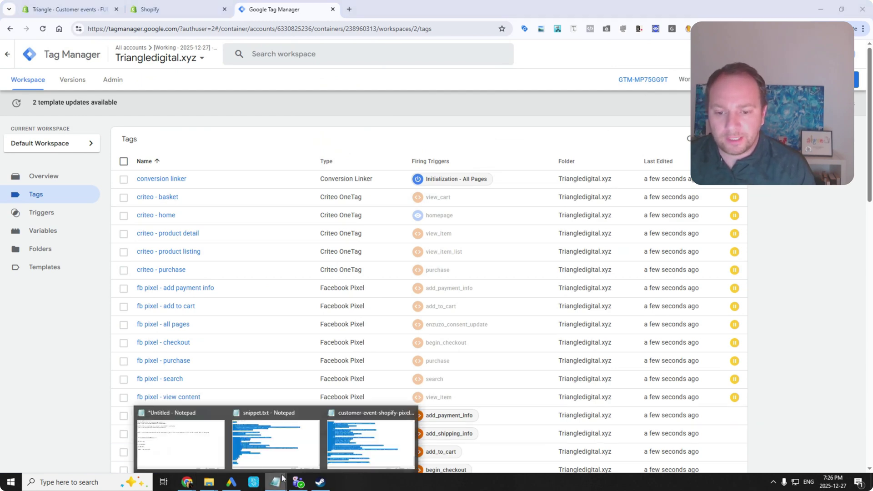
click(180, 451)
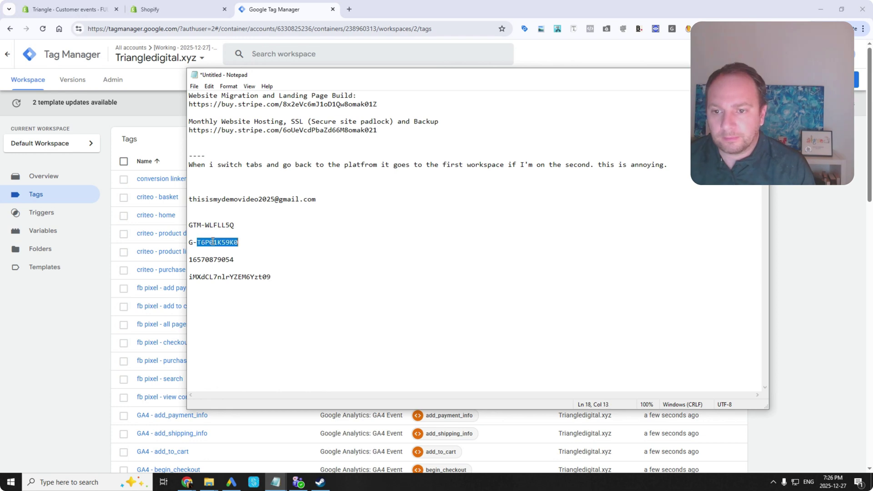
click(183, 241)
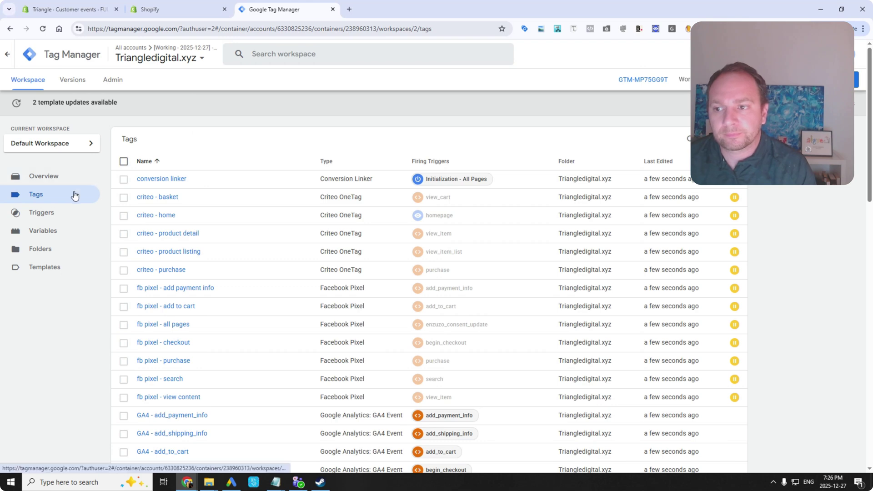
click(62, 231)
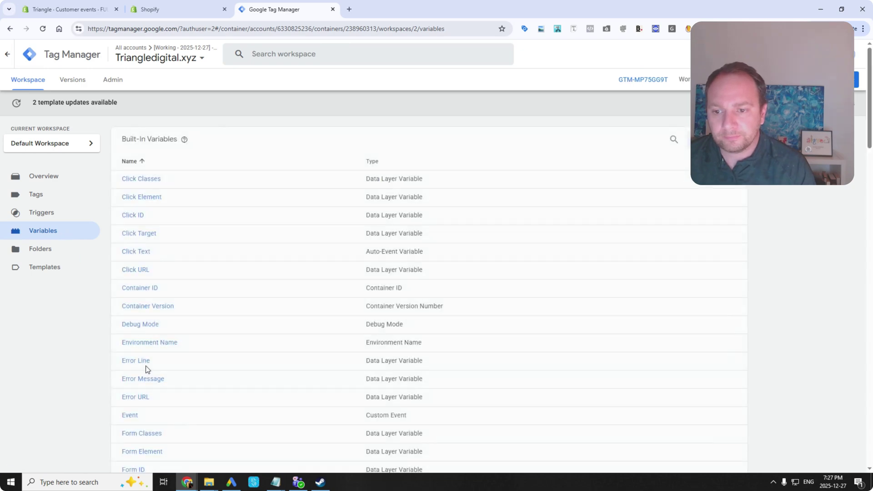
scroll(145, 364, down, 20)
Paste the GA4 measurement ID over [UPDATE THIS] in the ga4 - measurement id name and value, and save.
scroll(172, 273, up, 1)
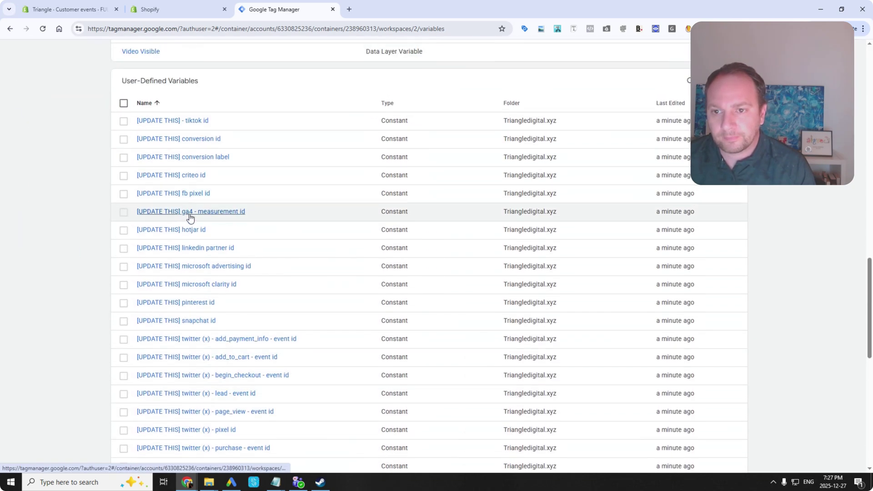
click(193, 212)
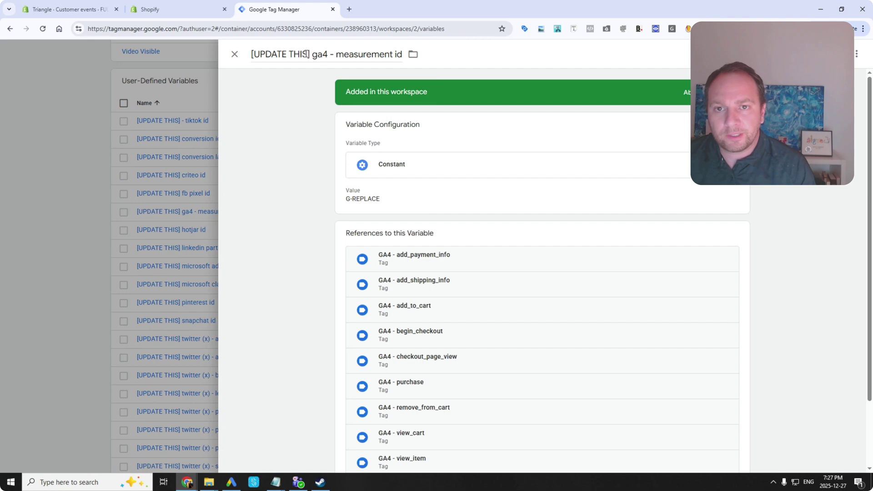
drag(306, 54, 252, 60)
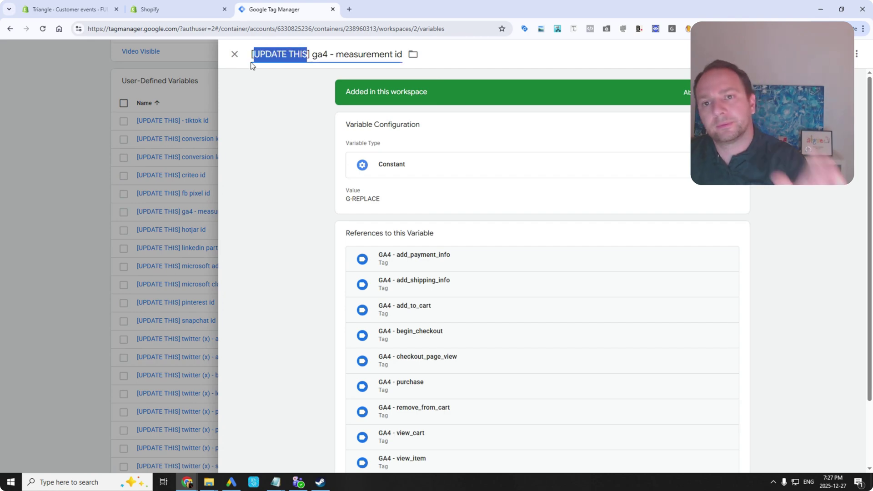
text(G-T6P01K59K0)
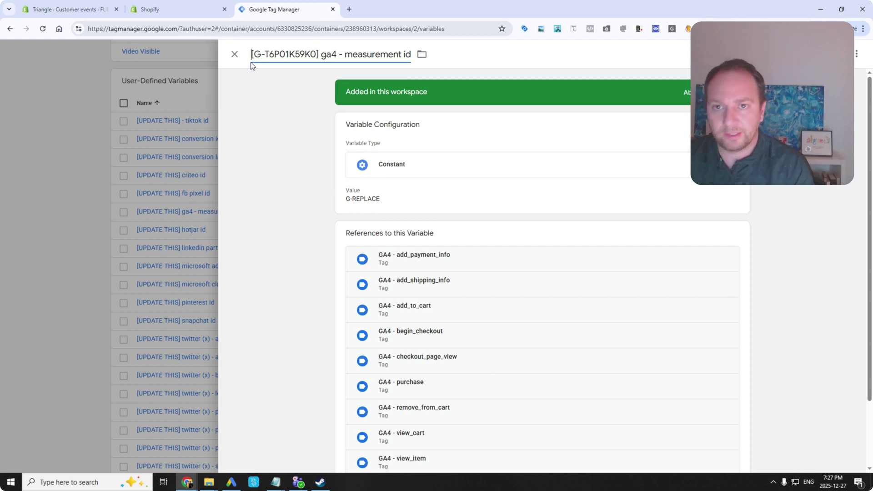
click(375, 200)
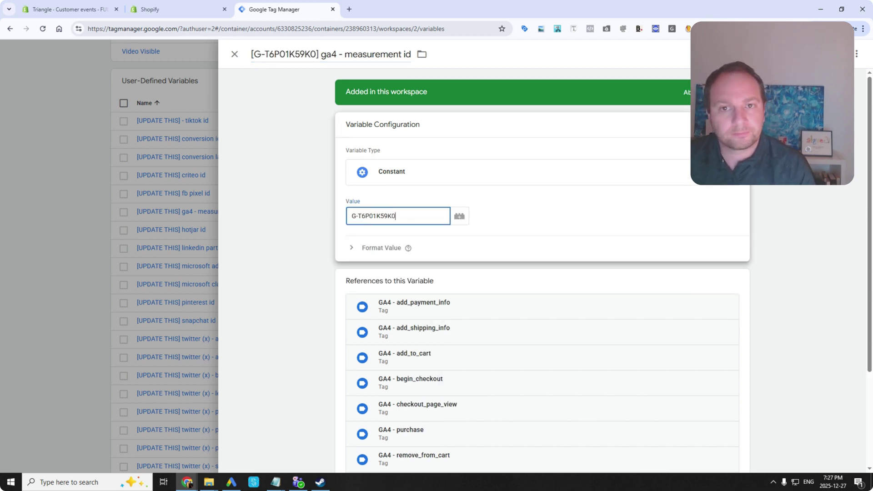
click(842, 55)
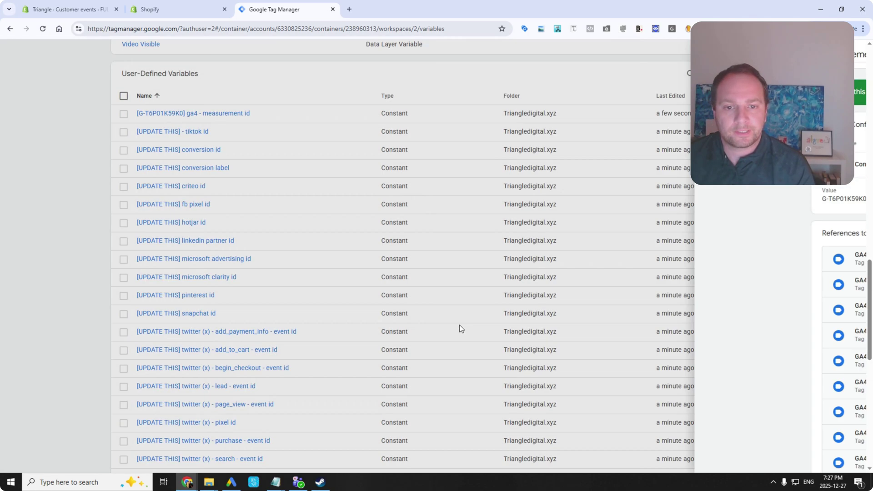
Reopen the ga4 - measurement id variable to confirm the saved ID.
scroll(203, 222, down, 5)
scroll(202, 222, up, 7)
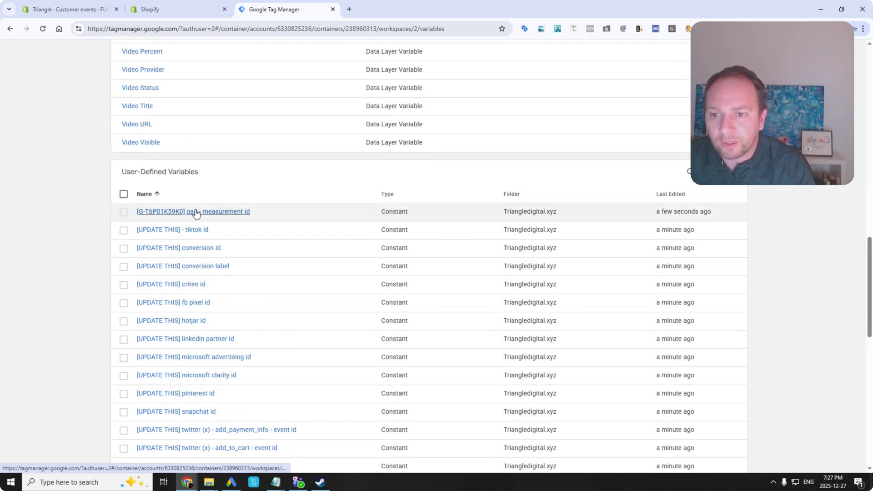
click(196, 212)
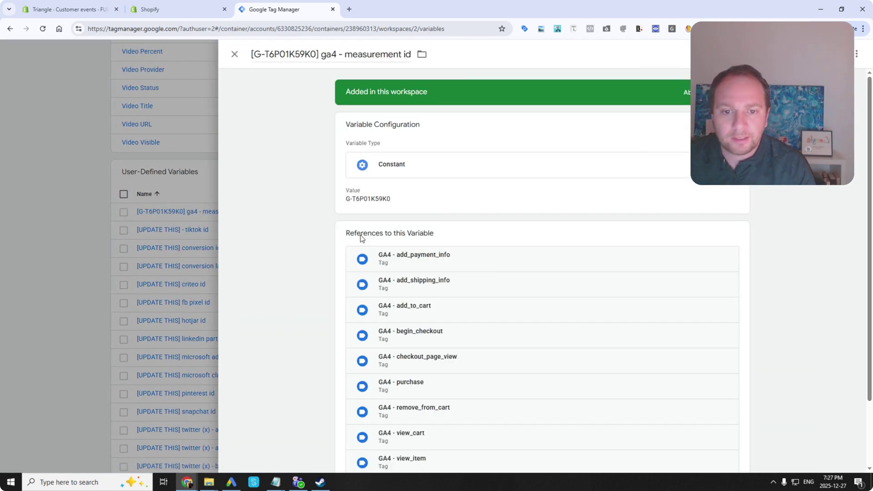
scroll(362, 239, down, 2)
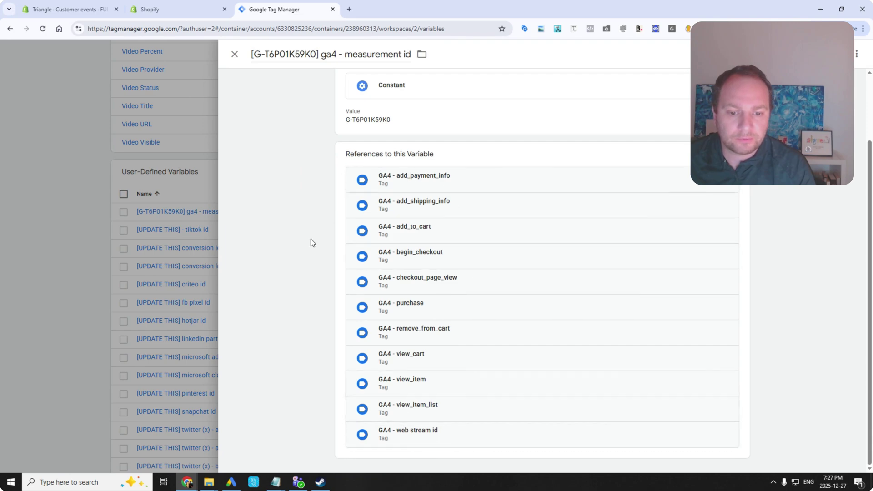
click(235, 54)
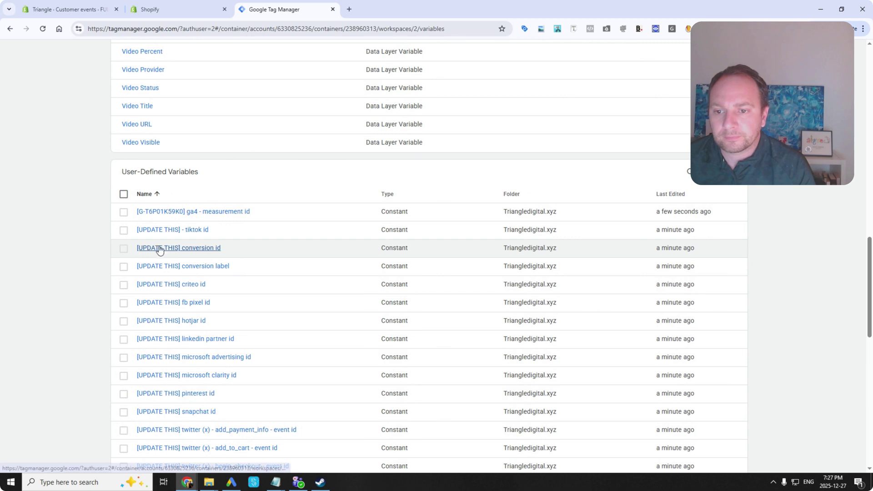
Put the Google Ads conversion ID into the conversion id variable's name and value, and save.
click(159, 248)
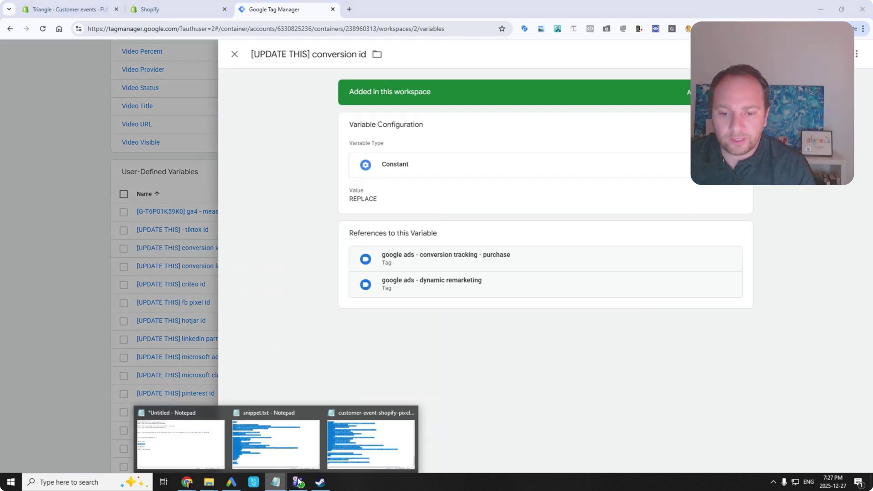
click(191, 437)
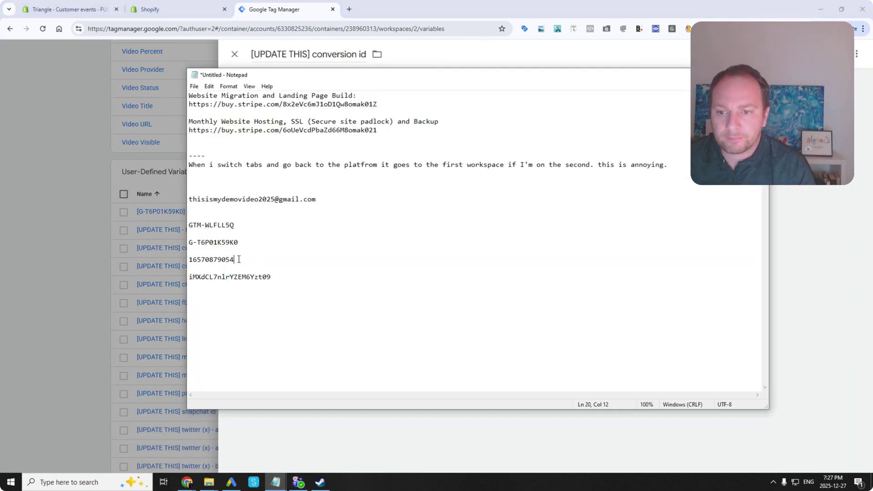
click(315, 61)
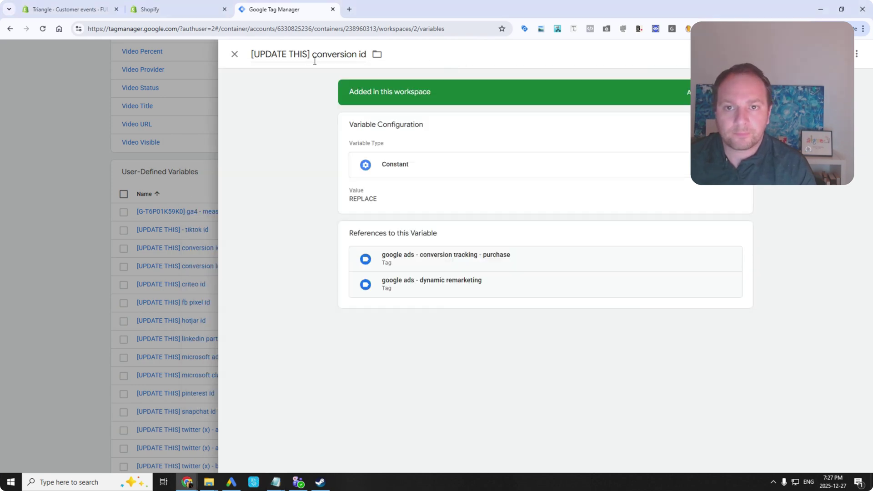
drag(308, 55, 263, 53)
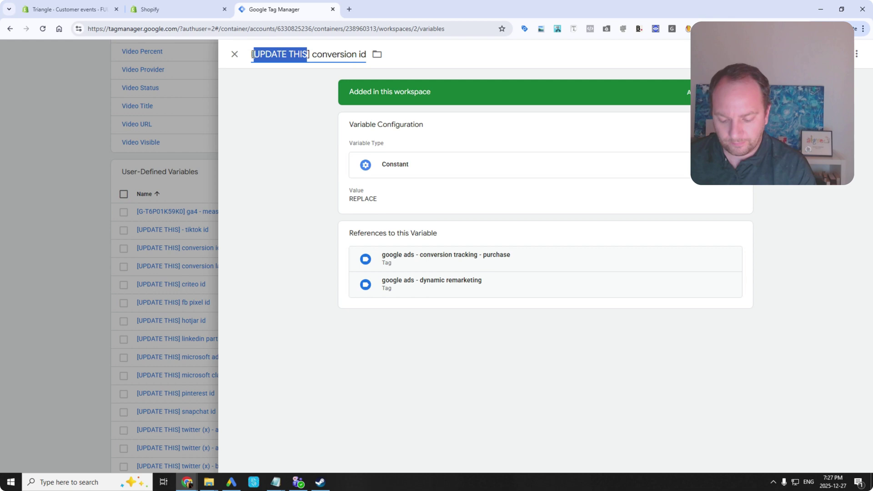
key(ctrl+v)
click(369, 199)
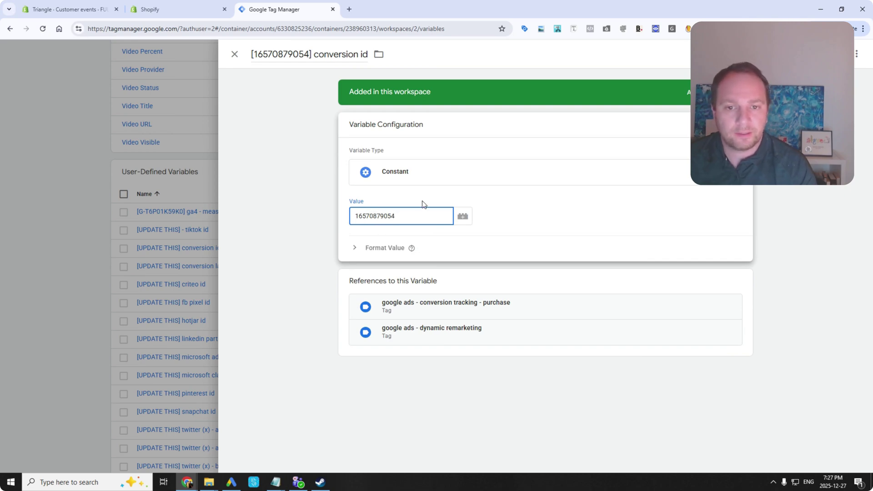
click(839, 53)
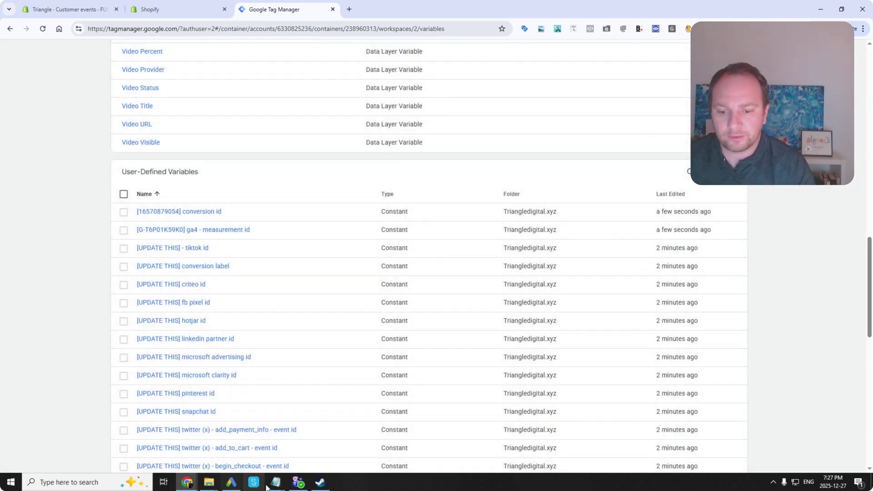
Copy label iMXdCL7nlrYZEM6Yzt09 from Notepad into the conversion label variable's name and value, and save.
mouse_move(275, 482)
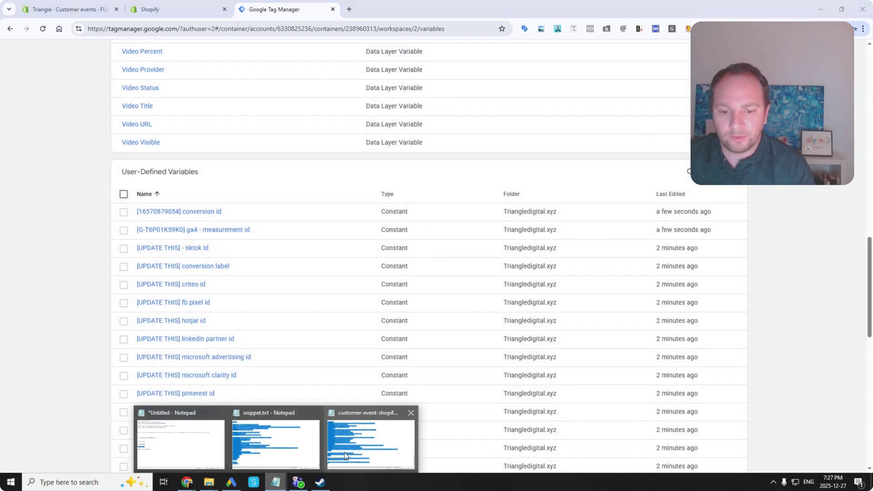
click(212, 444)
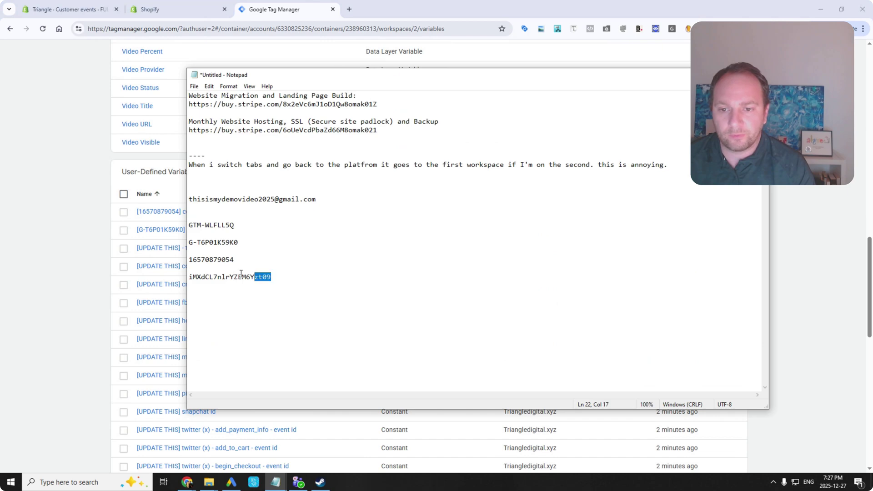
drag(241, 273, 182, 279)
key(ctrl+c)
click(78, 267)
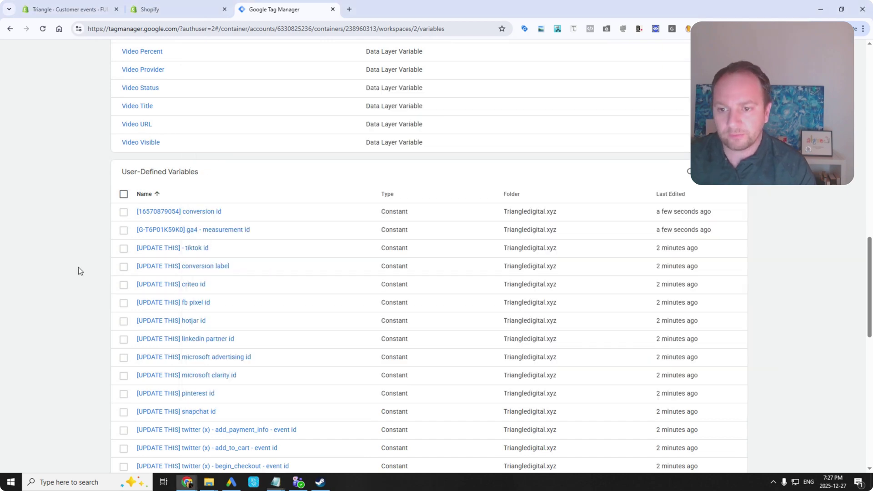
click(200, 266)
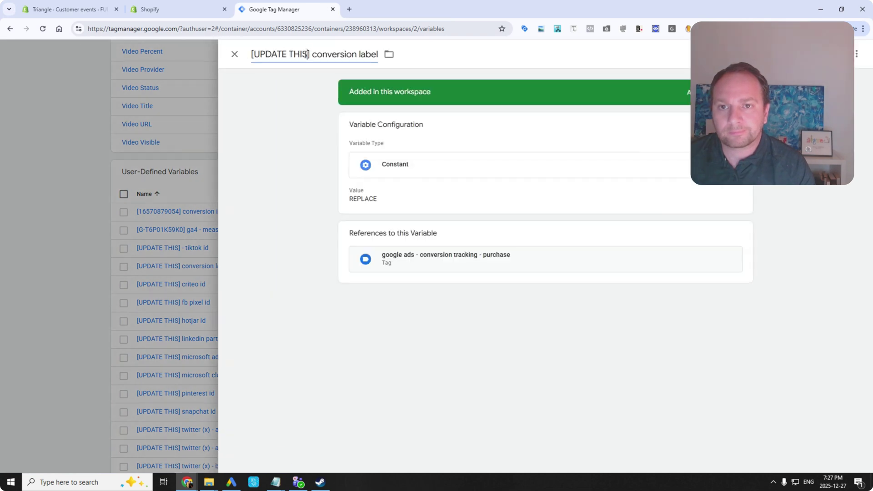
drag(306, 54, 262, 52)
key(ctrl+v)
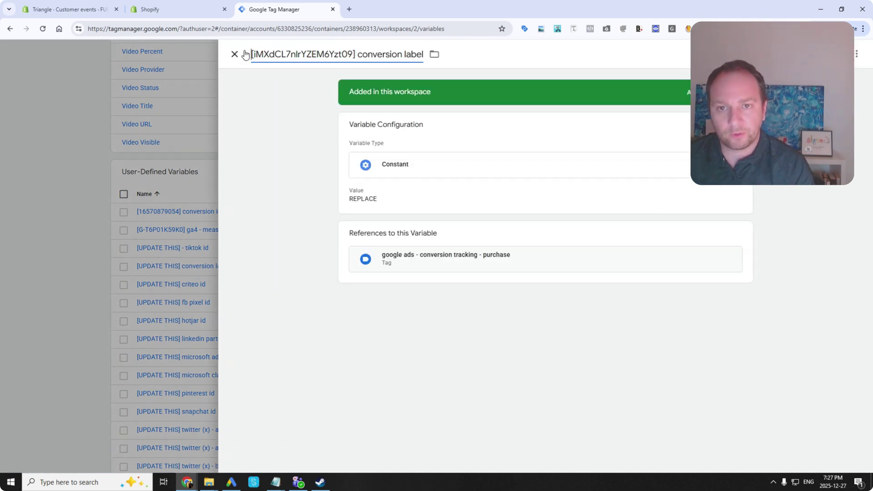
click(381, 198)
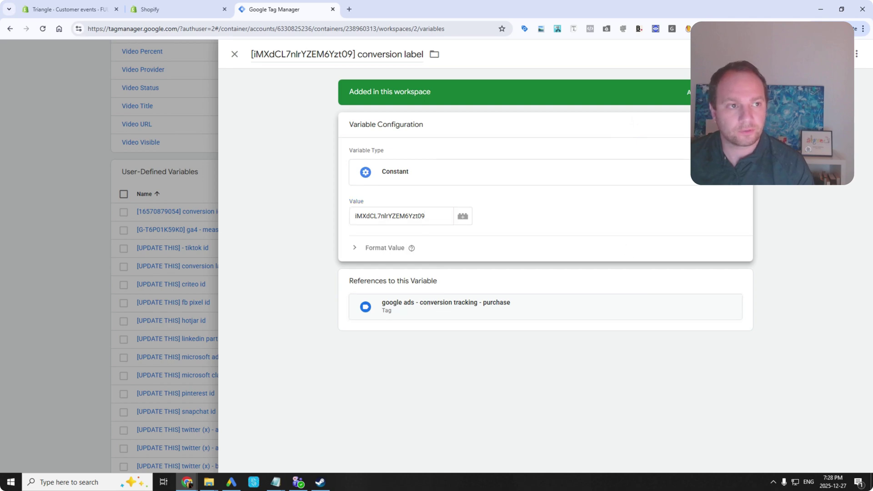
click(829, 54)
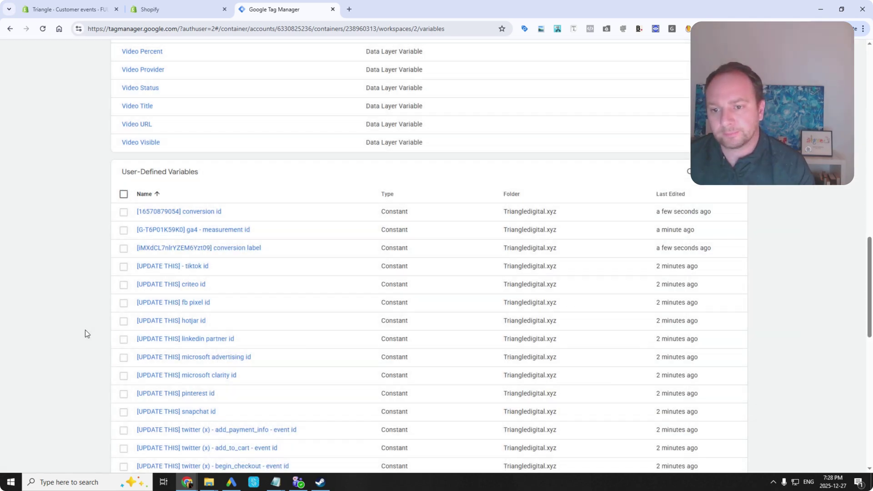
scroll(97, 341, up, 9)
scroll(117, 356, down, 5)
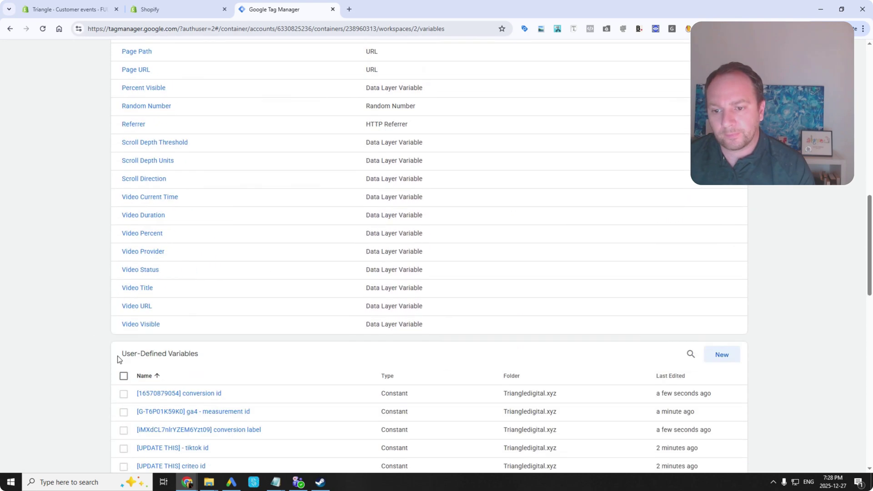
scroll(117, 360, down, 4)
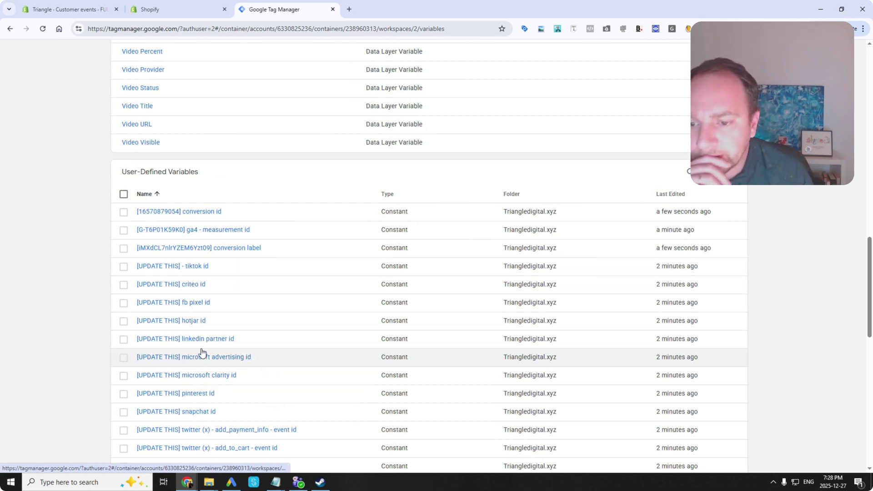
click(197, 304)
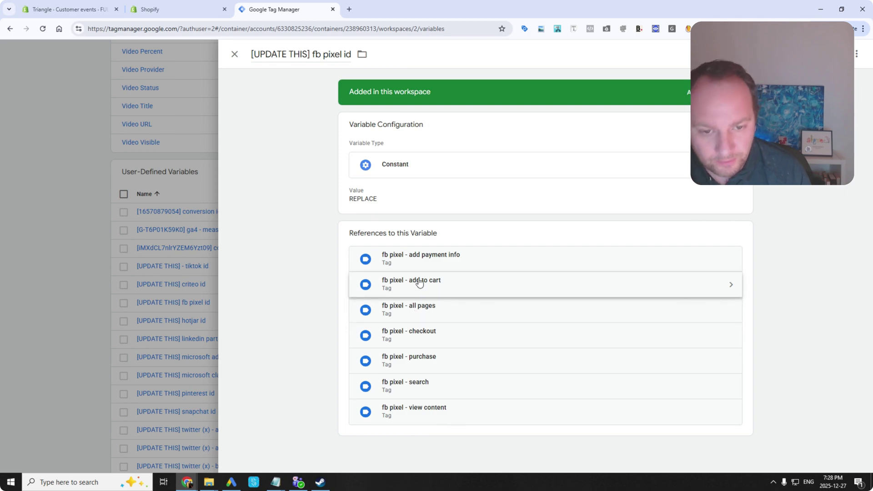
click(235, 54)
scroll(209, 152, up, 15)
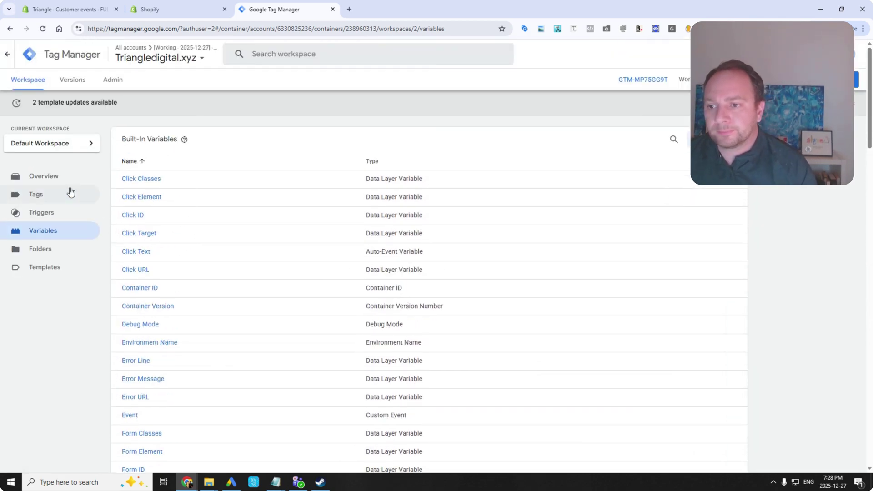
Open the google ads - conversion tracking - purchase tag and inspect its user provided data variable.
click(71, 193)
scroll(169, 369, down, 4)
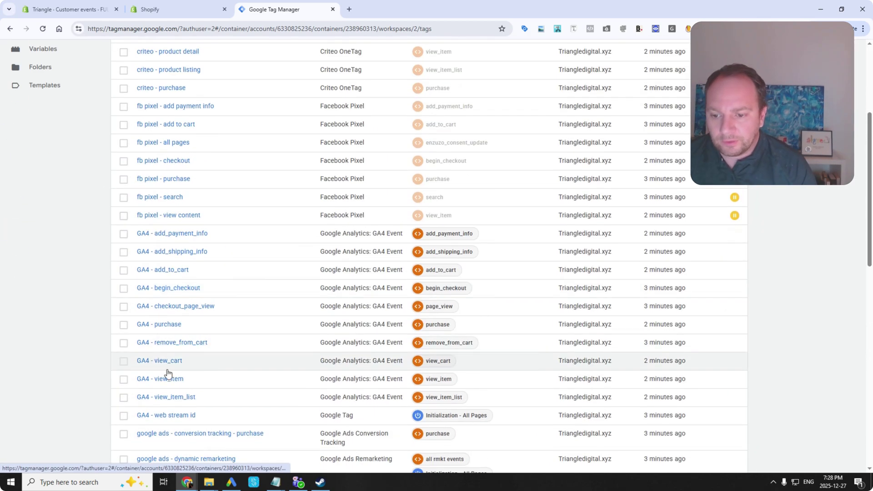
scroll(167, 373, down, 2)
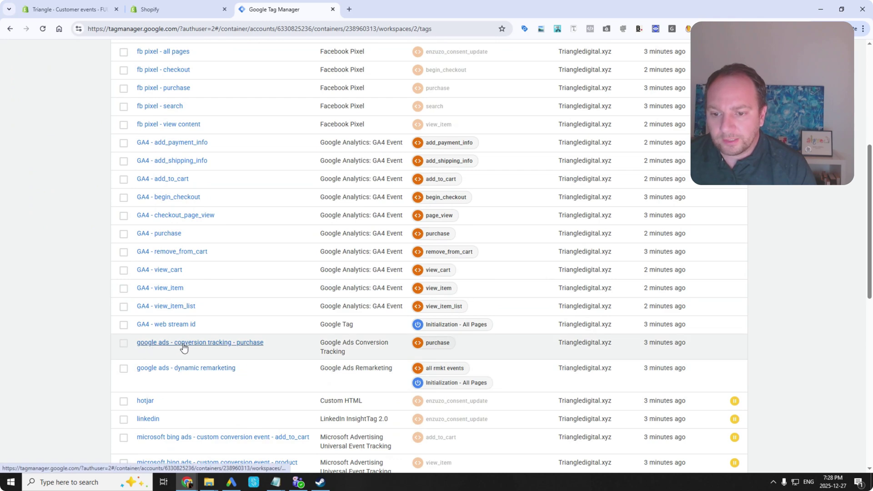
click(183, 344)
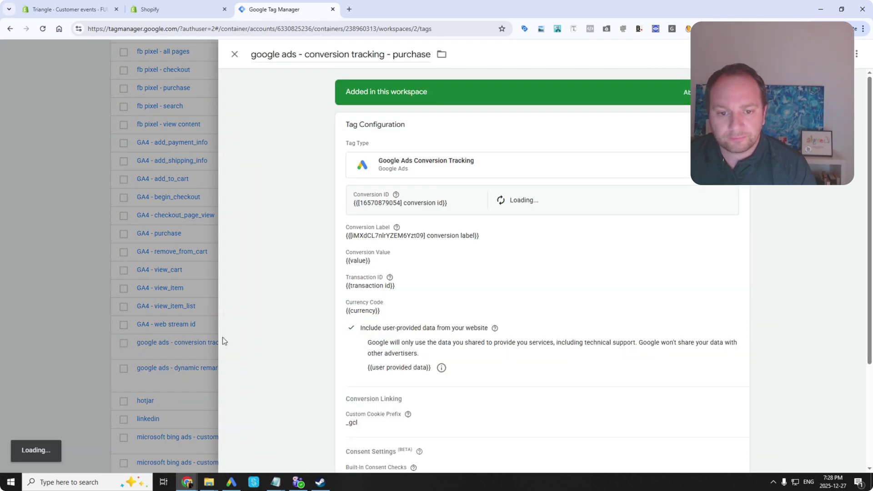
mouse_move(398, 227)
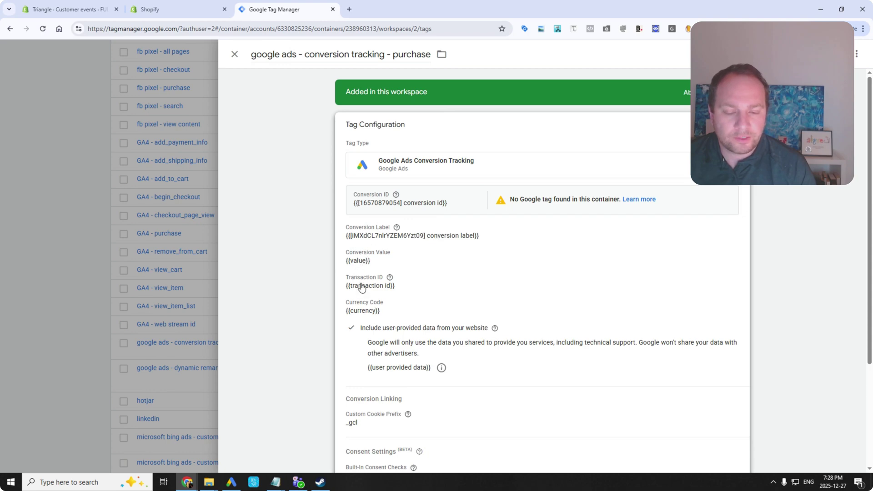
scroll(356, 315, down, 3)
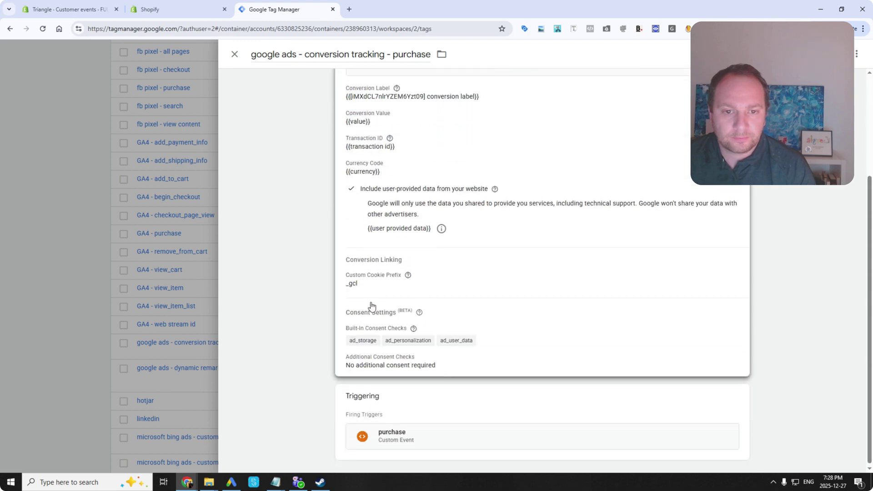
scroll(370, 306, up, 1)
click(441, 273)
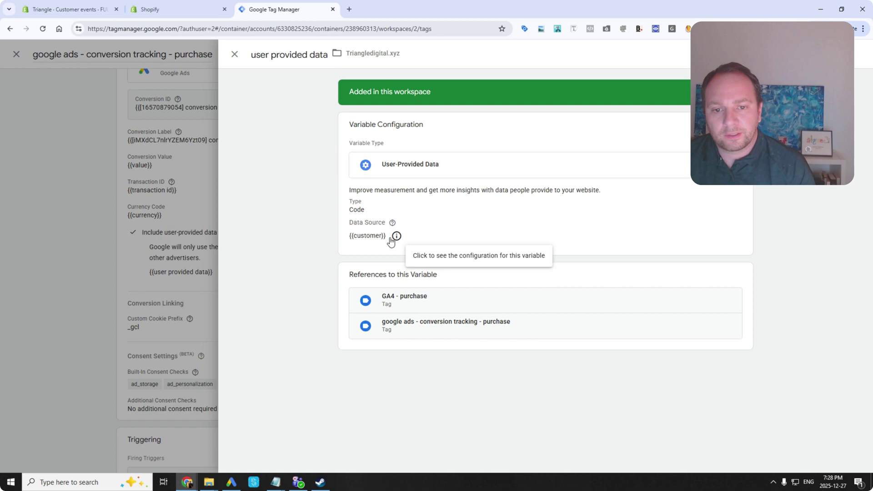
click(235, 54)
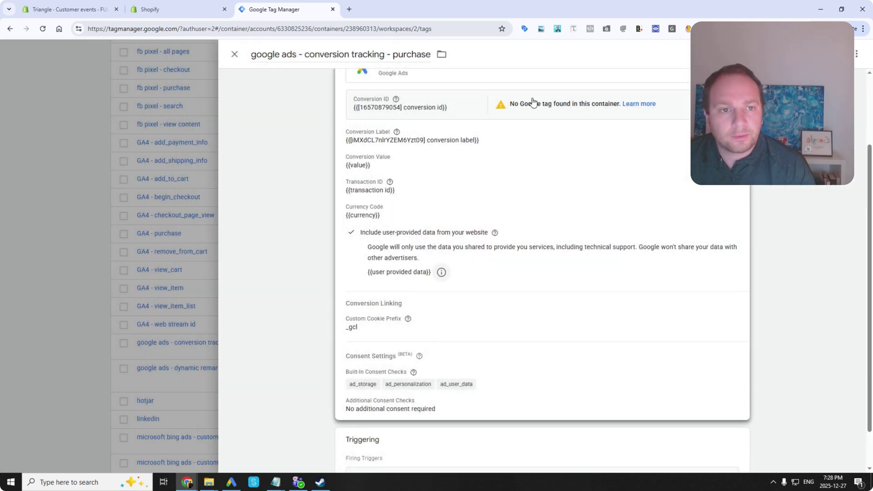
click(565, 104)
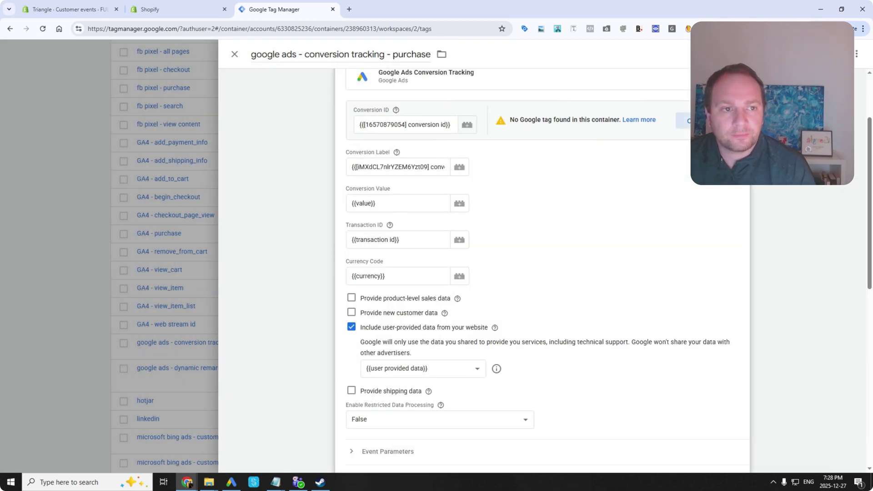
click(666, 121)
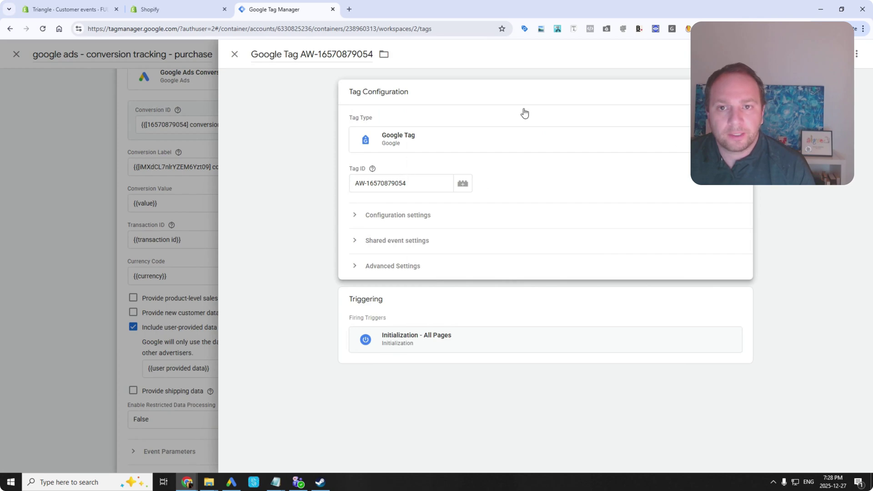
click(835, 54)
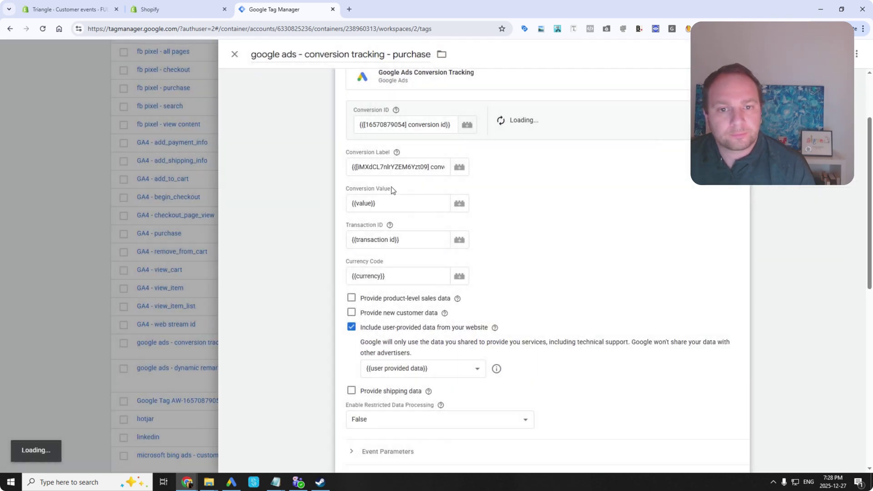
scroll(273, 114, up, 2)
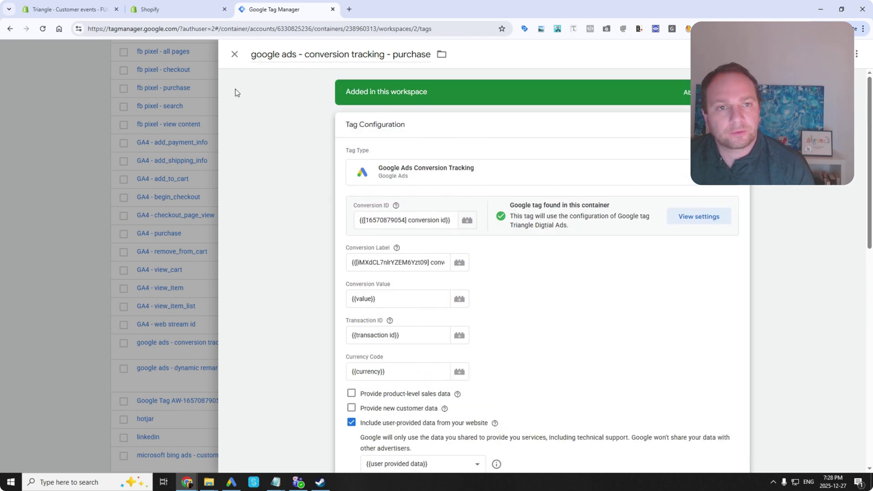
click(235, 54)
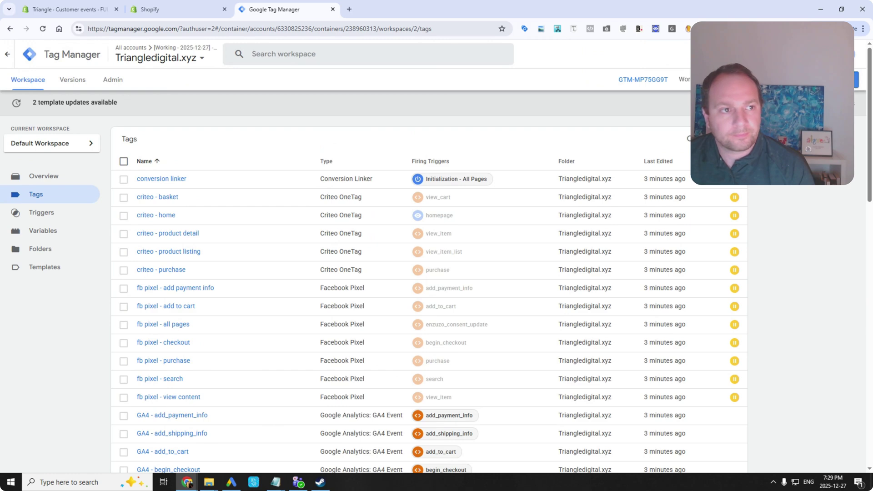
Submit and publish the workspace changes as a new container version, without a version name.
click(851, 80)
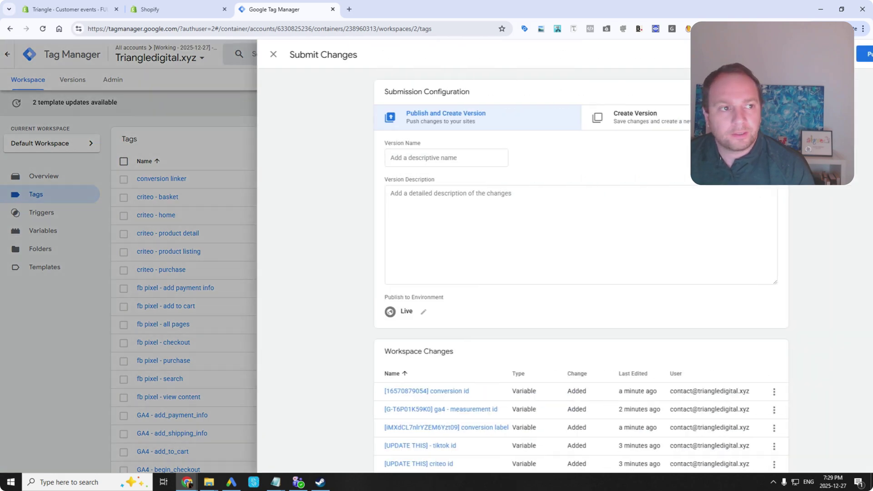
click(851, 54)
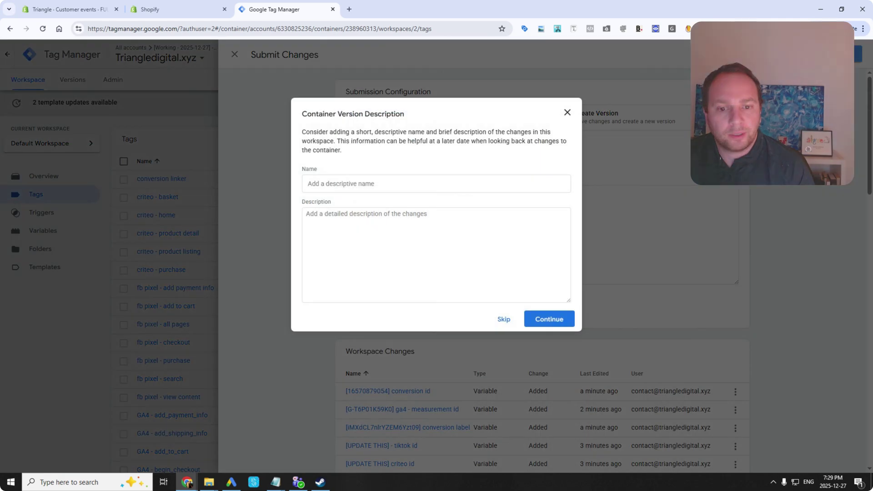
click(556, 318)
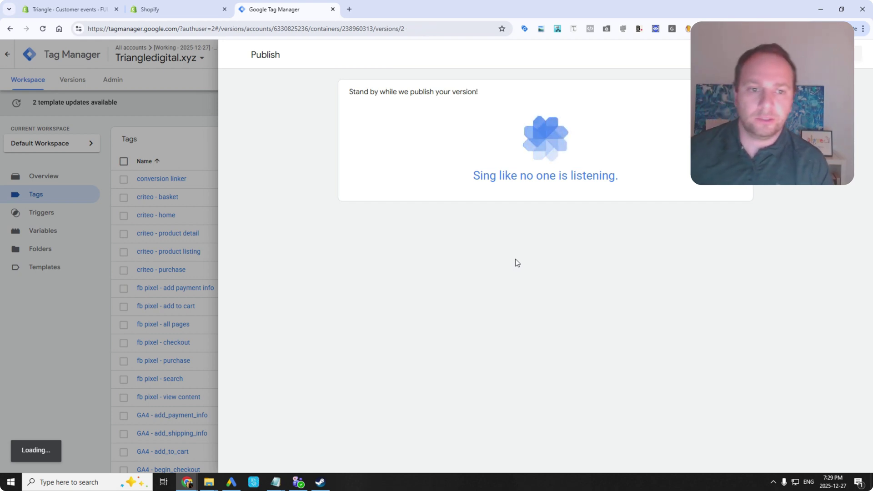
Load the triangledigital.xyz storefront in a new browser tab.
click(193, 54)
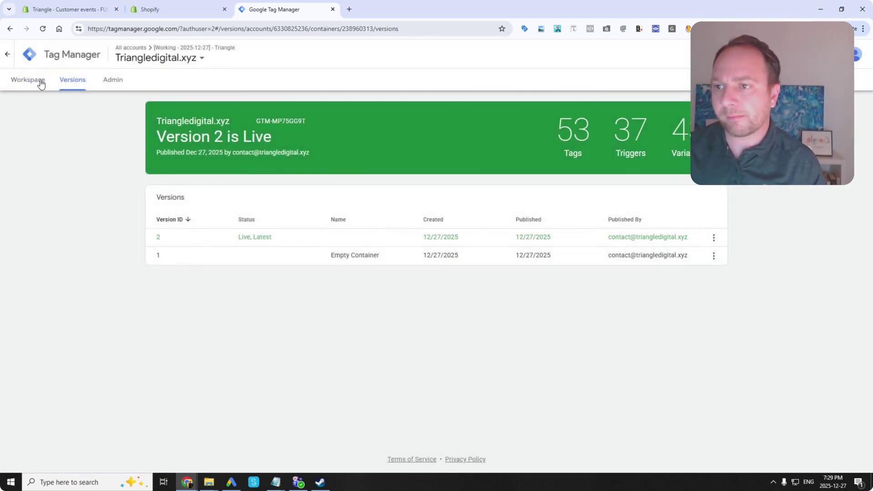
click(39, 81)
click(349, 10)
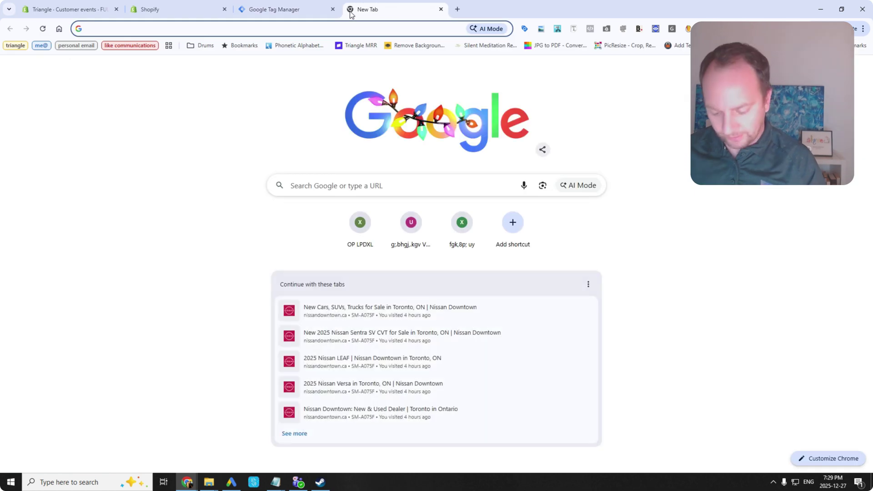
text(triangledigital.xyz)
key(Return)
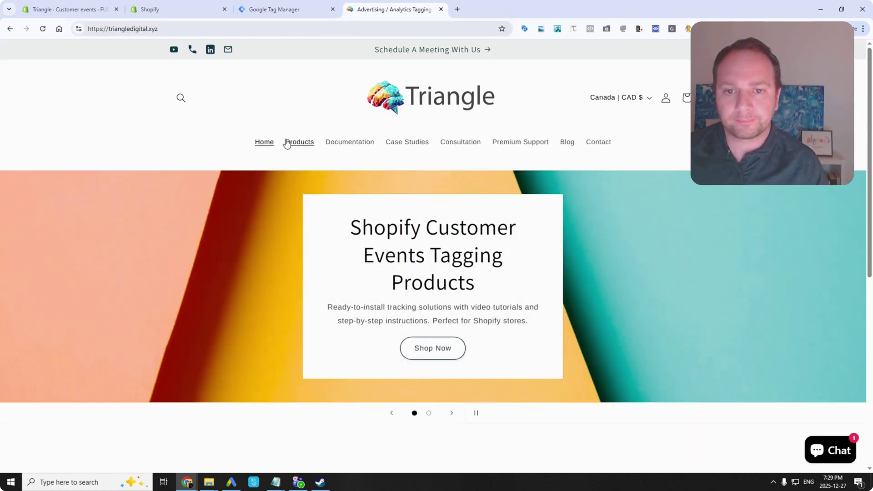
Open the Full Ads/GA4 Tags (Customer Events) product page and launch Chrome DevTools via Inspect.
click(298, 143)
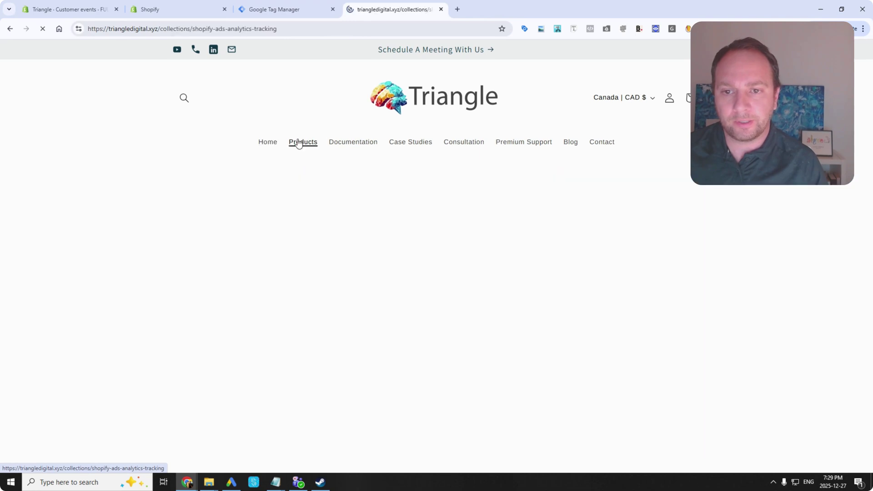
scroll(296, 223, down, 2)
scroll(450, 227, down, 3)
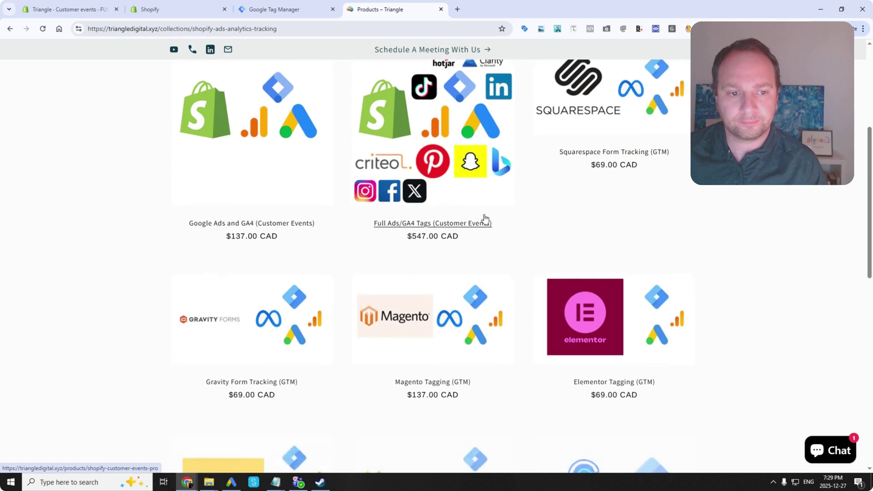
scroll(500, 222, up, 2)
scroll(546, 232, down, 1)
scroll(553, 235, up, 1)
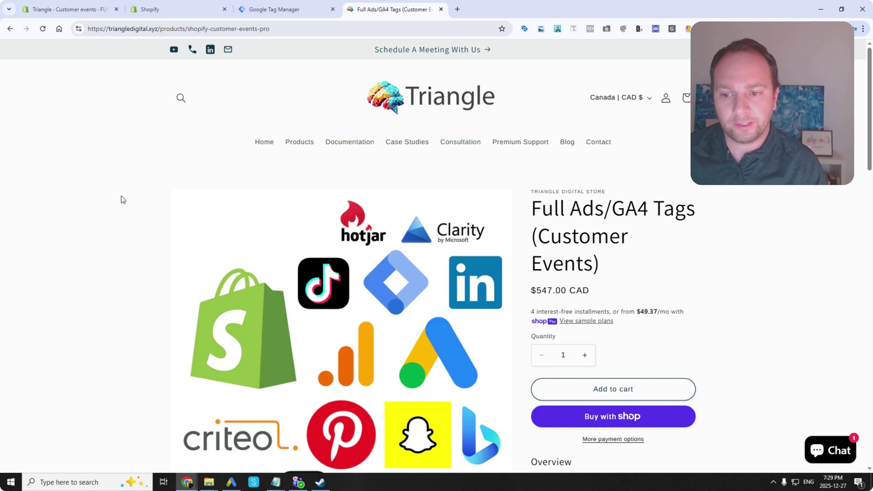
right_click(121, 199)
click(177, 439)
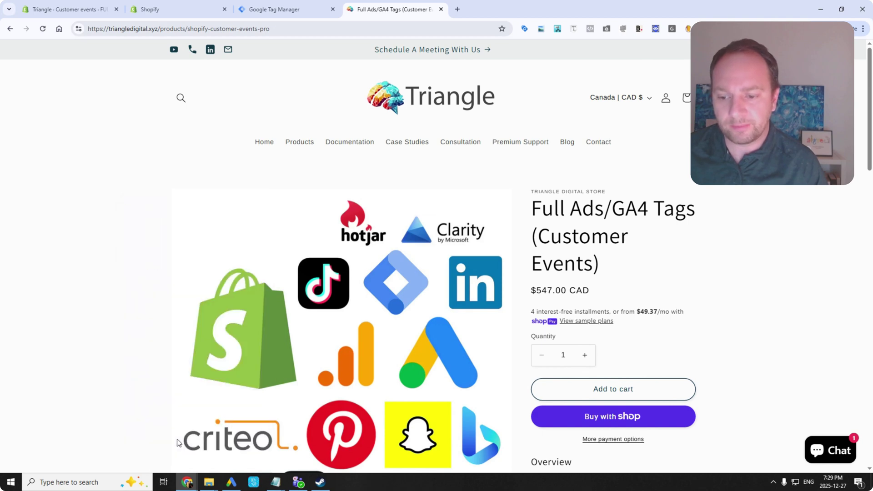
Show the view_item dataLayer event in the Console and glance at its criteoBasket.
click(95, 179)
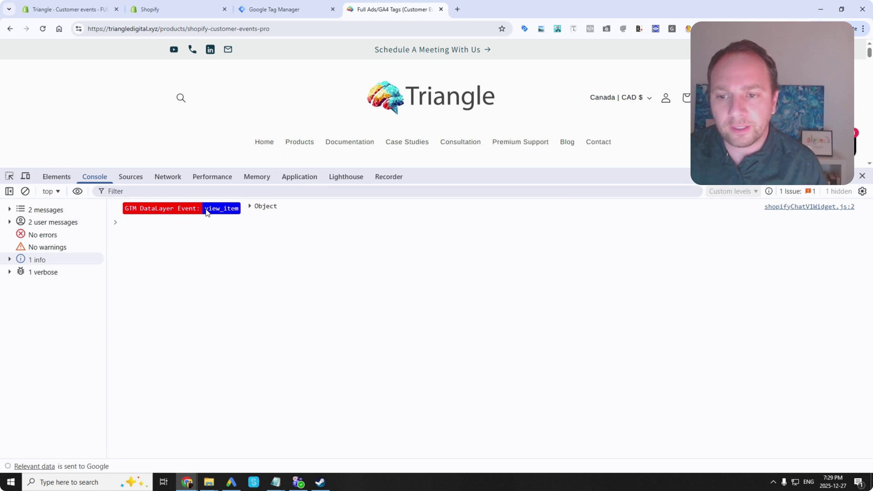
click(250, 206)
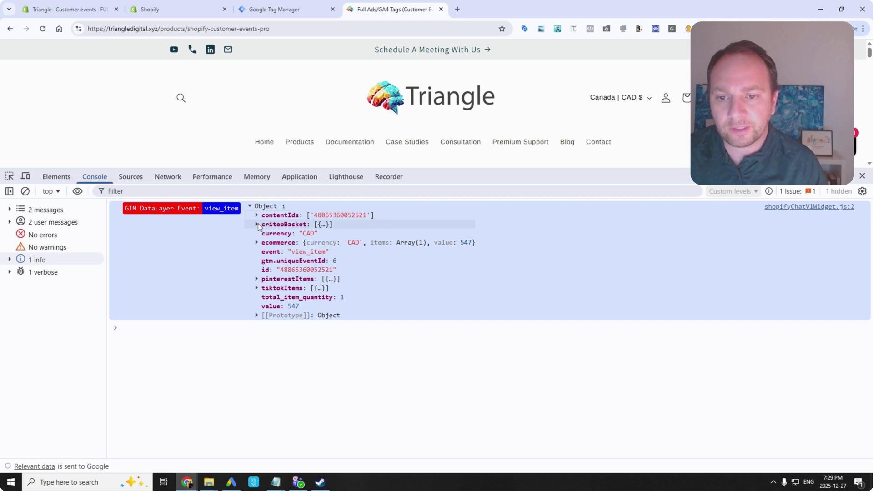
click(257, 225)
click(257, 225)
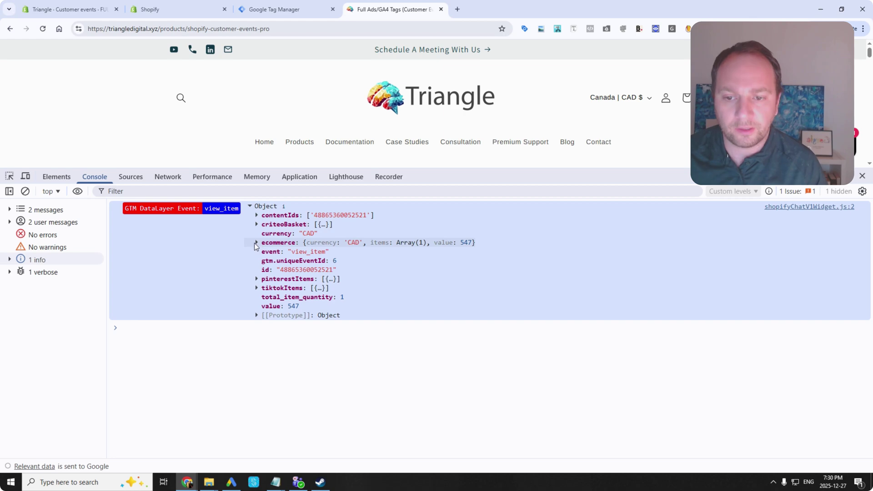
Inspect the first product in the view_item ecommerce items array.
click(257, 243)
click(264, 260)
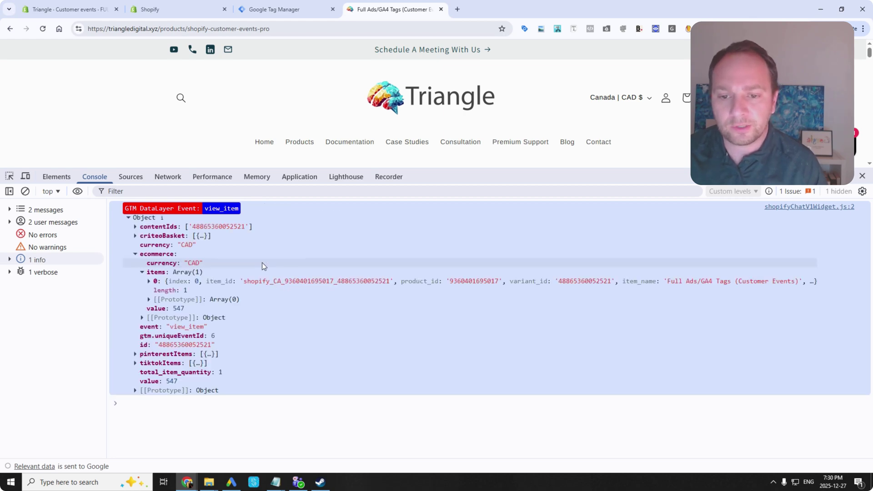
click(271, 270)
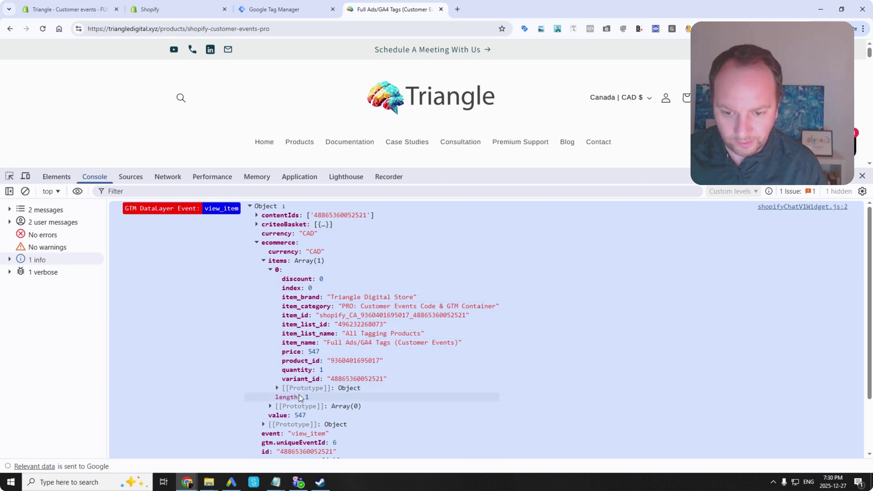
click(256, 244)
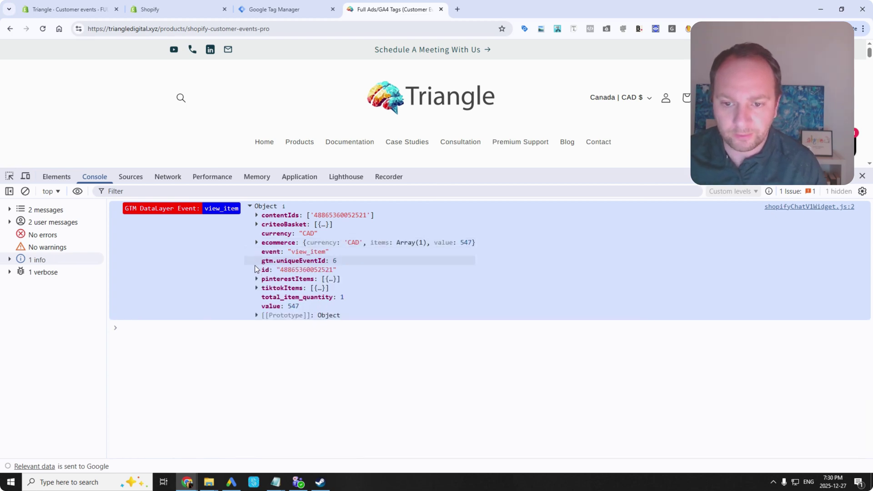
Inspect the first pinterestItems and tiktokItems entries of the view_item event.
click(258, 279)
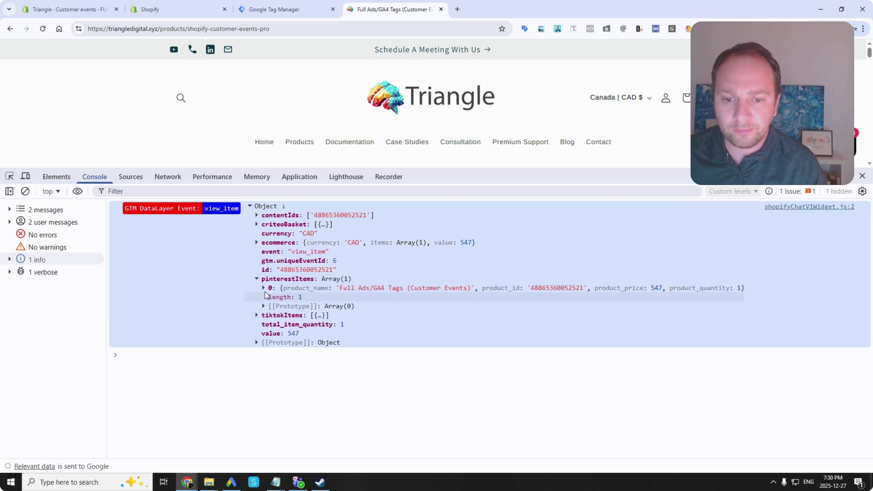
click(264, 288)
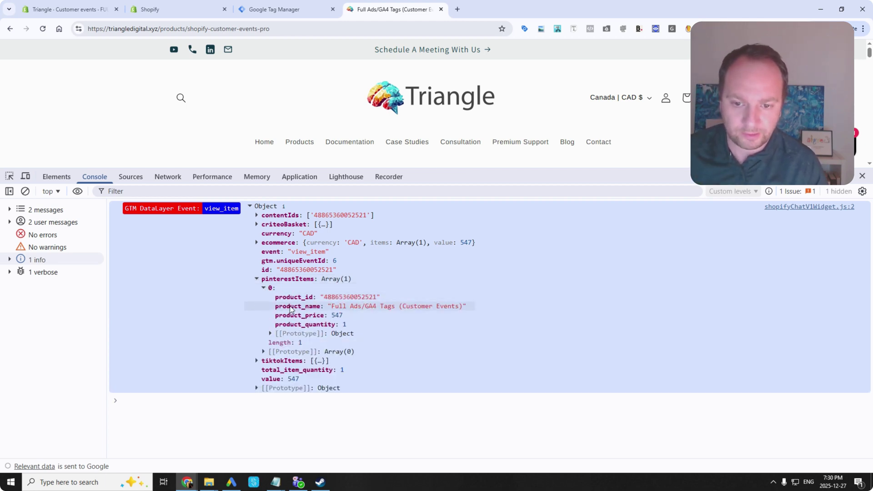
click(256, 279)
click(256, 288)
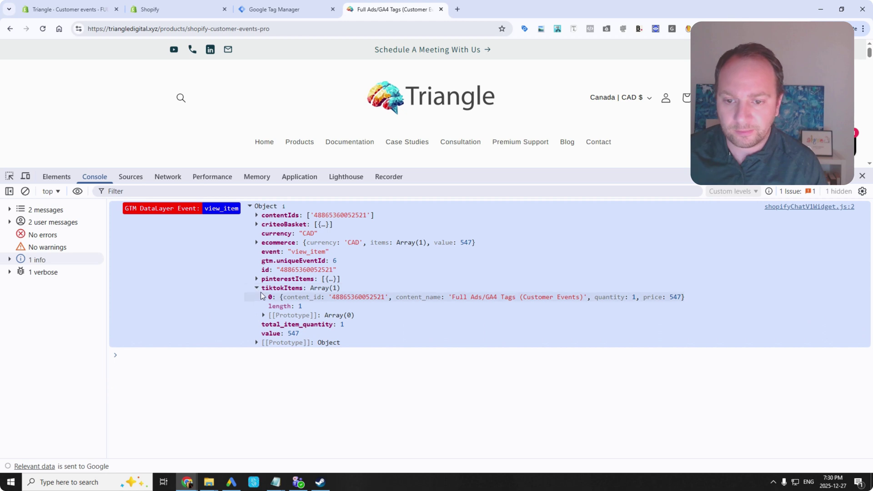
click(263, 297)
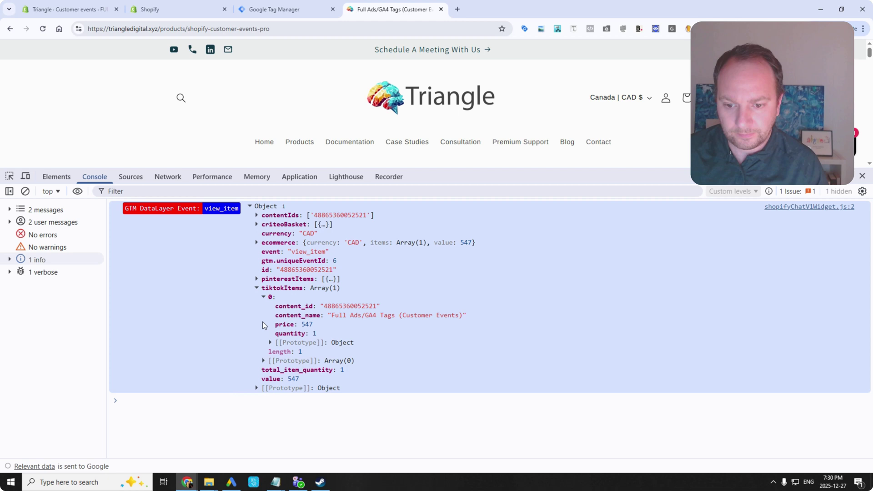
click(256, 288)
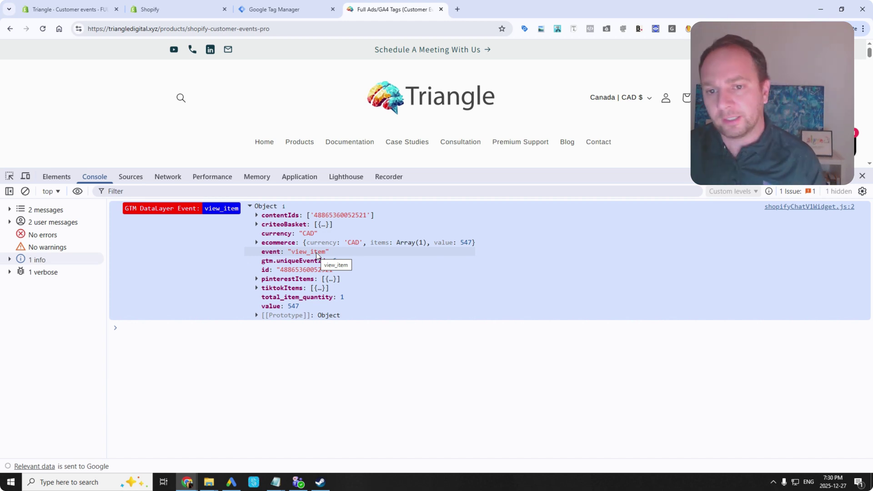
scroll(607, 143, down, 3)
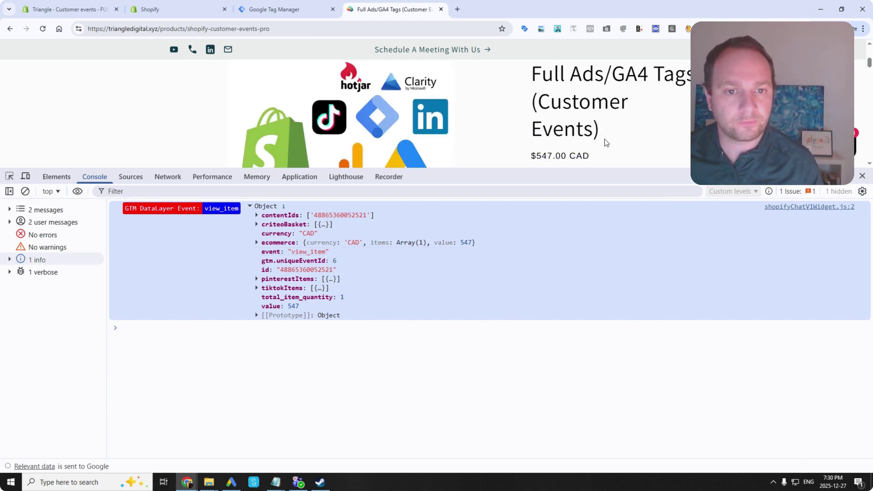
Add the product to the cart from the storefront page.
scroll(598, 144, up, 3)
scroll(592, 144, down, 1)
drag(619, 177, 622, 294)
scroll(586, 250, down, 2)
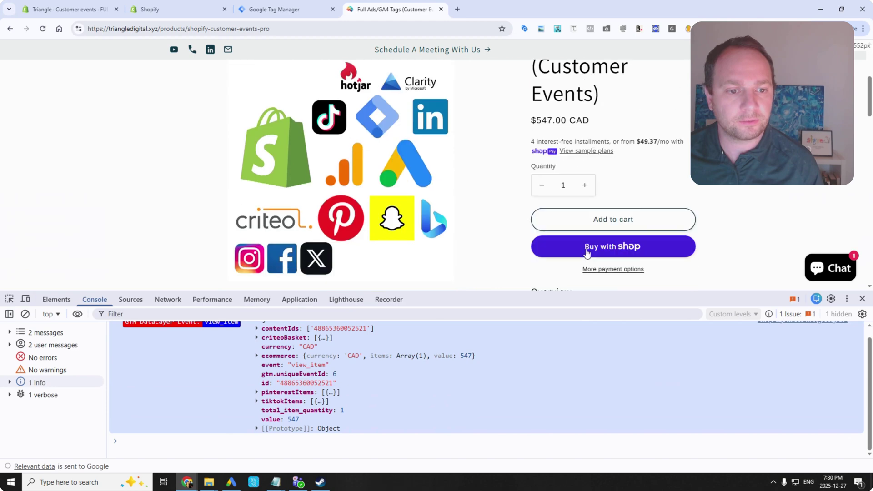
click(584, 225)
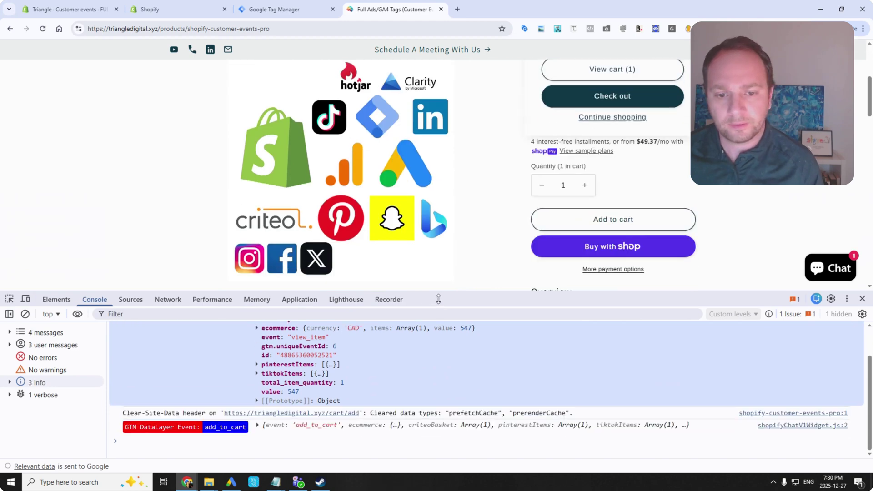
Inspect the add_to_cart event's ecommerce, criteoBasket, contentIds and cart item fields.
drag(582, 292, 410, 109)
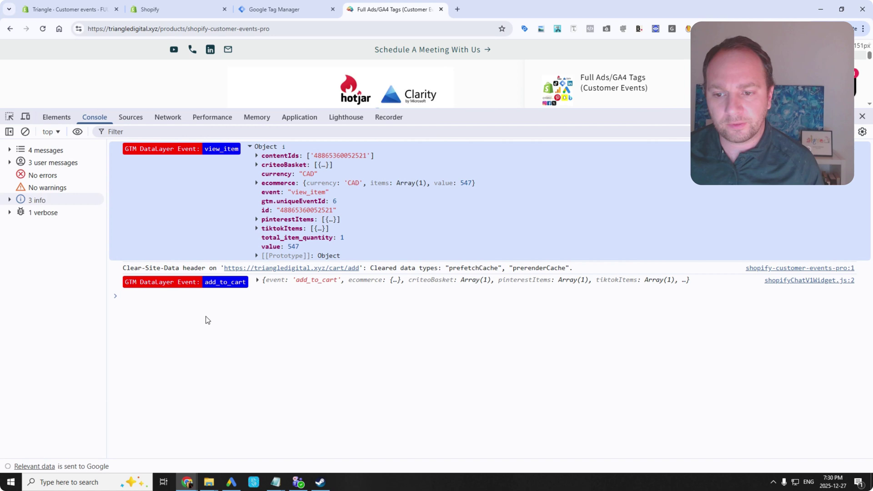
click(257, 281)
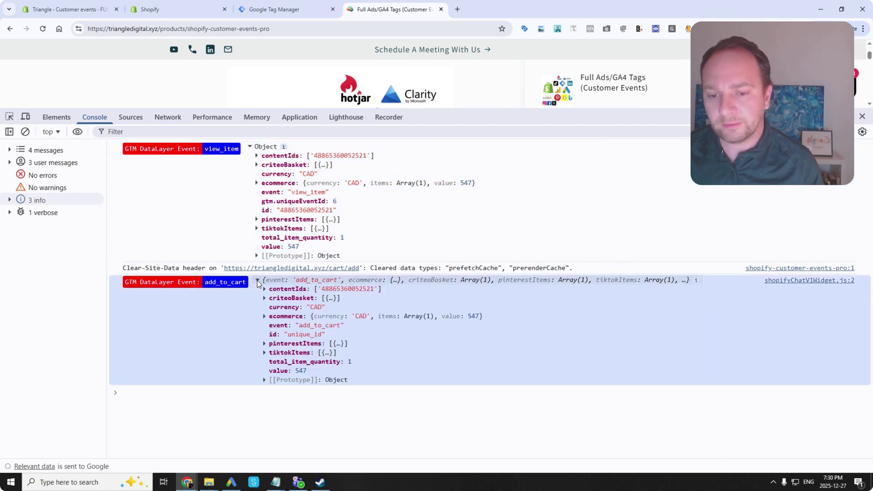
click(264, 316)
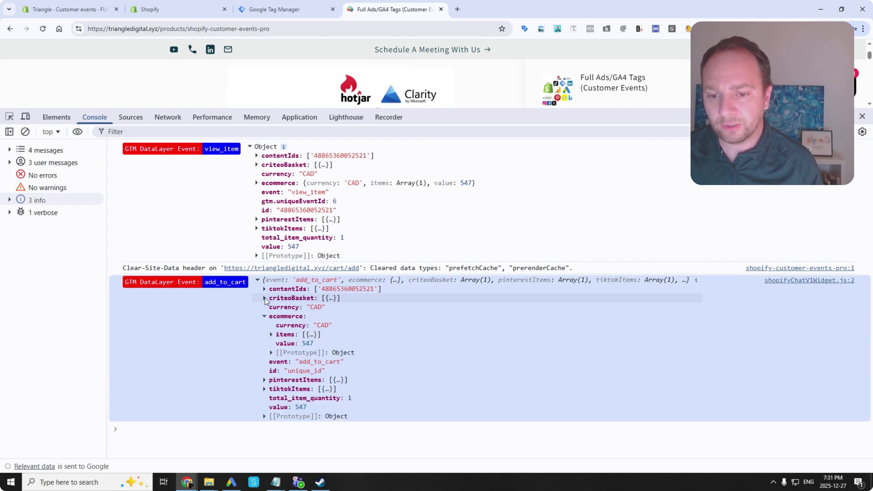
click(264, 298)
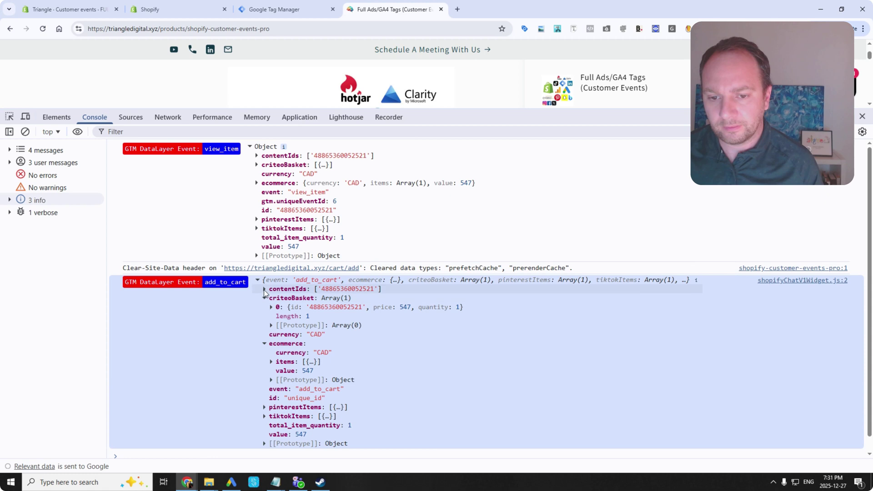
click(264, 290)
scroll(273, 330, down, 2)
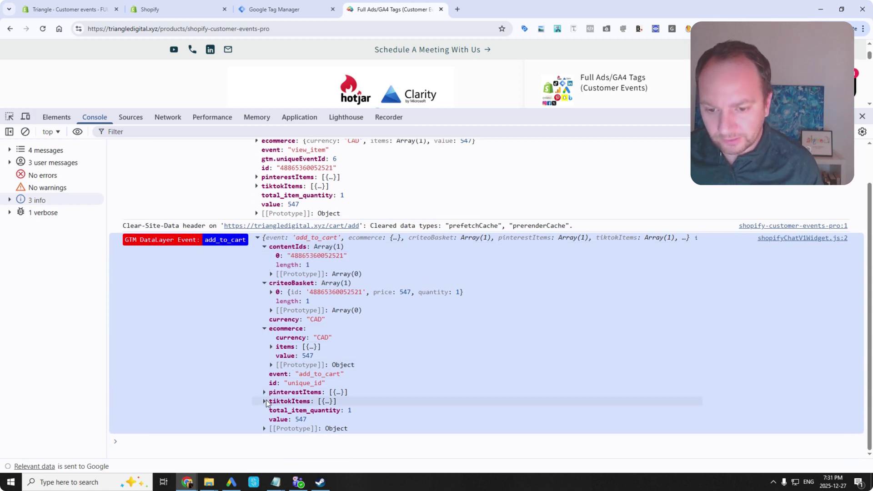
click(272, 347)
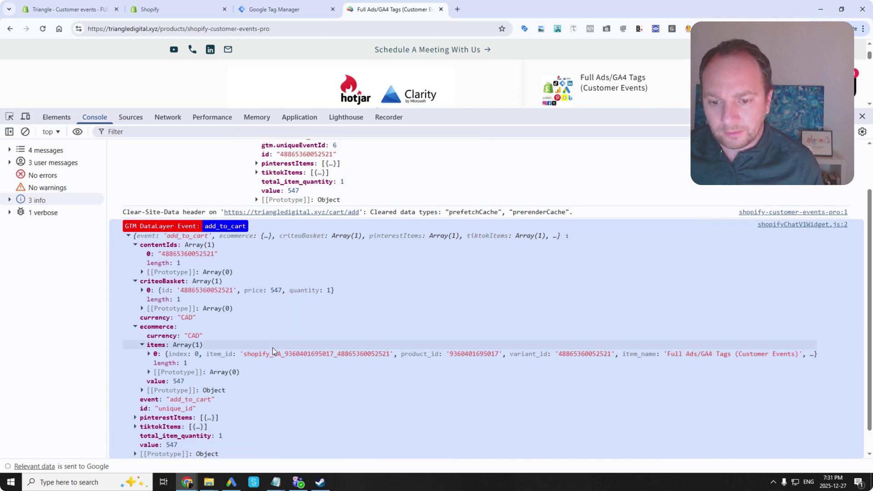
click(277, 343)
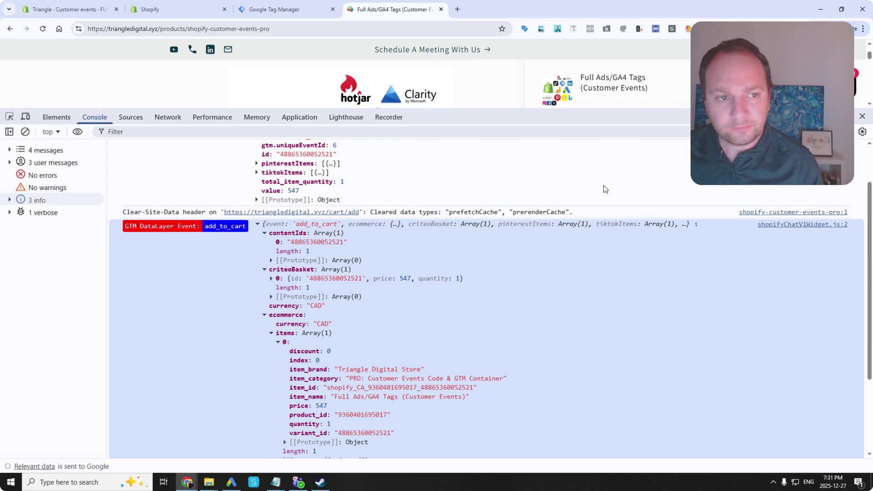
drag(737, 109, 734, 241)
Proceed to checkout and fill the card details from a saved card plus its security code.
click(627, 122)
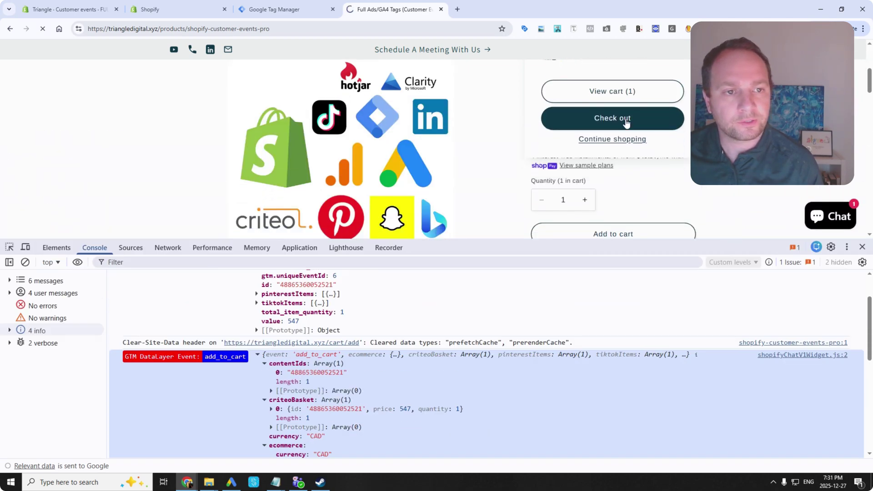
mouse_move(437, 242)
mouse_down()
mouse_move(435, 109)
mouse_move(449, 231)
mouse_move(432, 246)
mouse_up()
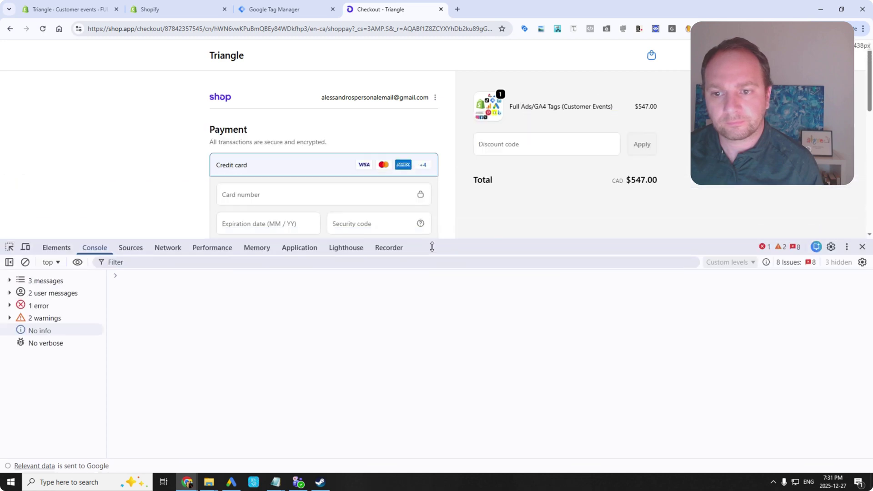
click(262, 193)
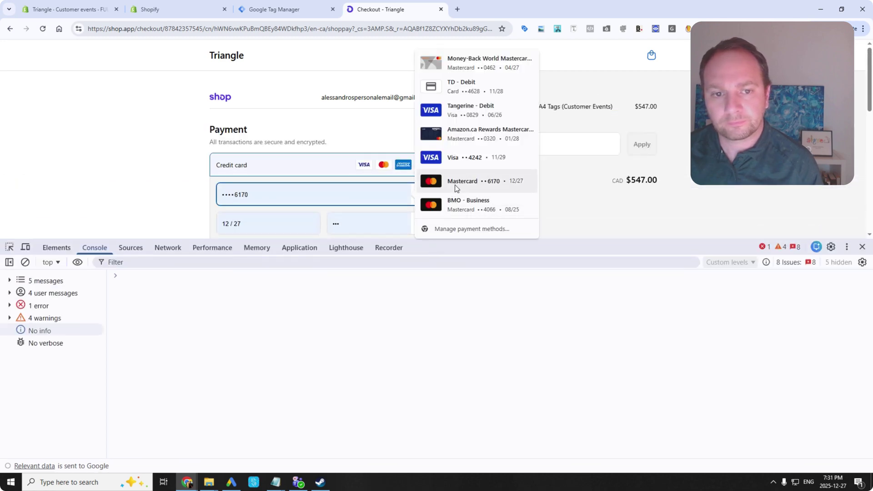
click(469, 86)
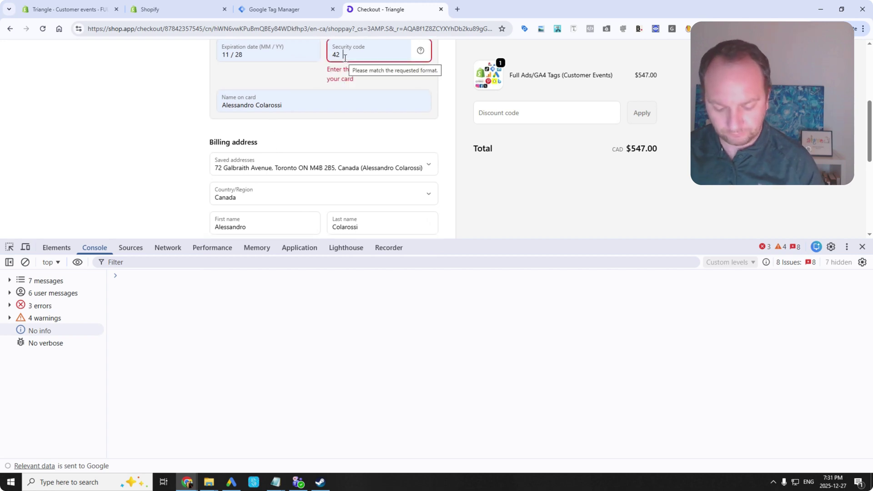
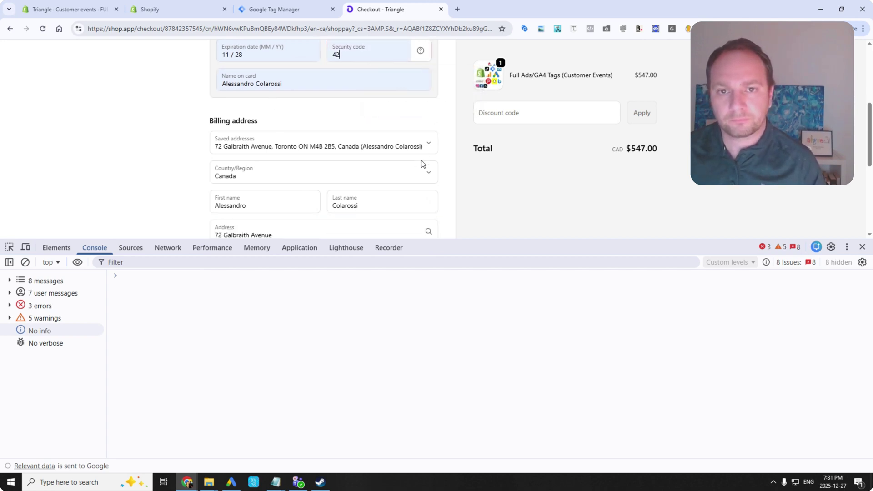
Attempt the payment, then continue the checkout as a guest.
scroll(277, 204, down, 2)
scroll(280, 204, down, 3)
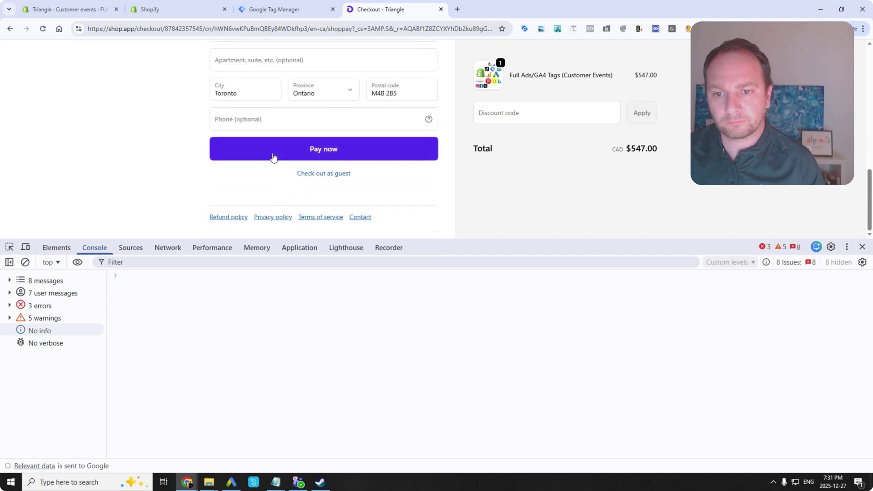
click(301, 172)
scroll(304, 230, down, 5)
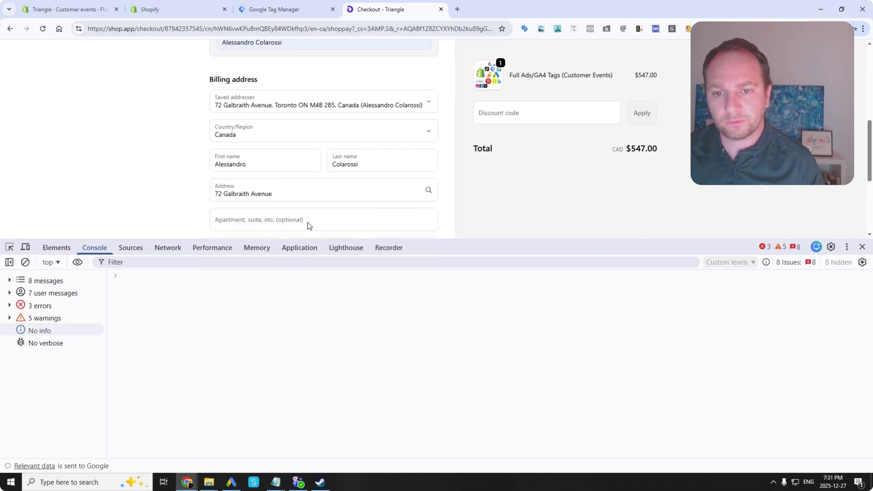
click(319, 176)
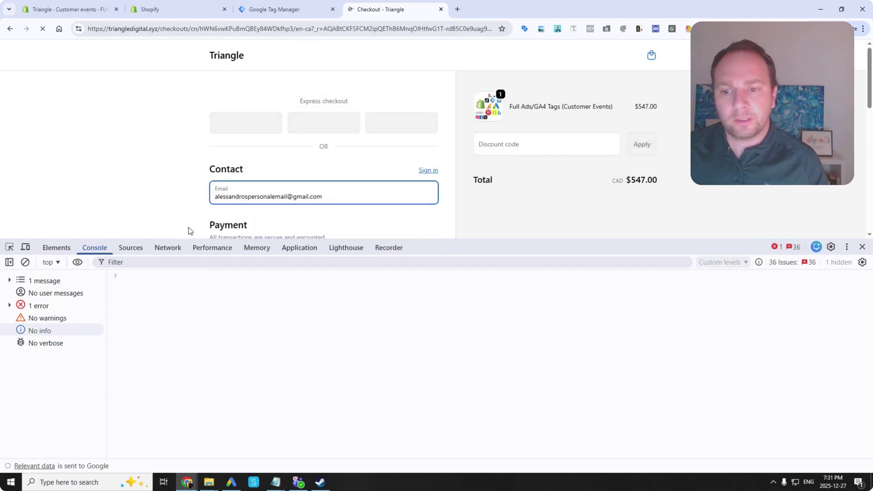
Inspect the checkout's page_view event data in the console.
scroll(189, 213, down, 2)
scroll(190, 213, down, 2)
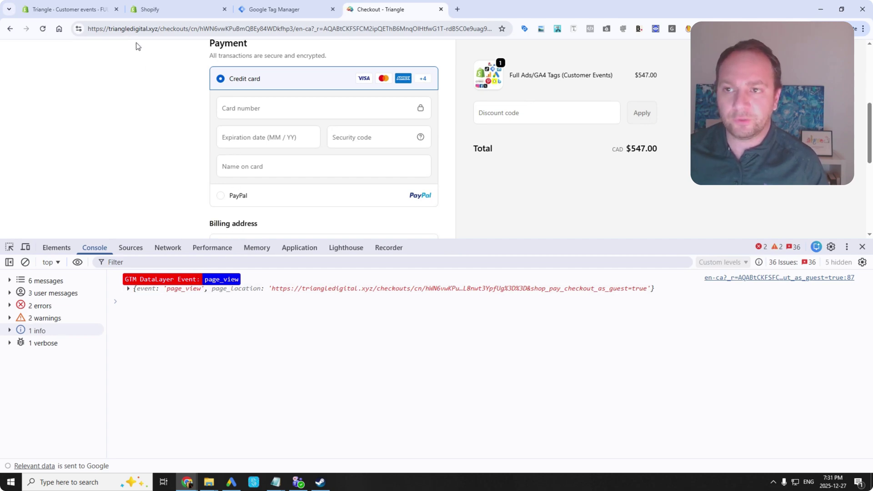
click(131, 288)
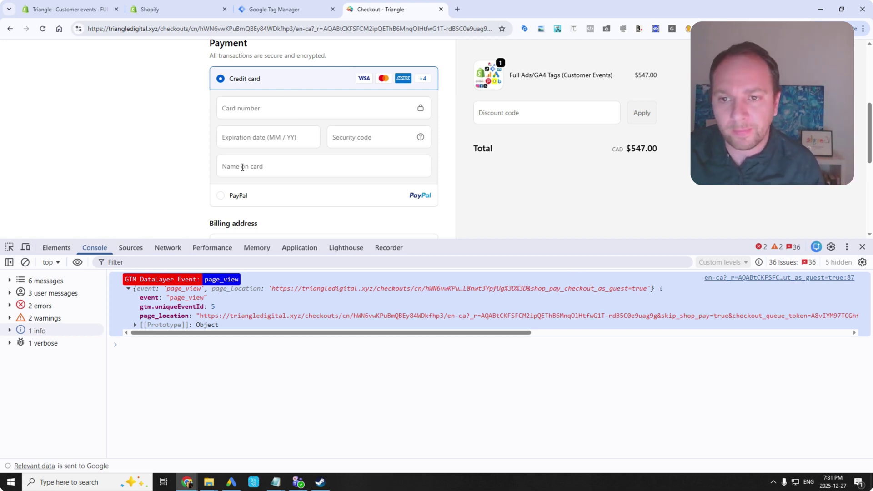
scroll(242, 168, down, 2)
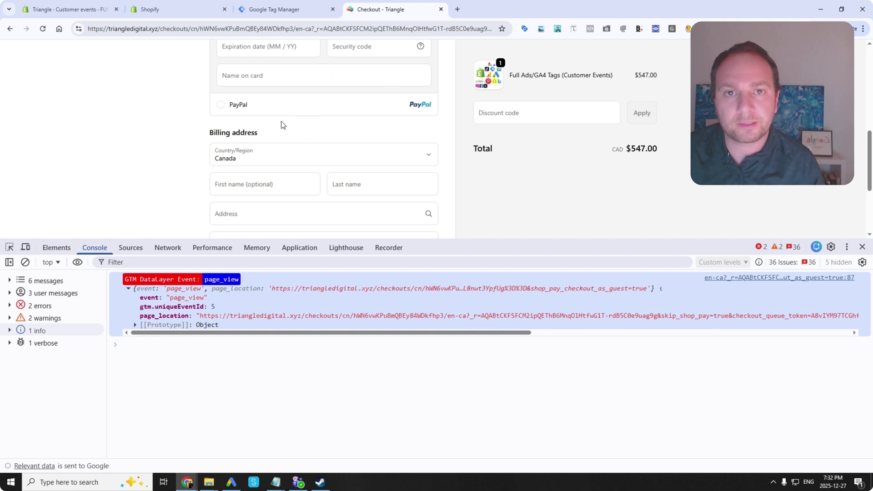
scroll(282, 125, down, 2)
scroll(255, 164, up, 2)
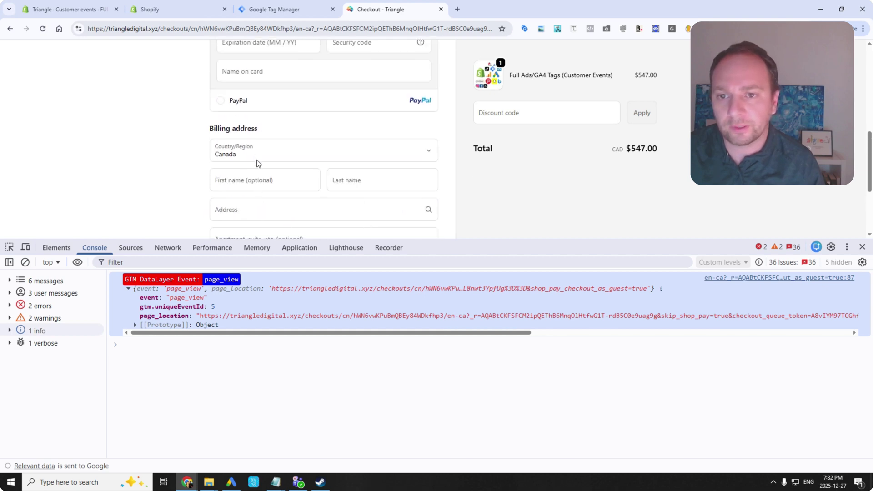
Fill the billing address from a saved address and the card from a saved Mastercard.
click(238, 184)
click(277, 112)
scroll(253, 145, down, 3)
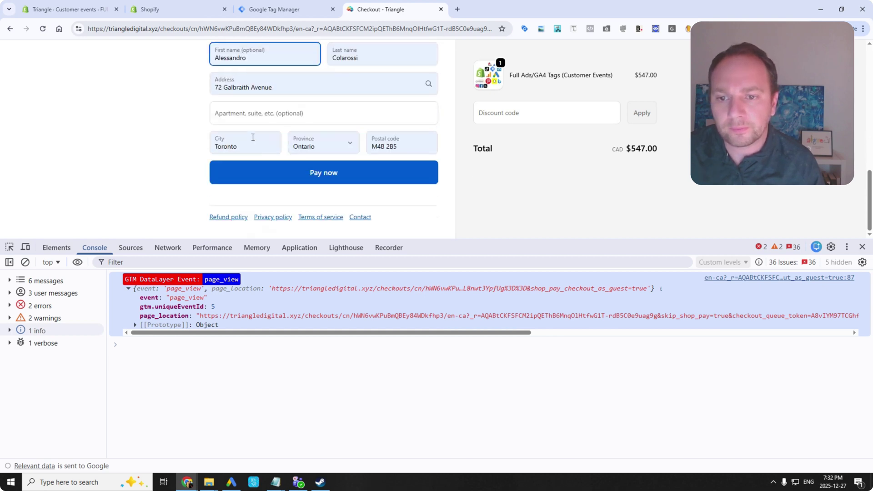
click(247, 109)
click(175, 139)
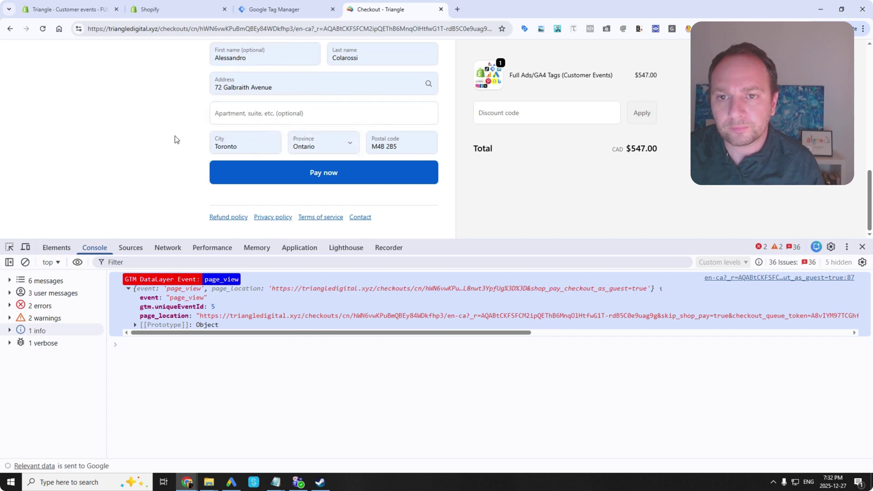
scroll(221, 157, up, 5)
click(228, 157)
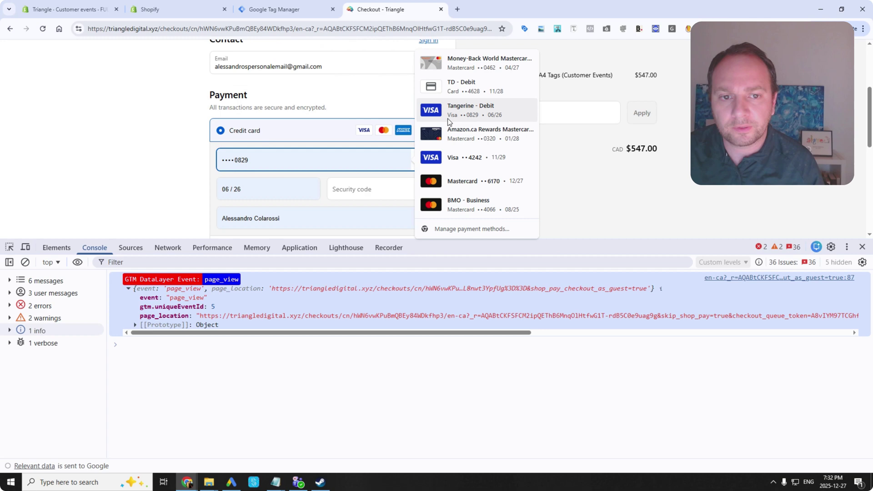
click(460, 67)
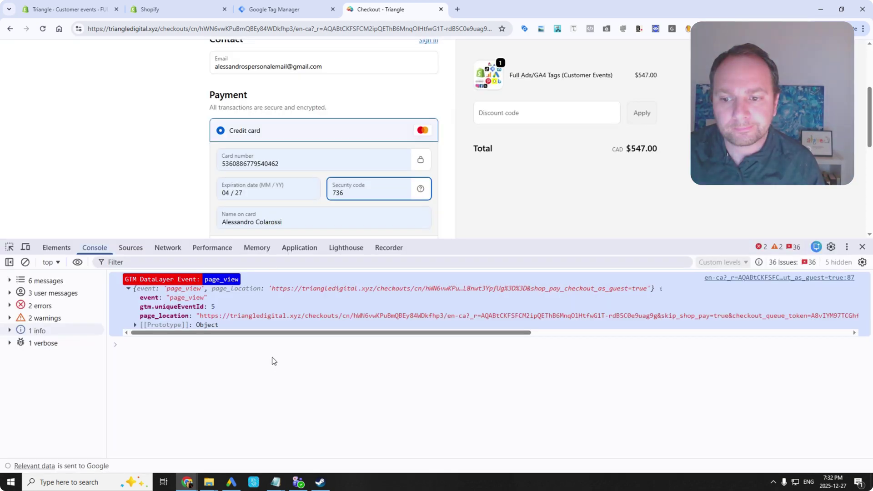
scroll(246, 194, down, 3)
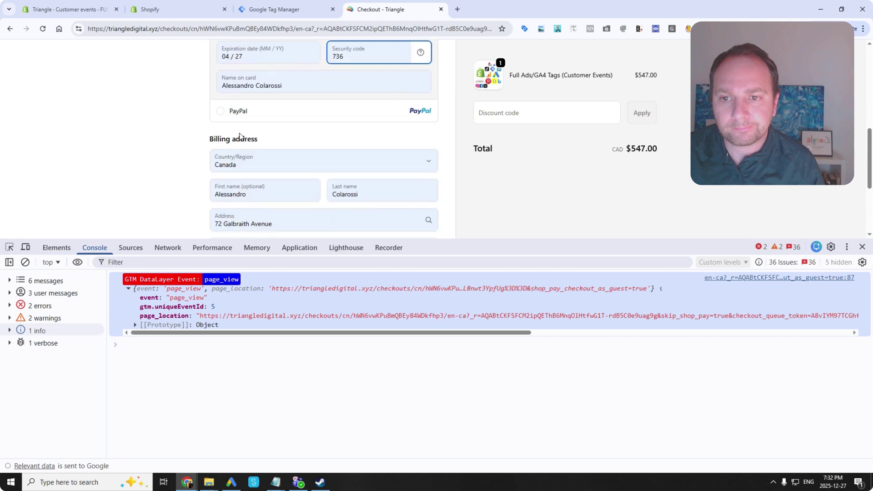
scroll(240, 136, down, 3)
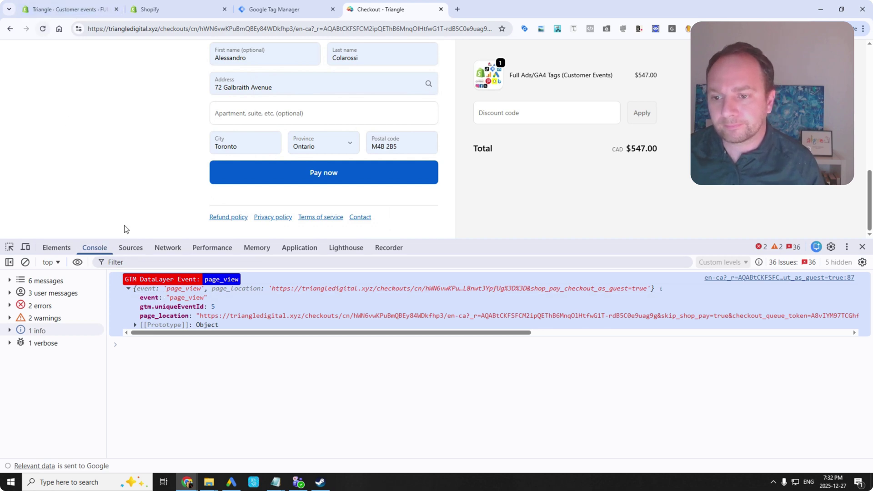
Replace the recalled console command with 'DataView' and shrink the DevTools panel.
click(131, 248)
click(94, 248)
click(161, 347)
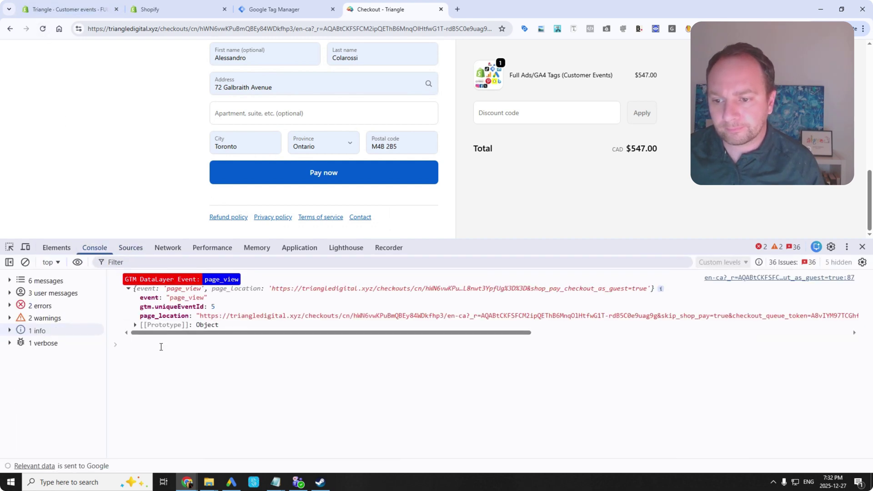
key(Up)
key(Up)
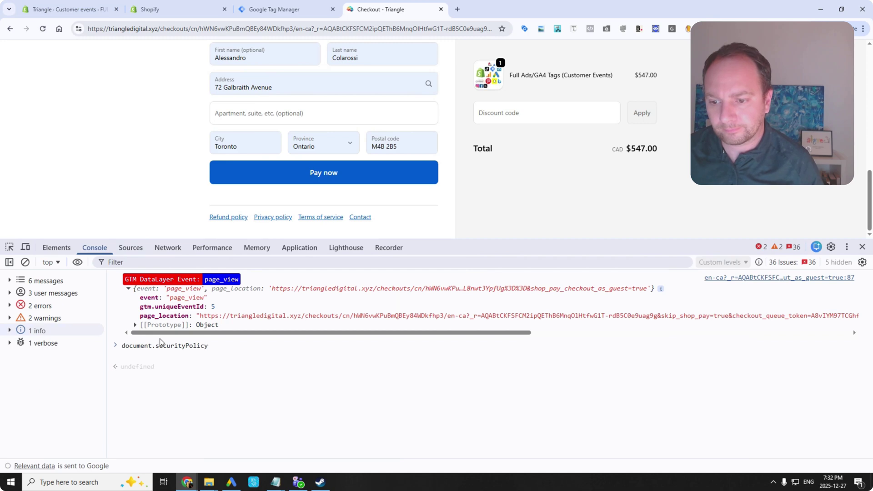
key(ctrl+a)
text(DataView)
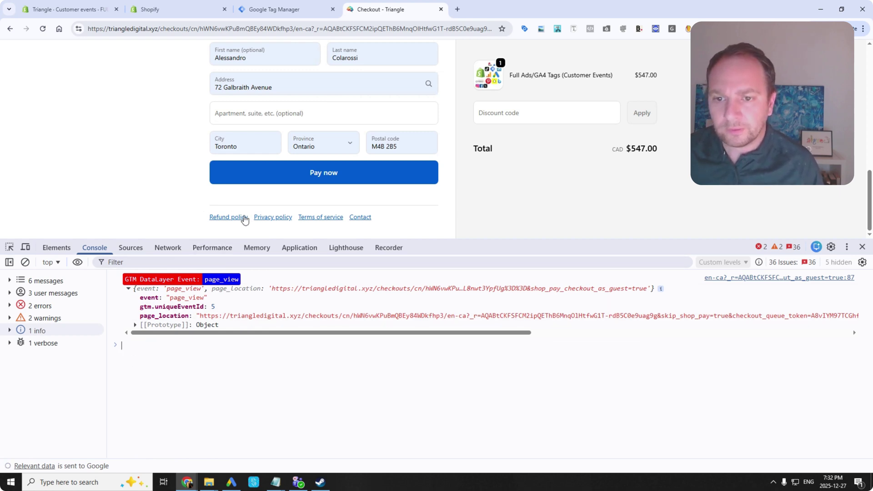
drag(711, 246, 702, 308)
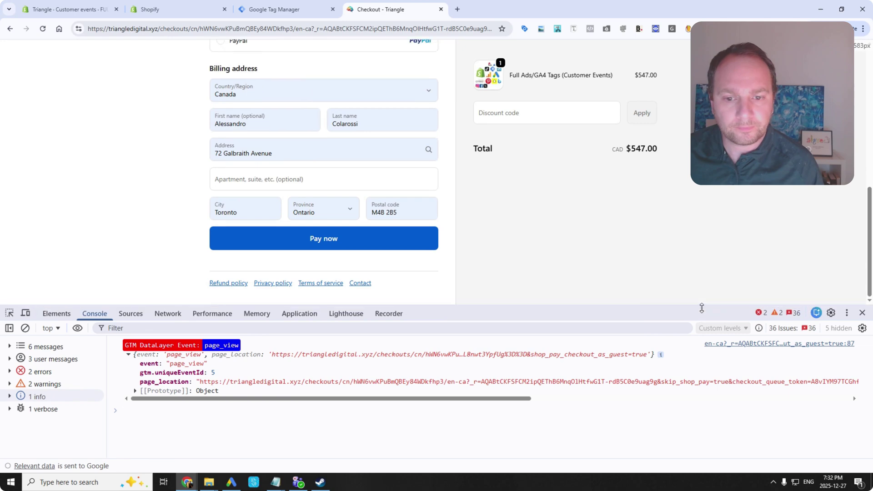
Reload the checkout, fill the apartment line from its first suggestion, keeping Canada as country.
click(45, 28)
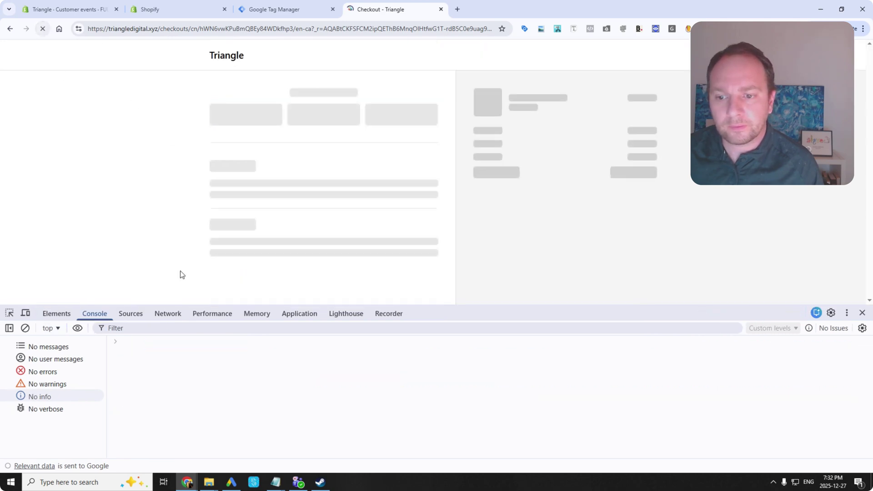
drag(450, 313, 437, 253)
scroll(359, 177, down, 1)
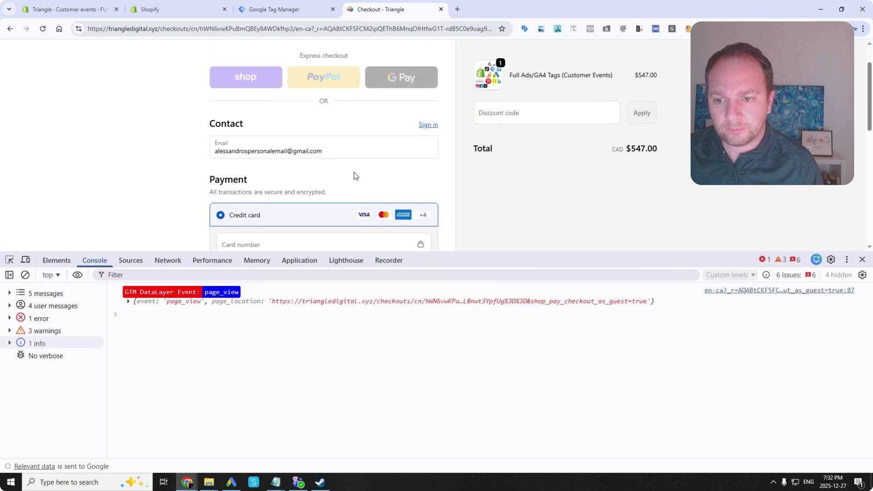
click(95, 260)
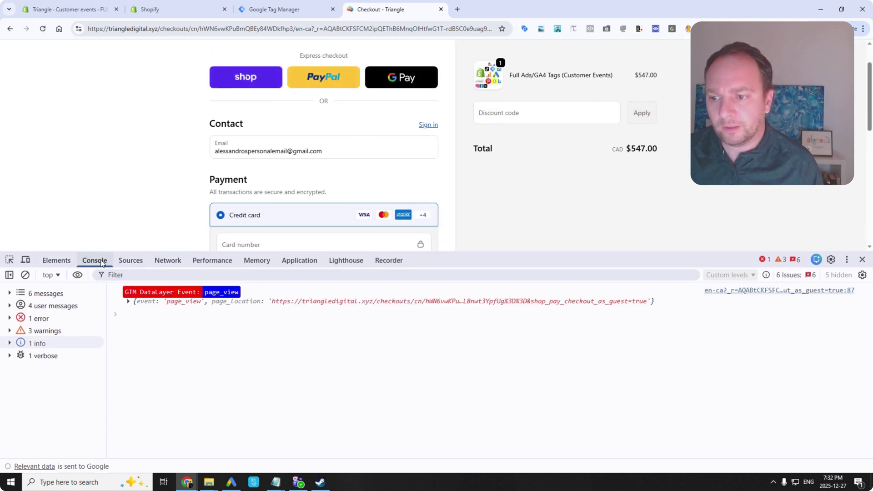
scroll(237, 172, down, 2)
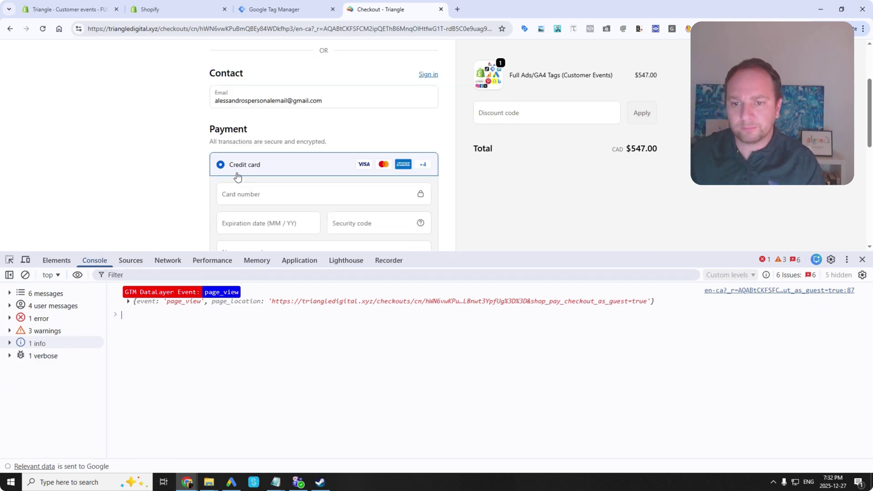
scroll(246, 241, down, 2)
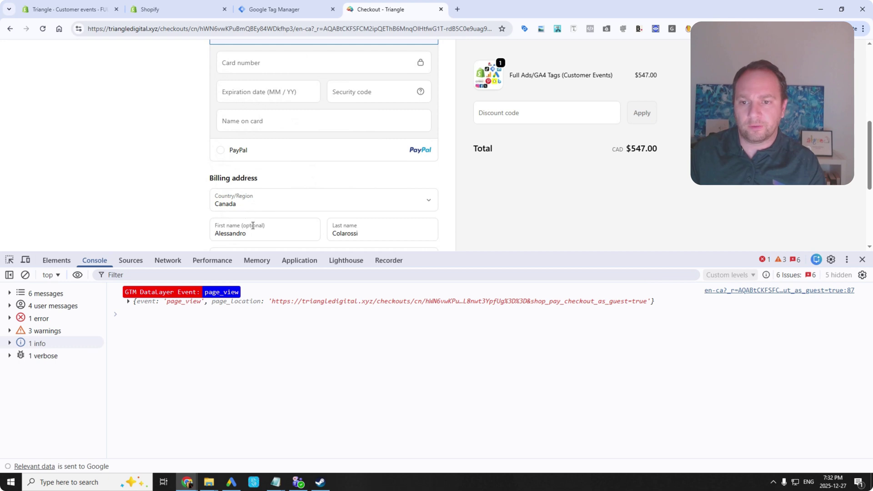
scroll(253, 226, down, 3)
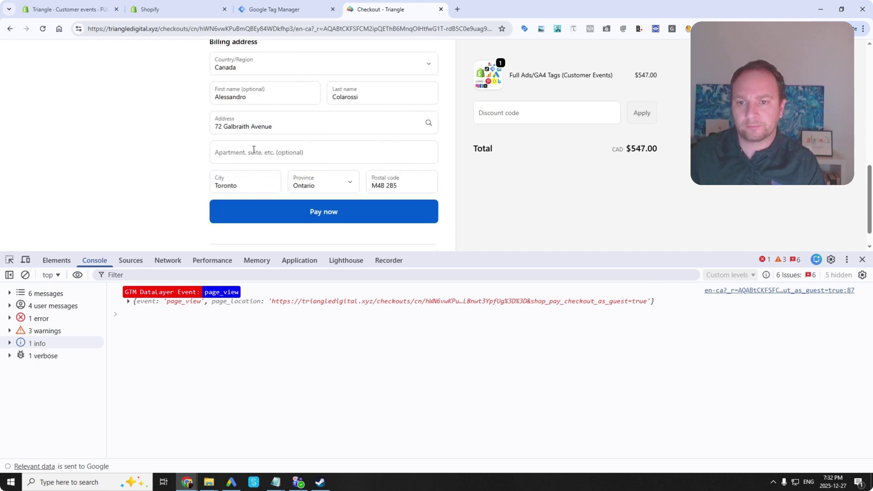
click(253, 150)
click(271, 177)
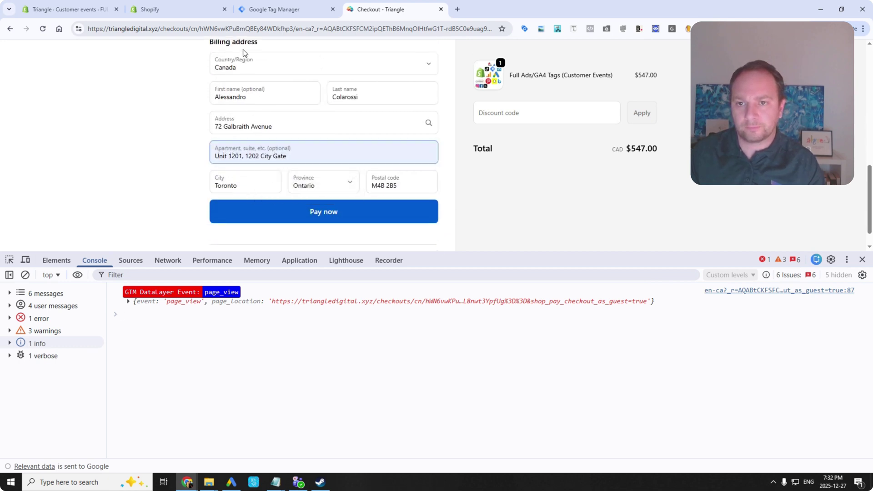
click(245, 66)
click(194, 102)
scroll(172, 197, up, 1)
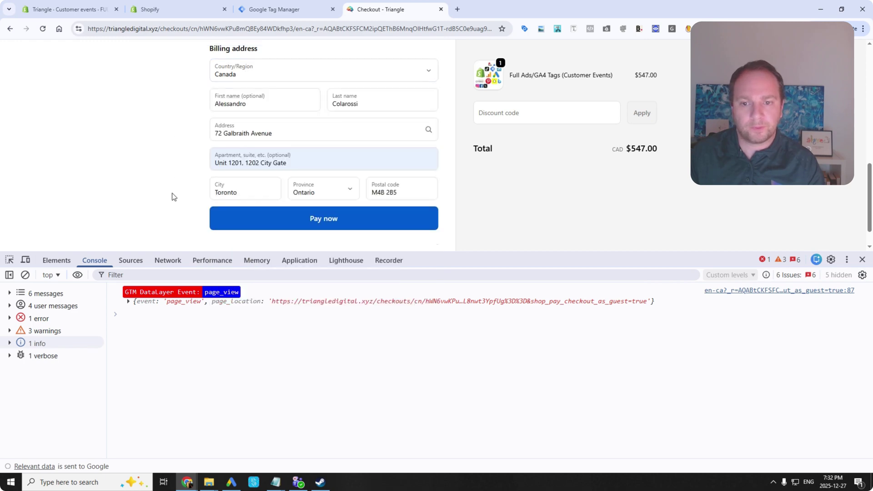
scroll(172, 196, up, 8)
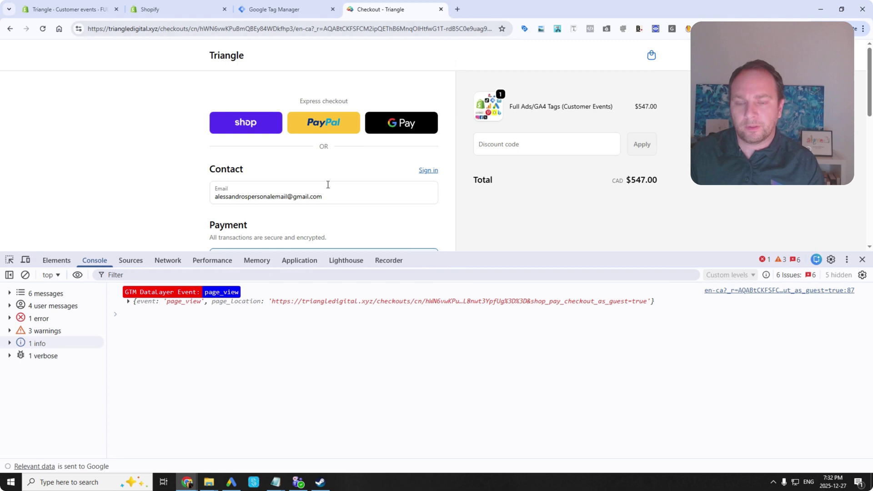
Glance at the GTM workspace, then recheck the checkout's saved payment cards.
click(278, 7)
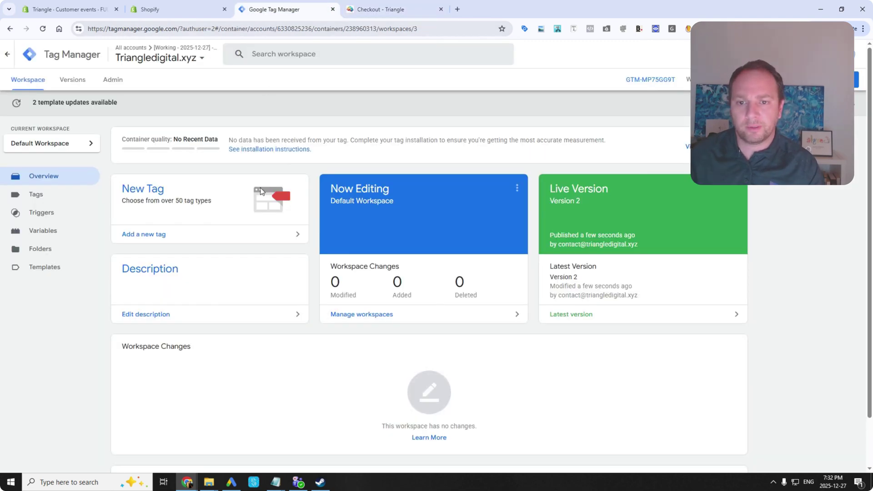
click(391, 10)
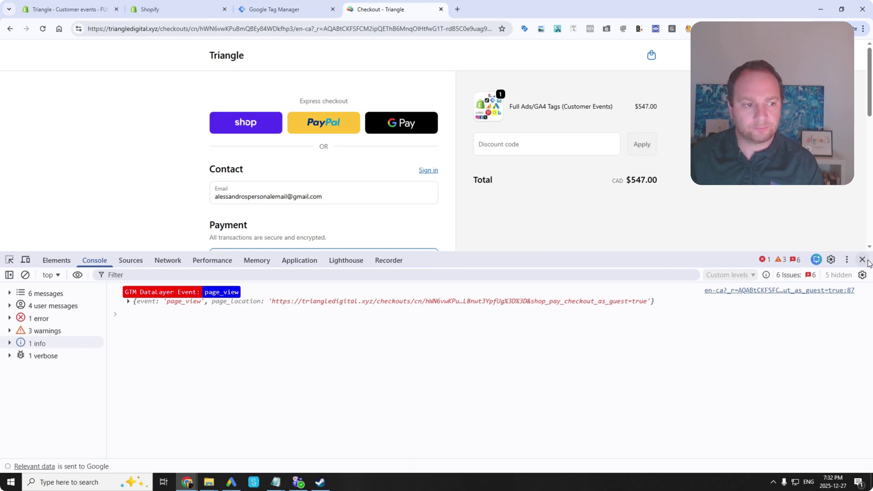
scroll(219, 179, down, 3)
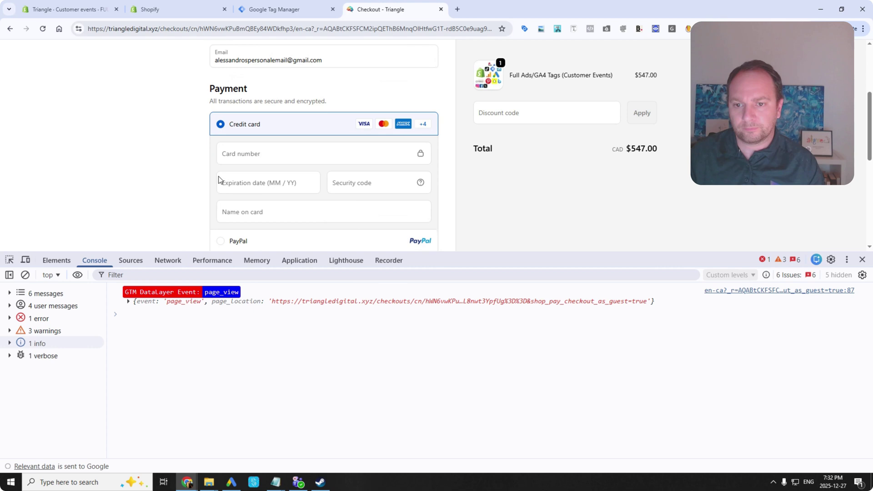
click(255, 154)
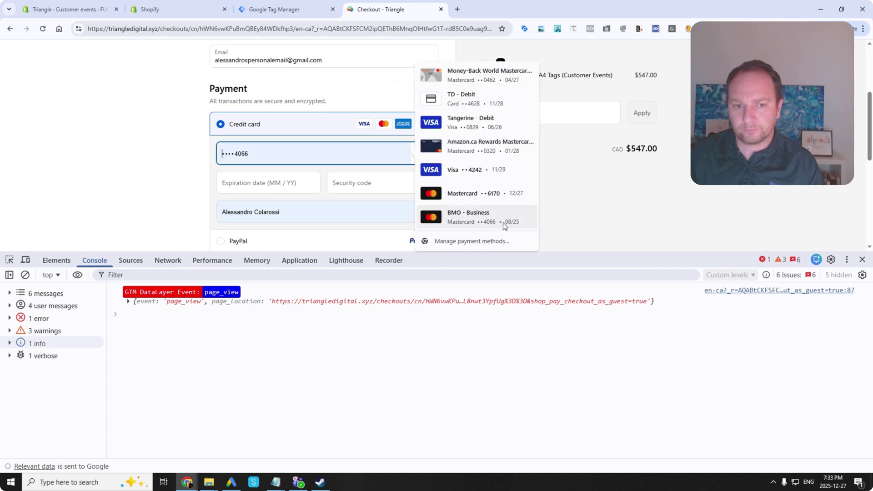
click(164, 189)
scroll(170, 192, down, 3)
scroll(198, 141, down, 3)
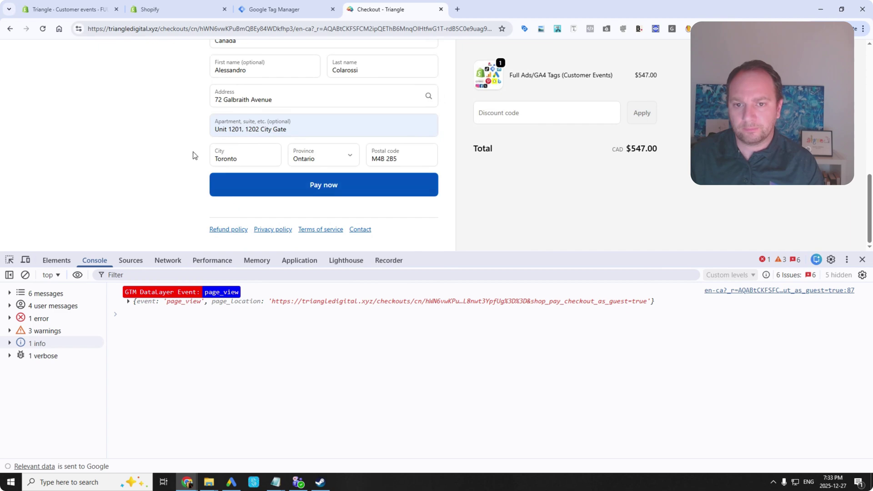
scroll(186, 150, up, 3)
Open Shopify store settings and review the Online Store sales channel.
click(179, 6)
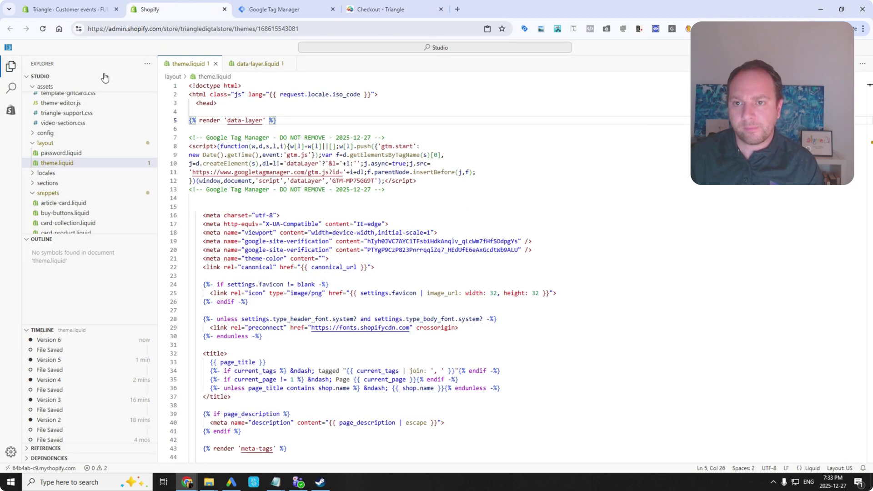
click(69, 9)
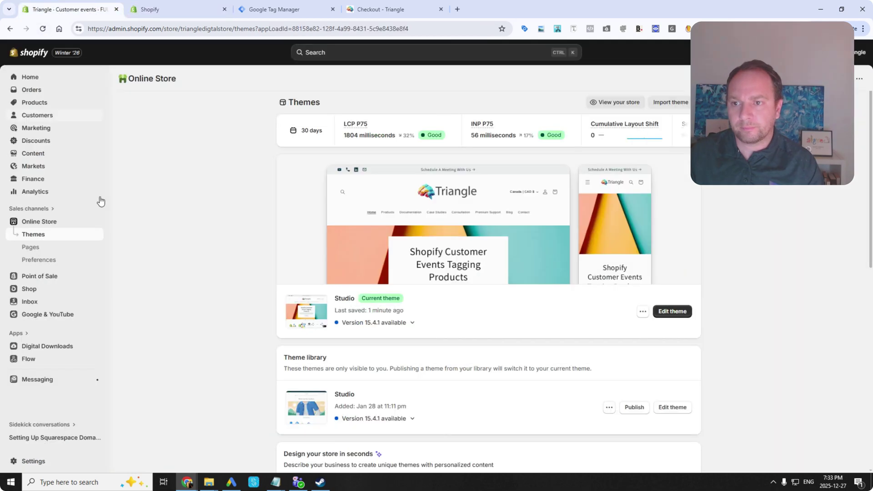
click(44, 463)
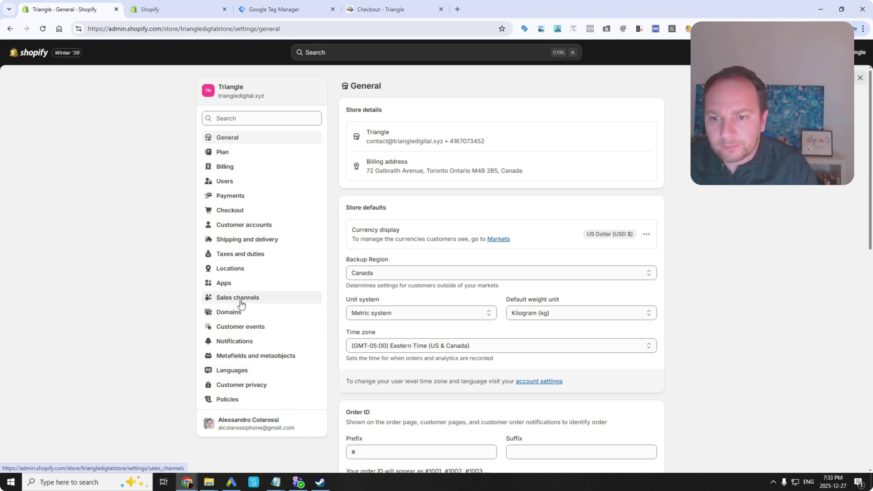
click(241, 304)
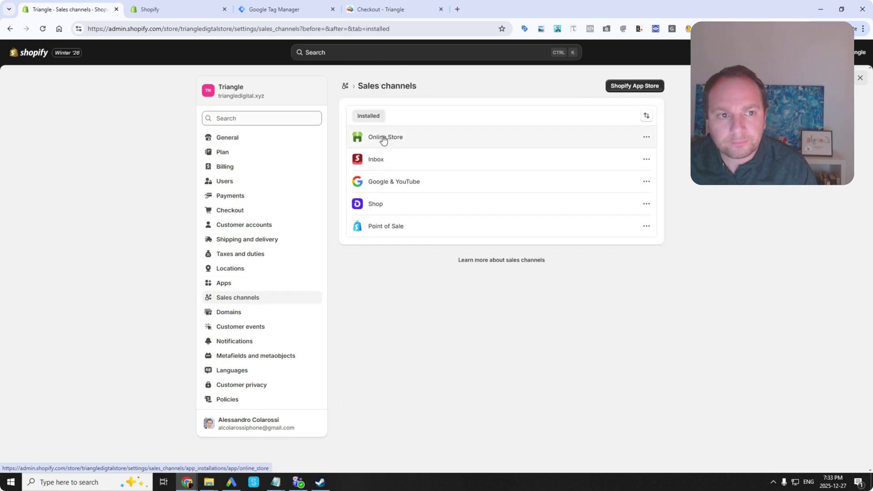
click(397, 140)
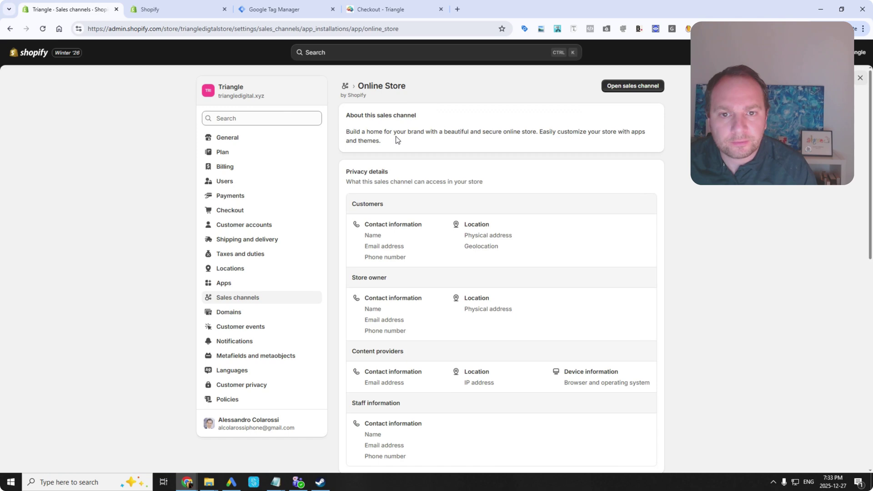
click(10, 28)
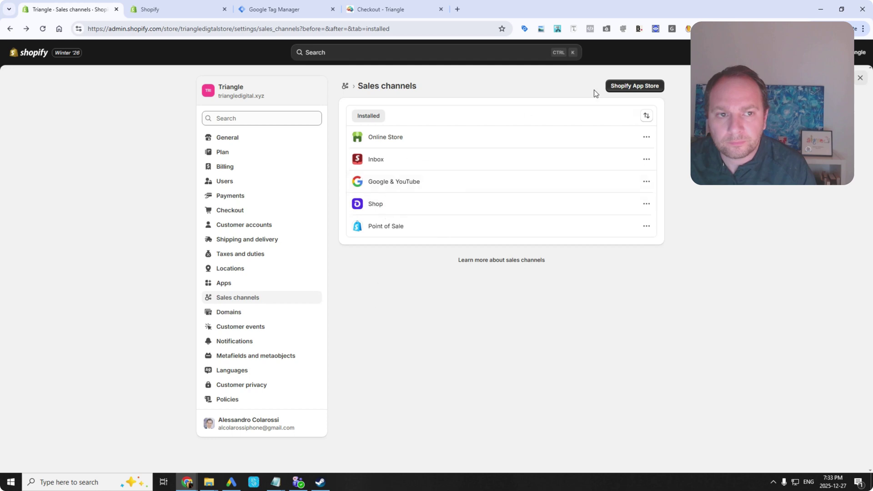
Activate Cash on Delivery (COD) as a manual payment method in Payments.
click(237, 197)
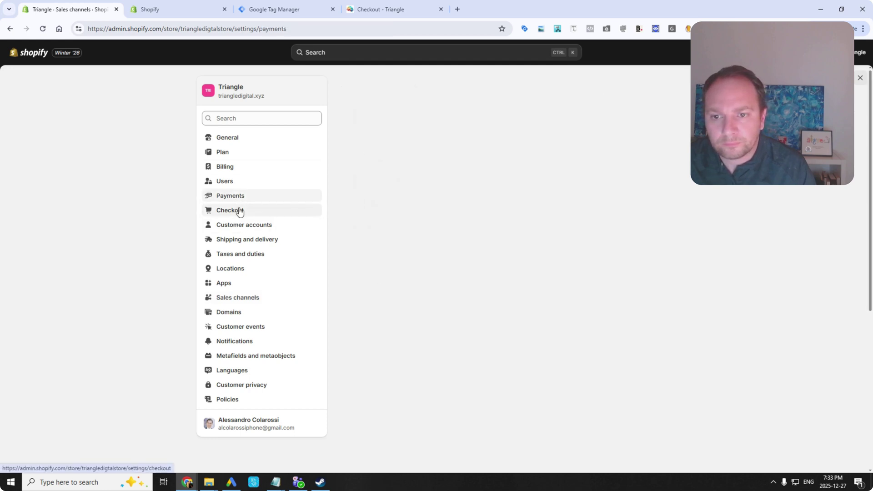
scroll(444, 291, down, 6)
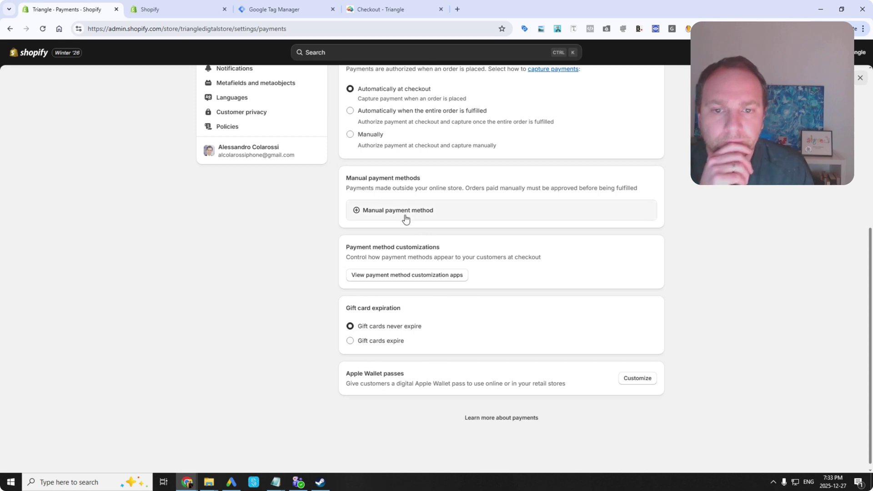
click(404, 214)
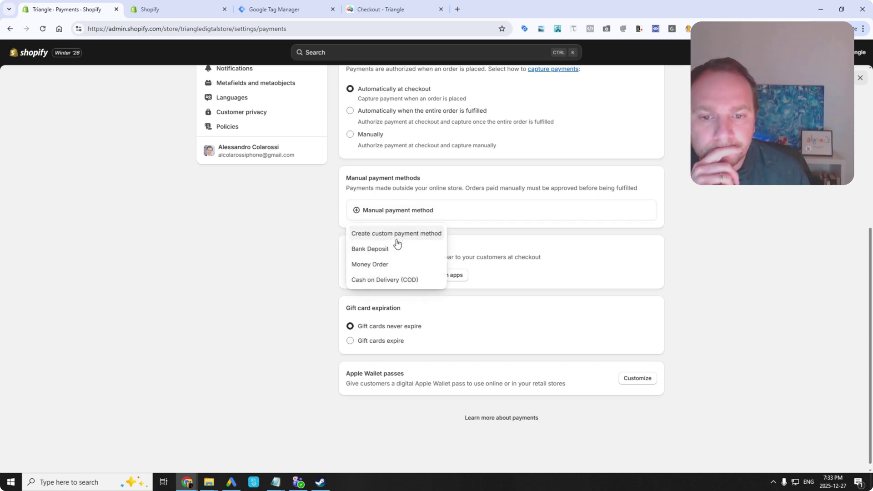
click(387, 281)
click(508, 342)
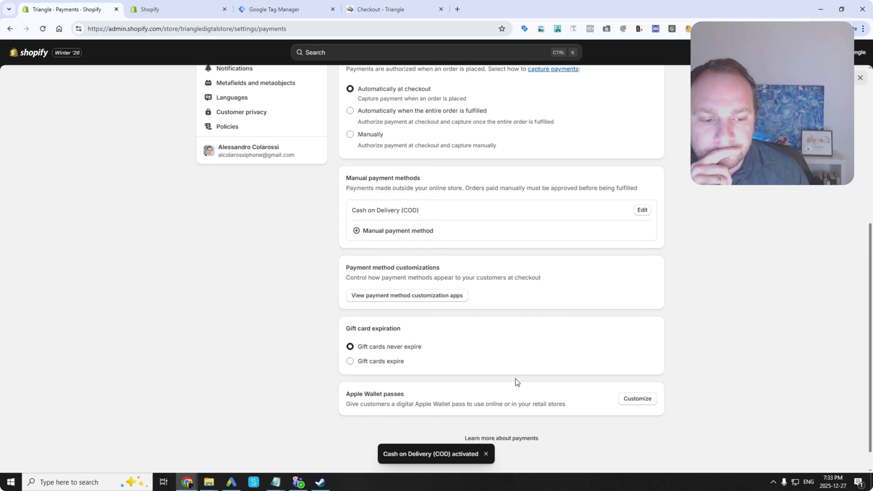
click(387, 9)
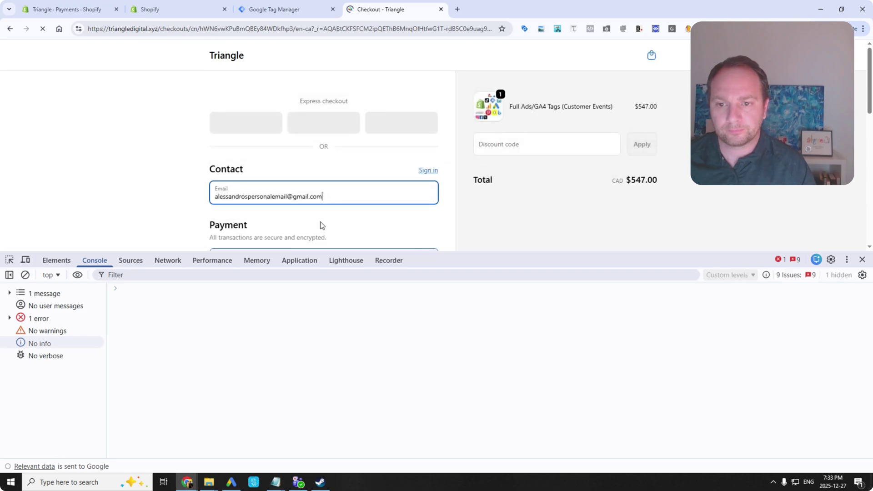
Select Cash on Delivery (COD) payment and attempt to change the billing country.
scroll(321, 218, down, 6)
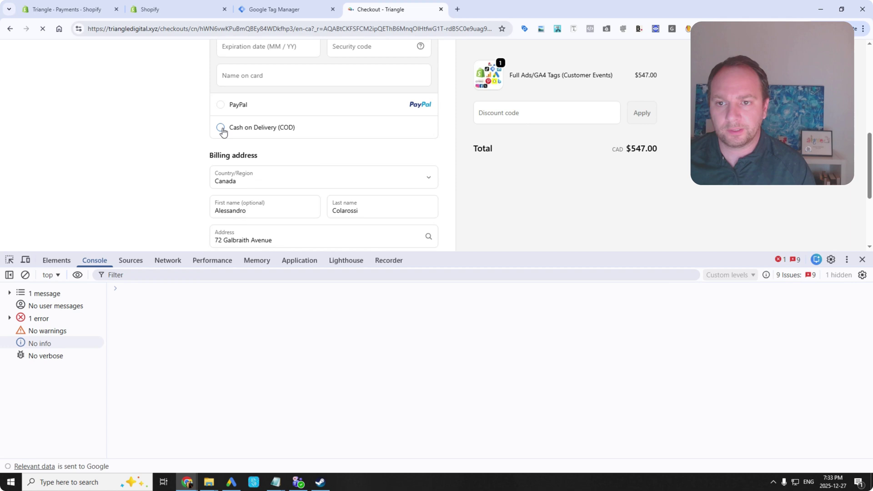
click(221, 128)
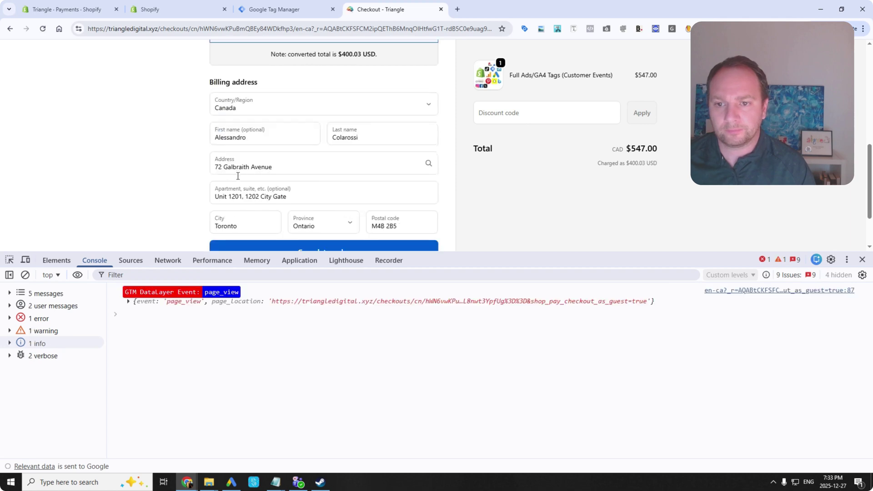
scroll(239, 175, down, 2)
scroll(252, 124, up, 4)
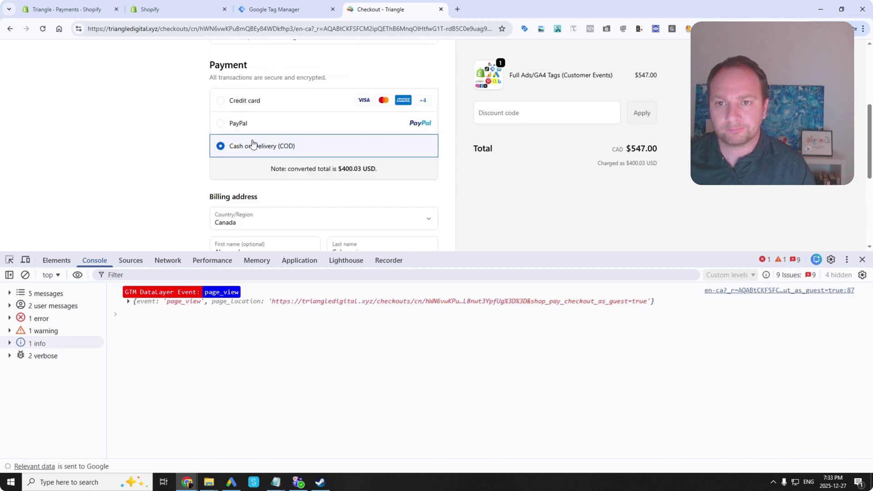
click(246, 222)
click(244, 234)
click(247, 217)
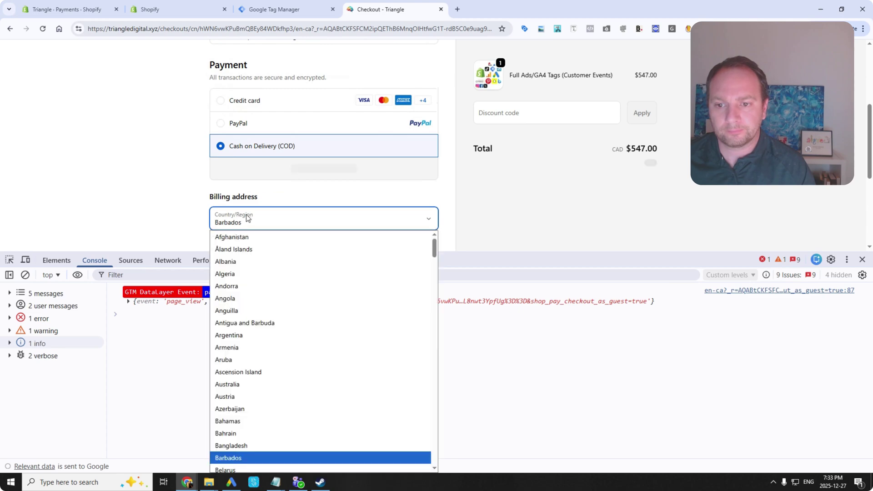
scroll(239, 399, down, 5)
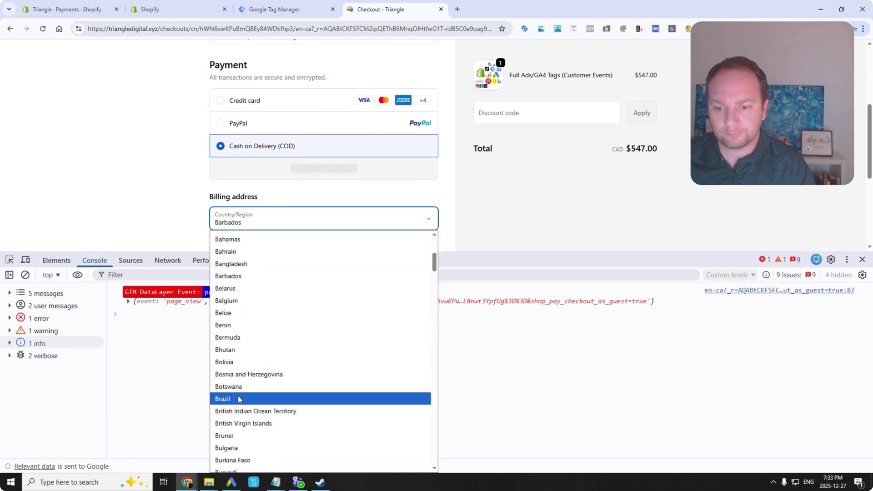
scroll(238, 399, down, 7)
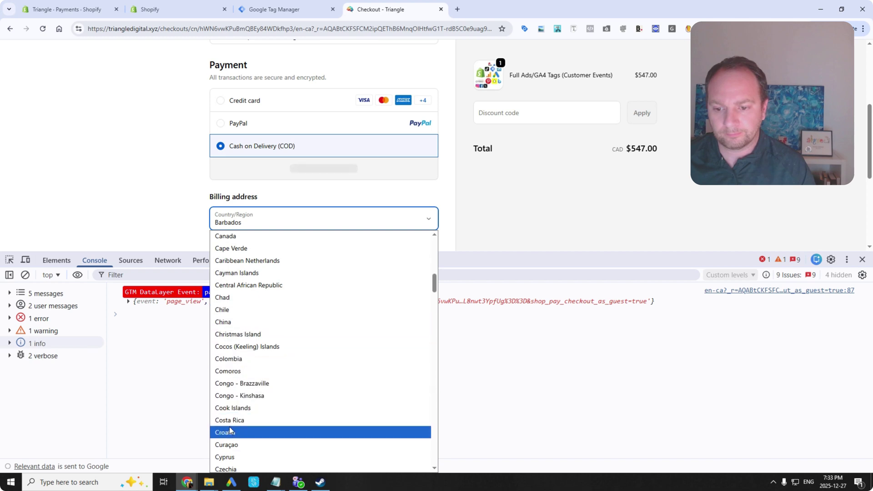
scroll(229, 431, down, 2)
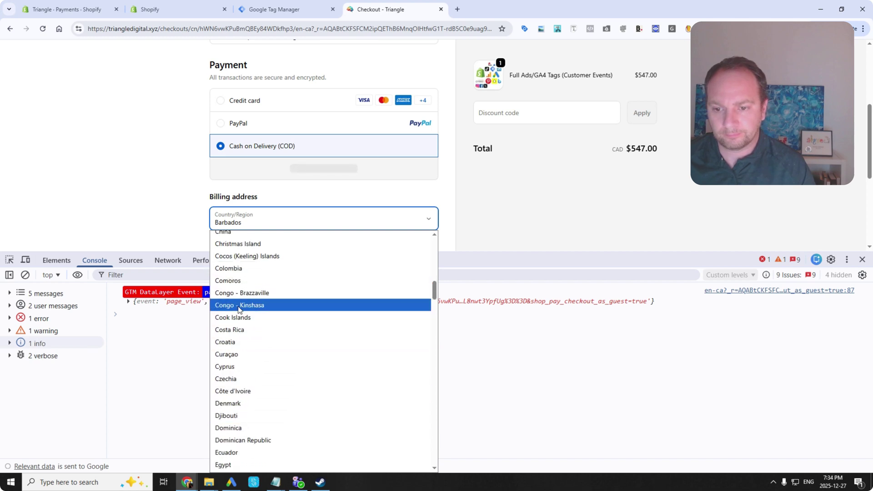
click(250, 223)
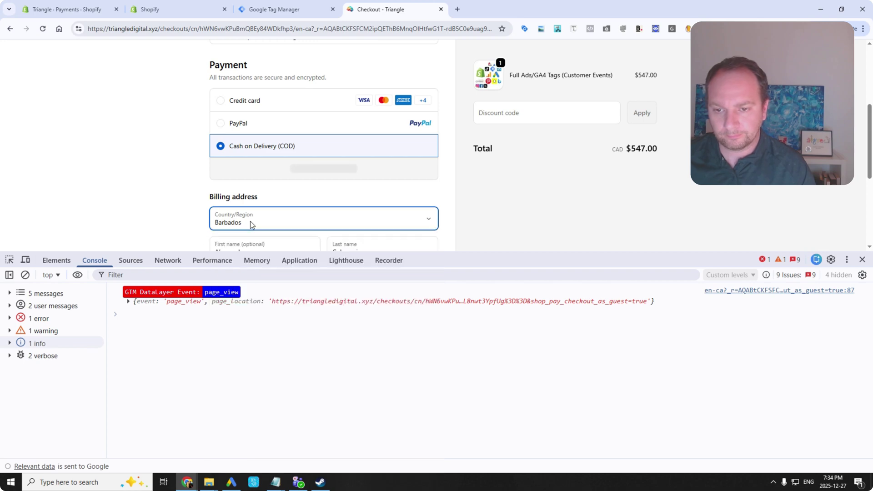
key(c)
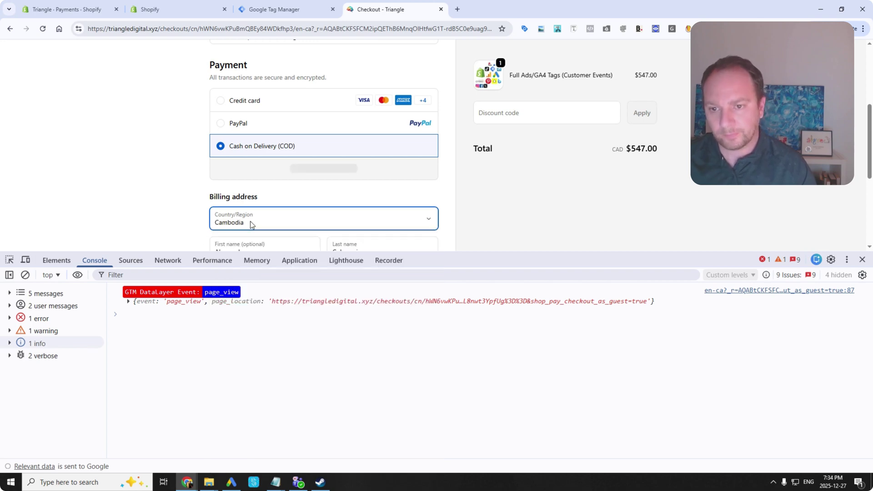
key(n)
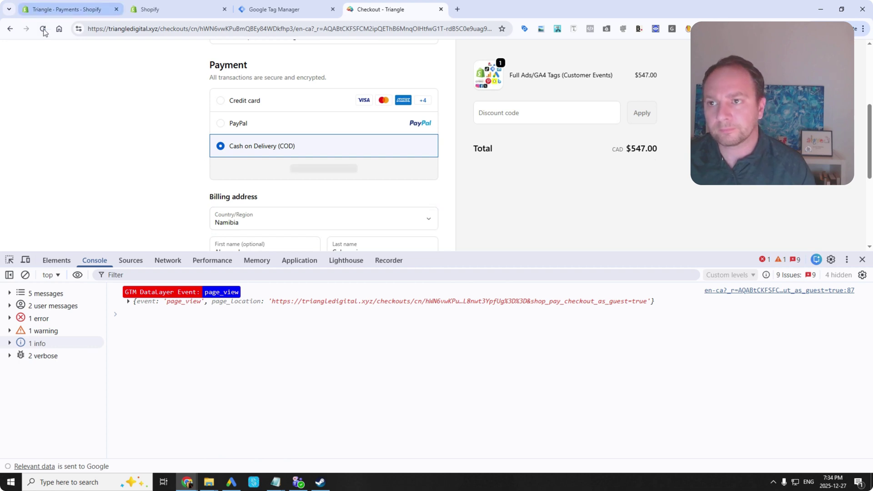
Reload, set billing country to Canada and autocomplete the street address for city and postal code.
click(43, 29)
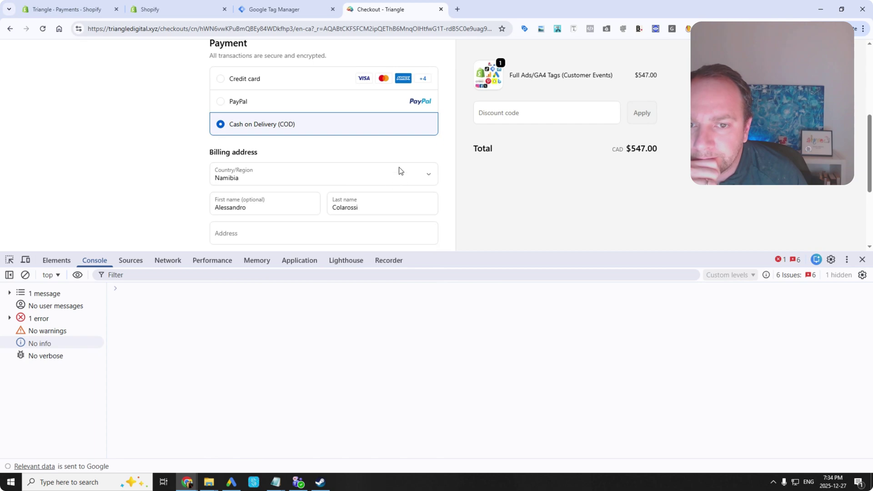
click(400, 171)
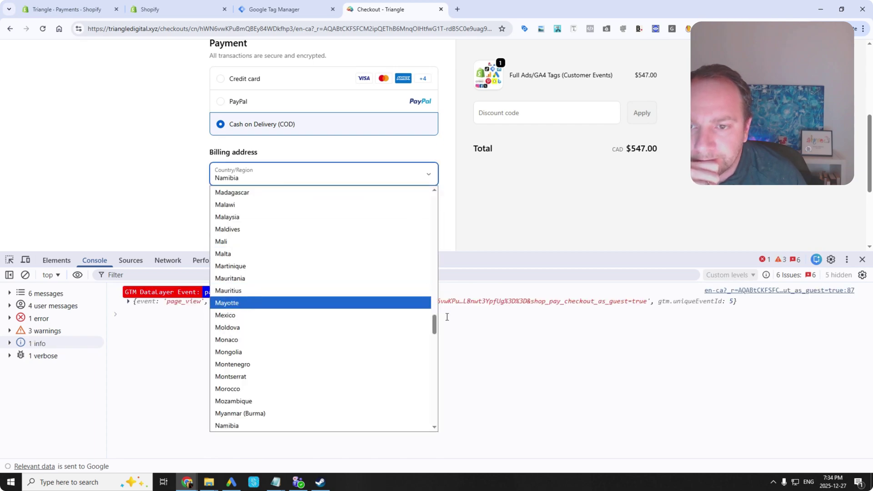
drag(436, 328, 424, 193)
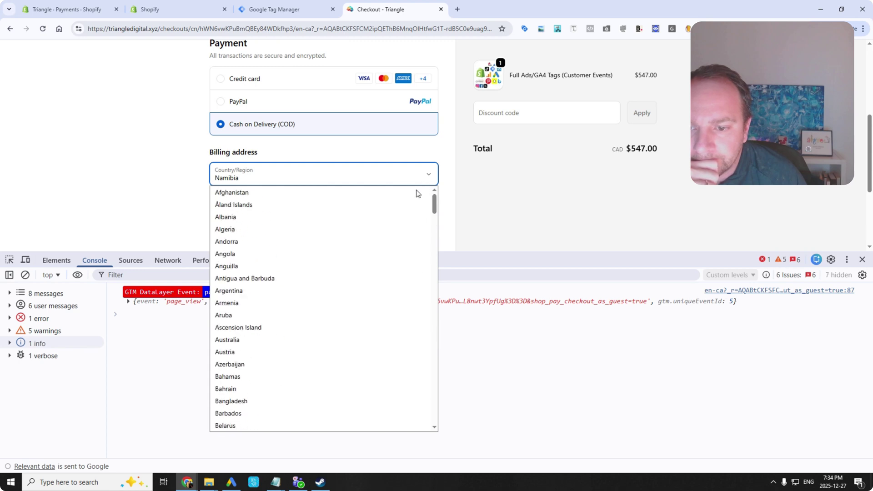
scroll(325, 296, down, 6)
click(292, 371)
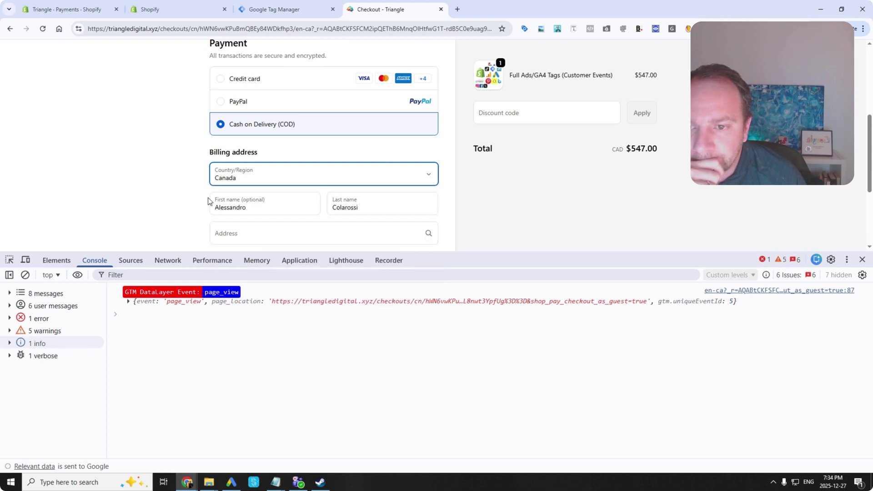
scroll(193, 188, down, 2)
click(246, 143)
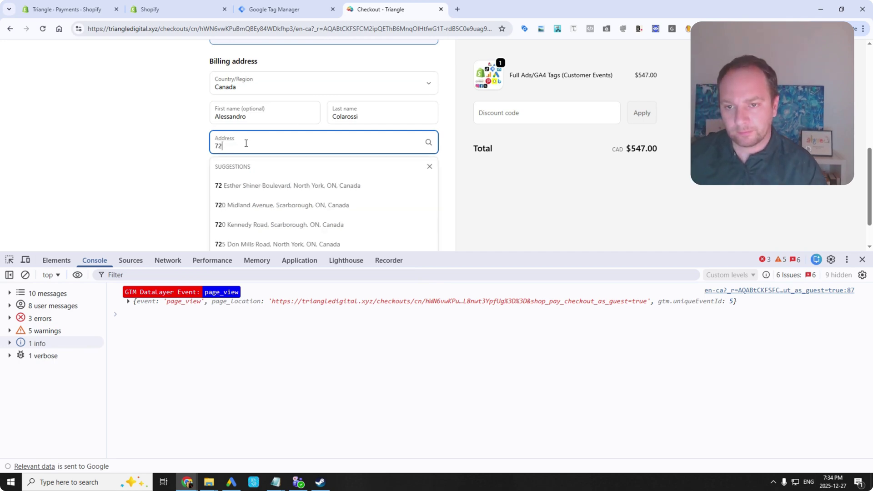
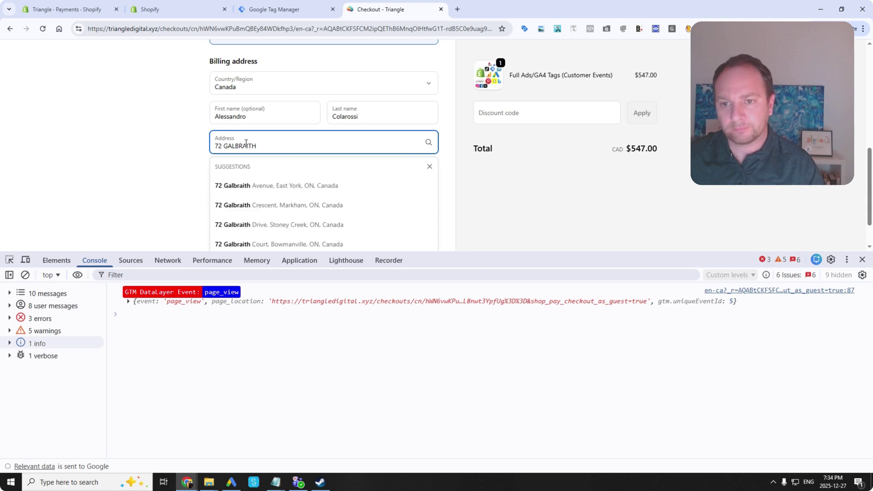
click(216, 187)
scroll(218, 202, down, 1)
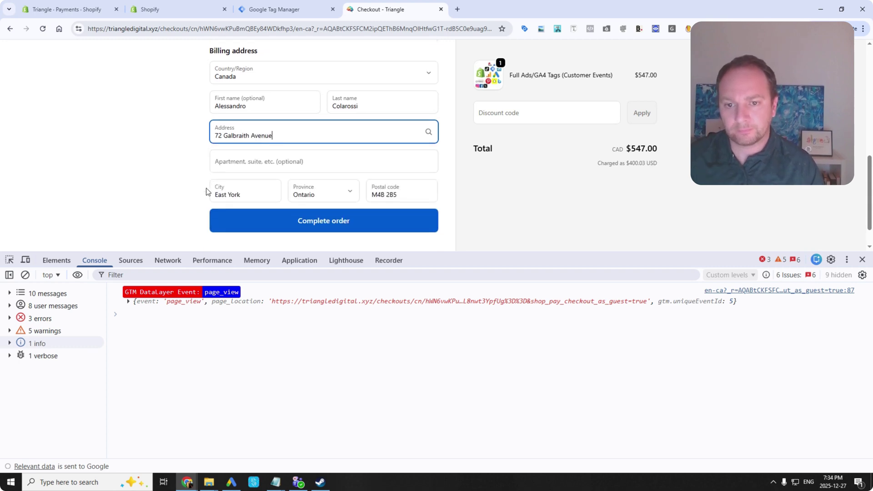
Complete the order and inspect the purchase event (400.03 USD) and its customer details.
click(237, 210)
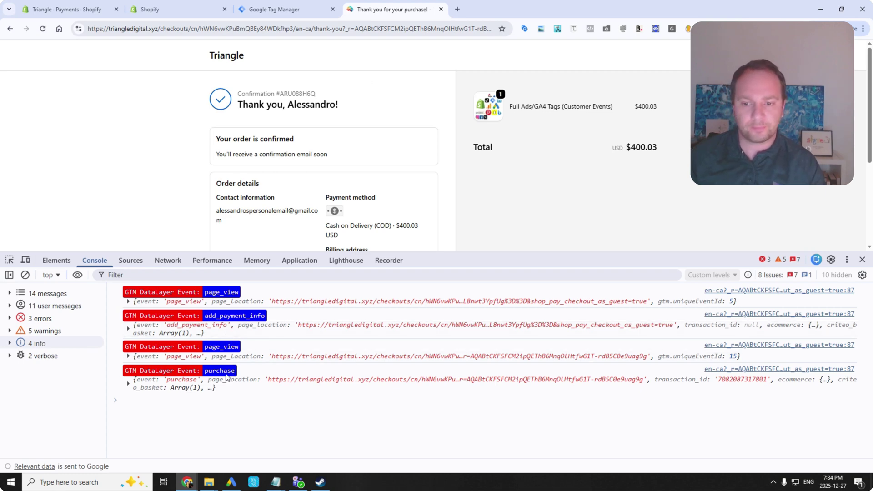
click(129, 384)
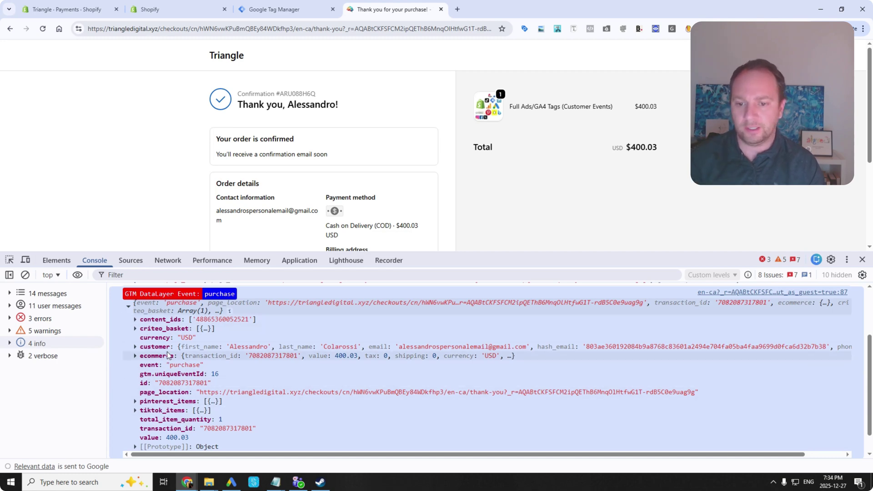
click(136, 347)
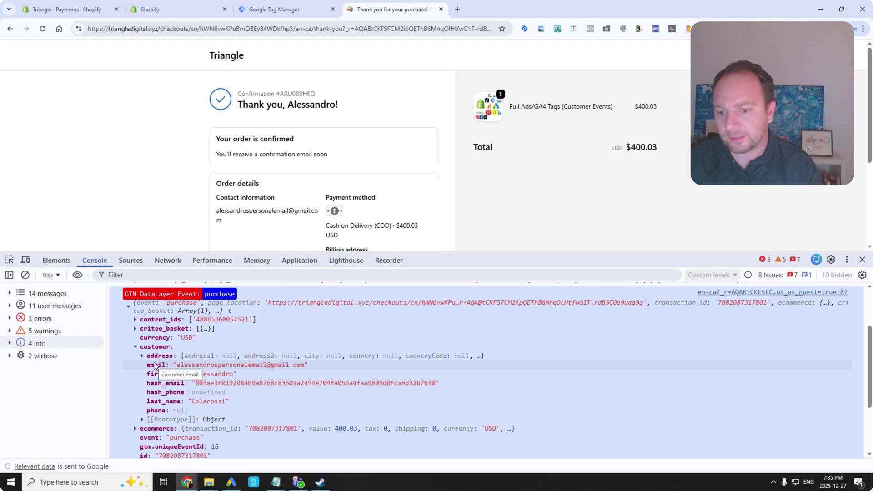
scroll(172, 349, down, 2)
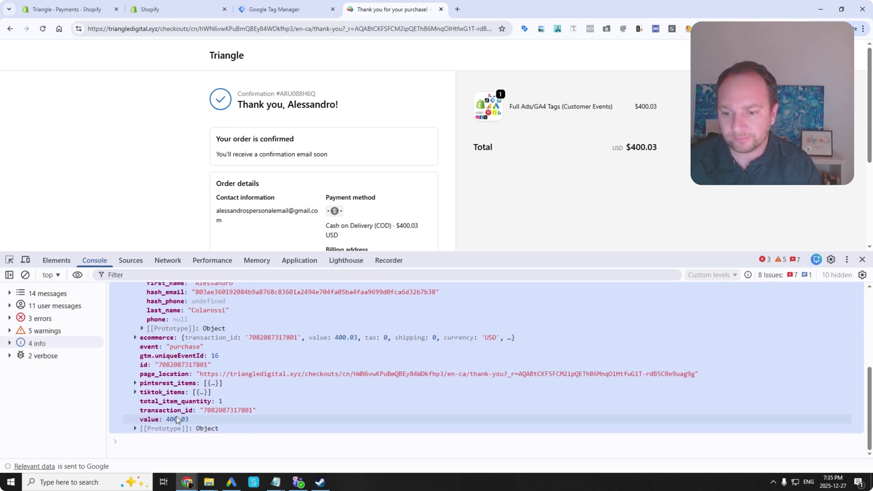